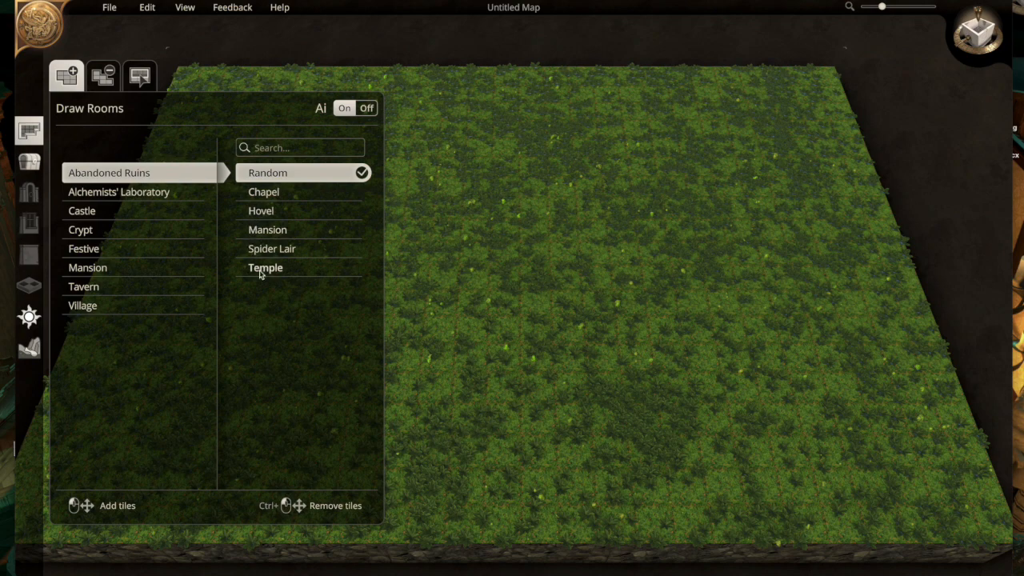
- Draw a rectangular Abandoned Ruins Temple room near the middle of the grass map and generate it
{"action": "left_click", "coordinate": [263, 269]}
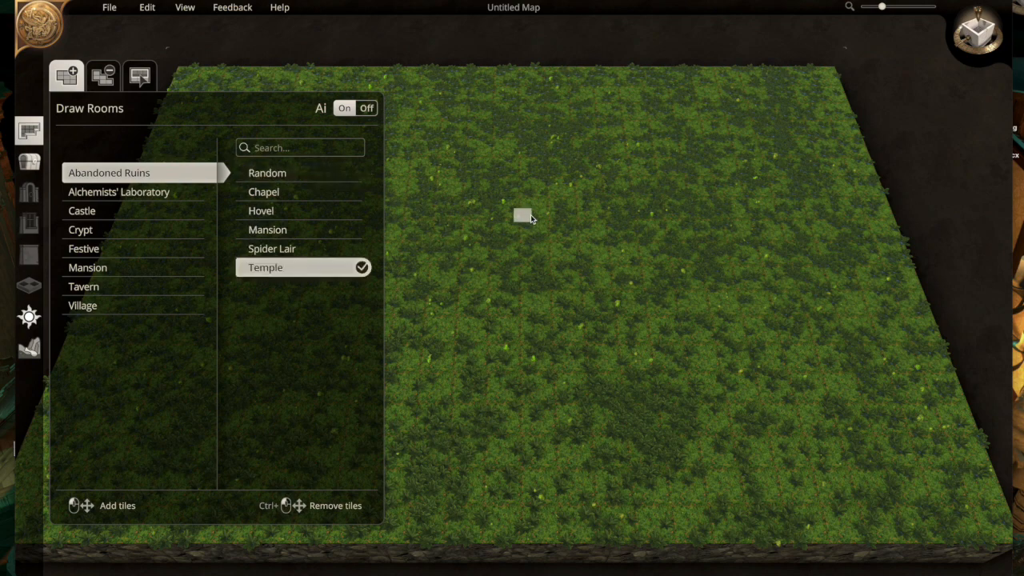
{"action": "left_click_drag", "start_coordinate": [468, 227], "coordinate": [693, 338]}
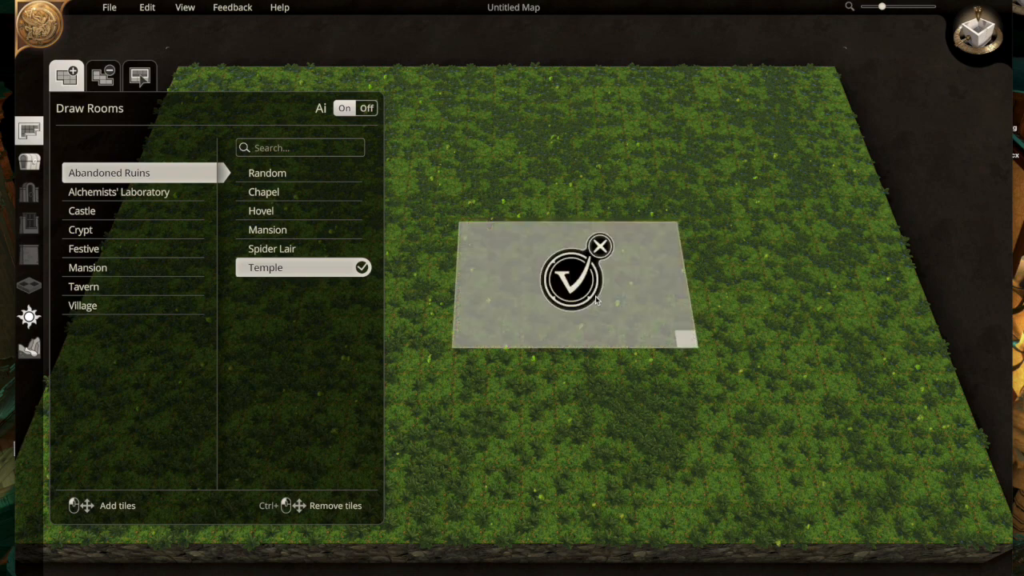
{"action": "left_click", "coordinate": [582, 291]}
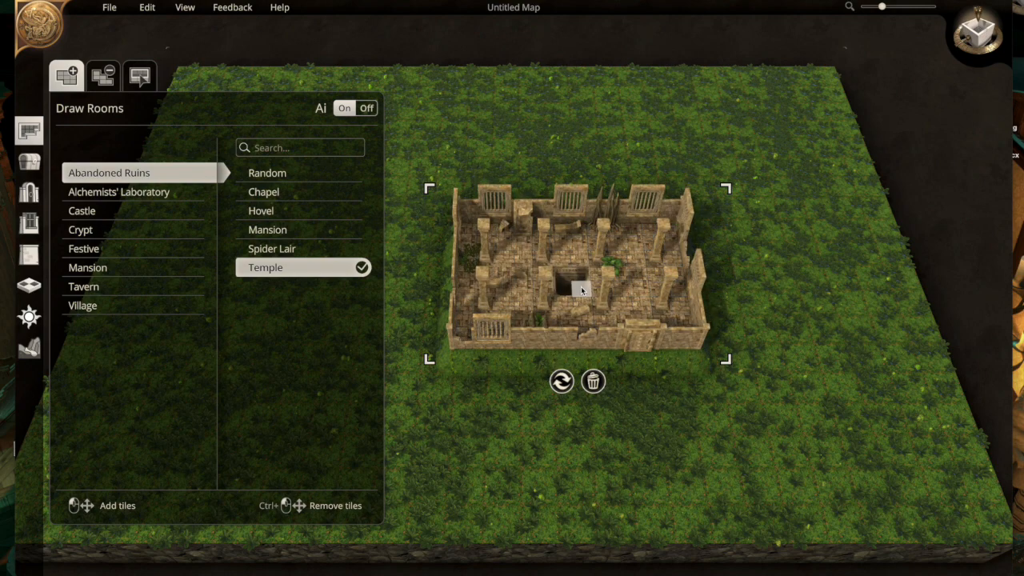
{"action": "scroll", "coordinate": [581, 287], "scroll_direction": "up", "scroll_amount": 2}
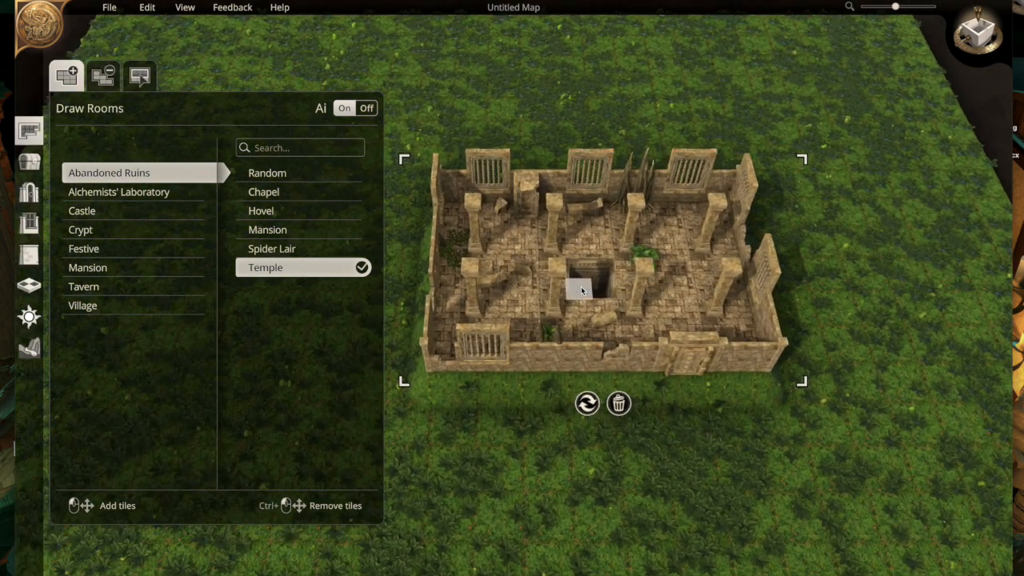
{"action": "scroll", "coordinate": [580, 286], "scroll_direction": "up", "scroll_amount": 1}
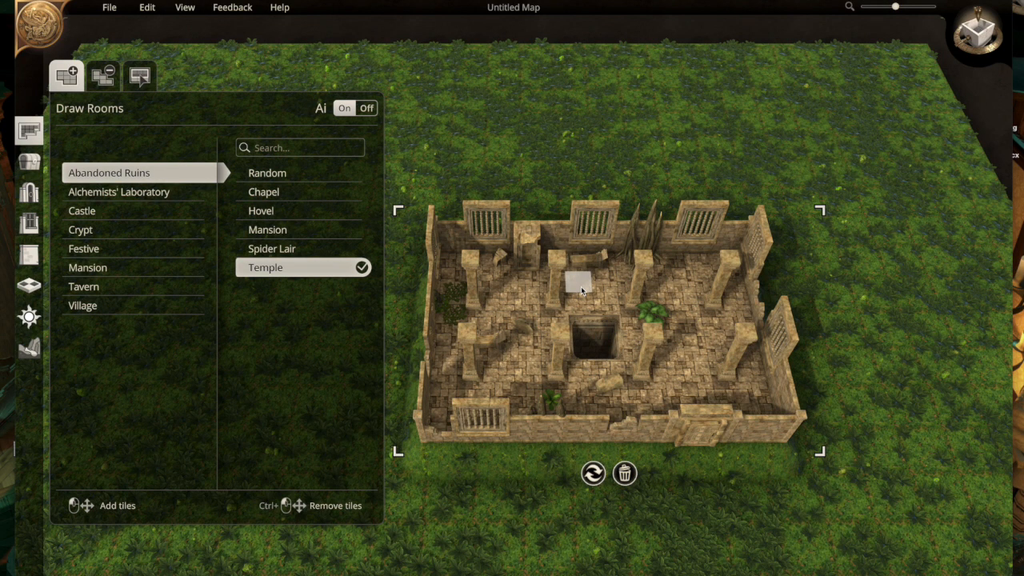
{"action": "key", "text": "s"}
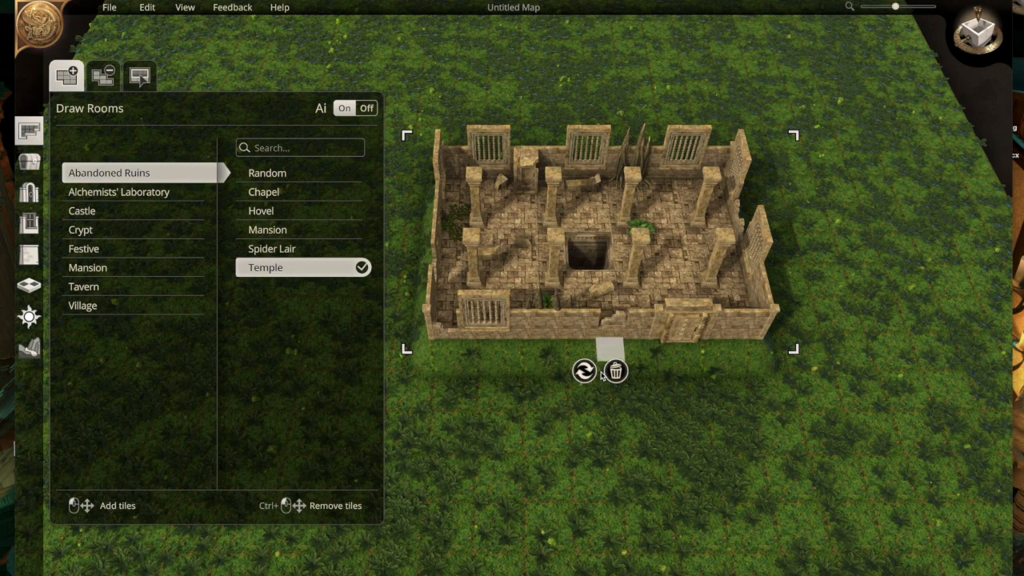
{"action": "scroll", "coordinate": [600, 372], "scroll_direction": "up", "scroll_amount": 1}
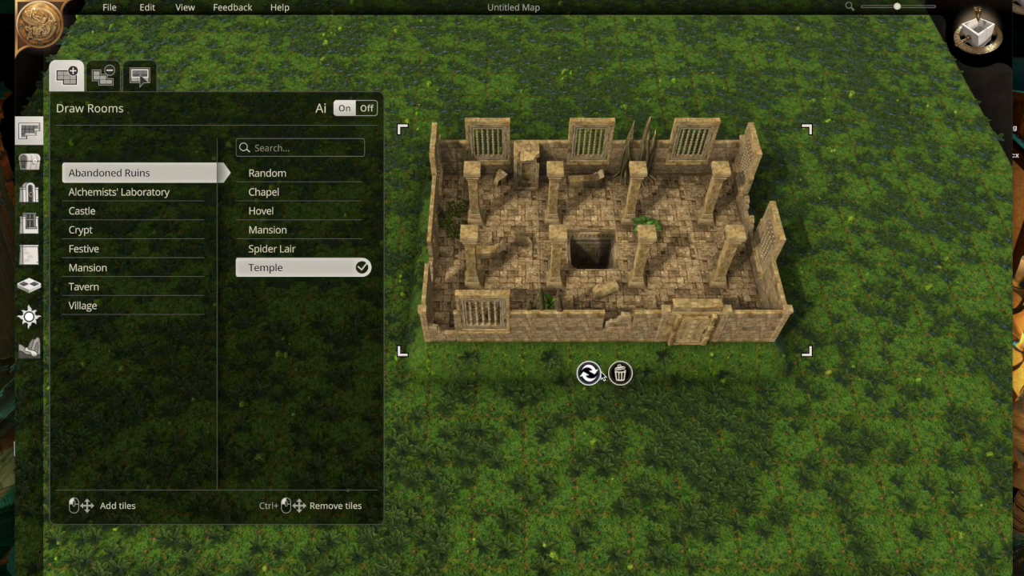
{"action": "left_click", "coordinate": [682, 457]}
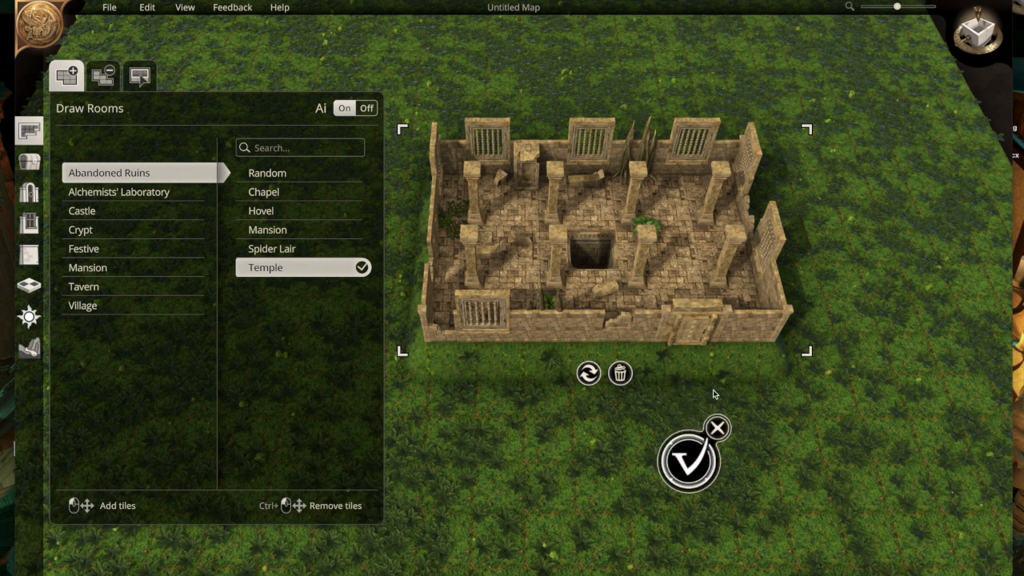
{"action": "left_click", "coordinate": [717, 429]}
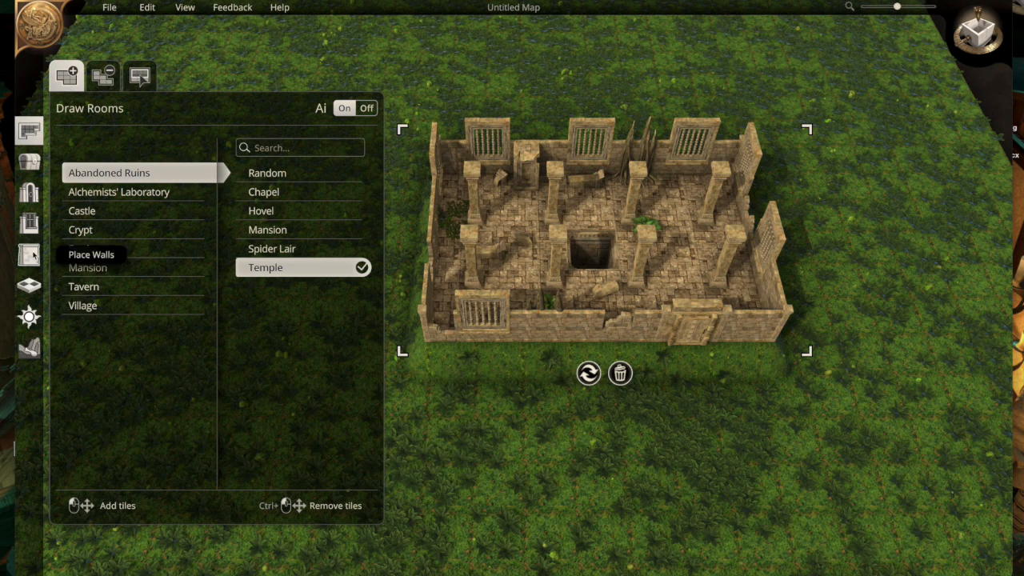
- Change all walls of the temple room to the low Broken Temple Wall from the Ruins walls
{"action": "left_click", "coordinate": [30, 255]}
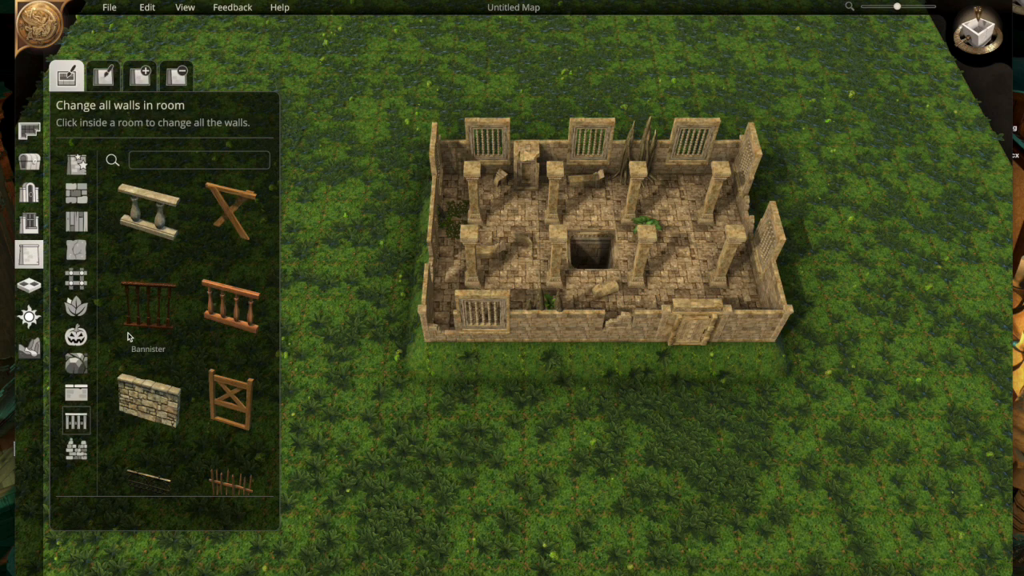
{"action": "left_click", "coordinate": [77, 450]}
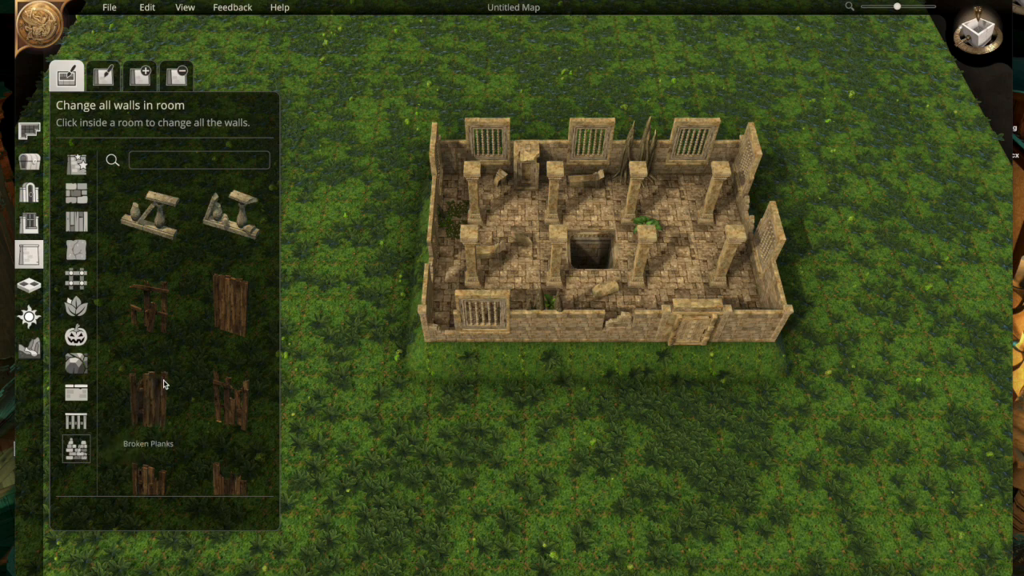
{"action": "scroll", "coordinate": [170, 314], "scroll_direction": "down", "scroll_amount": 1}
{"action": "scroll", "coordinate": [169, 314], "scroll_direction": "down", "scroll_amount": 5}
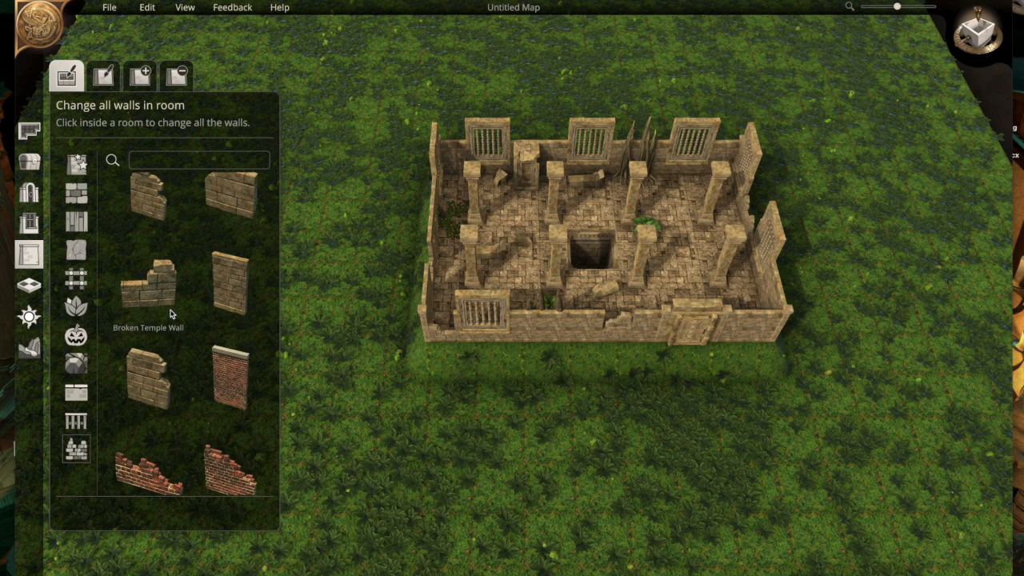
{"action": "left_click", "coordinate": [148, 306]}
{"action": "left_click", "coordinate": [409, 339]}
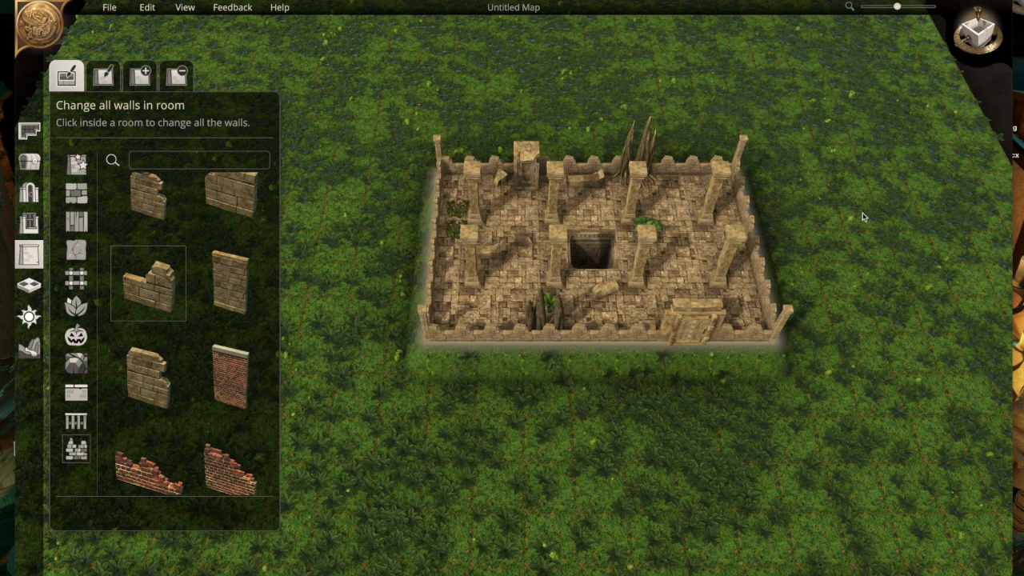
- Vary individual segments of the temple's front wall with taller broken and intact temple wall pieces, including one beside the door
{"action": "scroll", "coordinate": [833, 285], "scroll_direction": "up", "scroll_amount": 5}
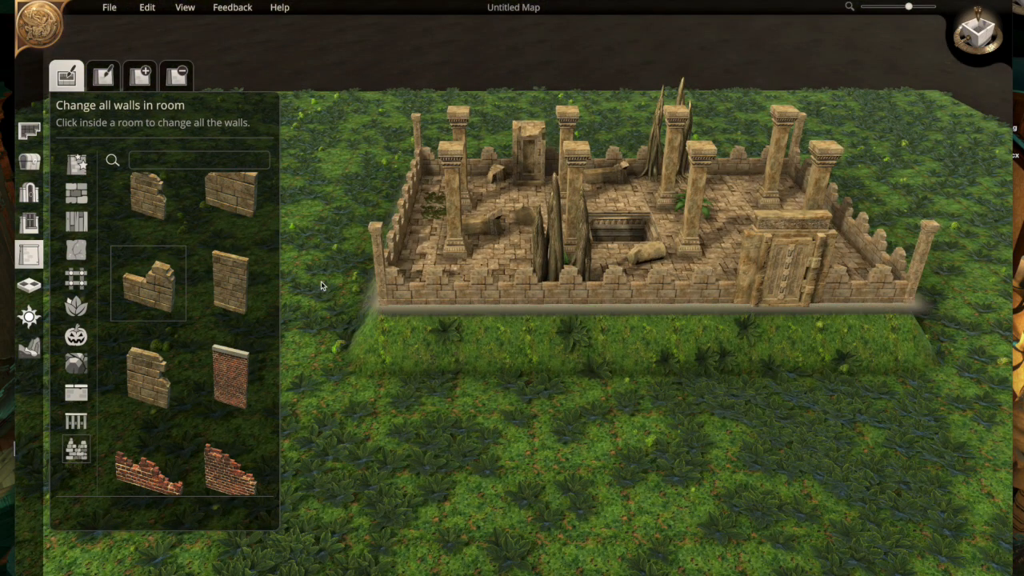
{"action": "left_click", "coordinate": [160, 382]}
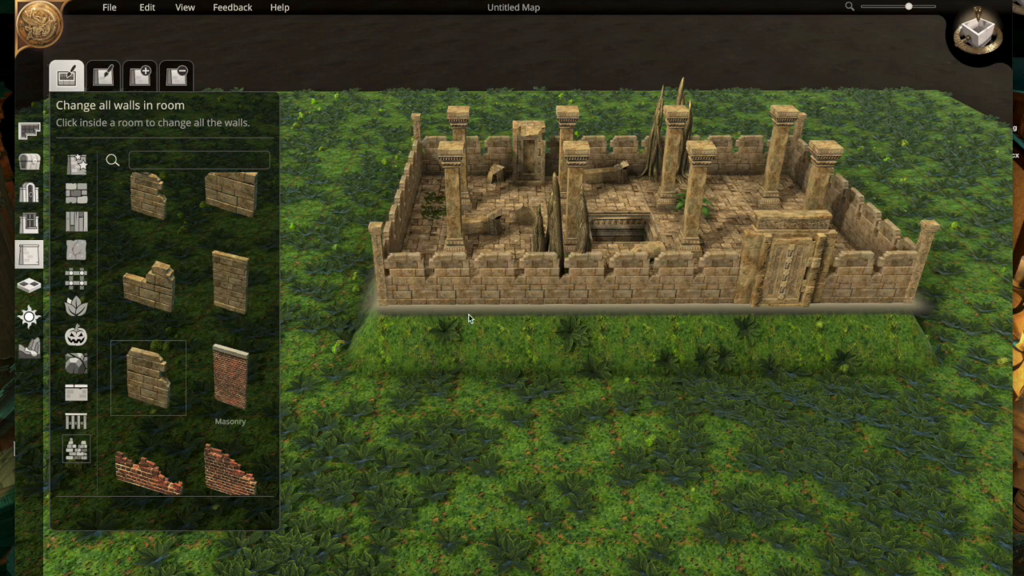
{"action": "left_click", "coordinate": [102, 77]}
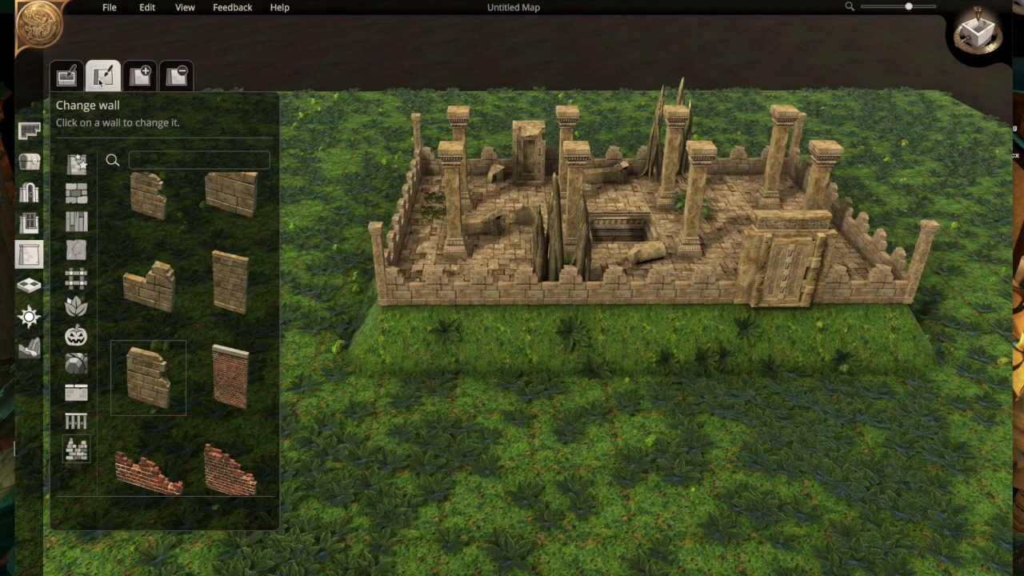
{"action": "left_click", "coordinate": [156, 285]}
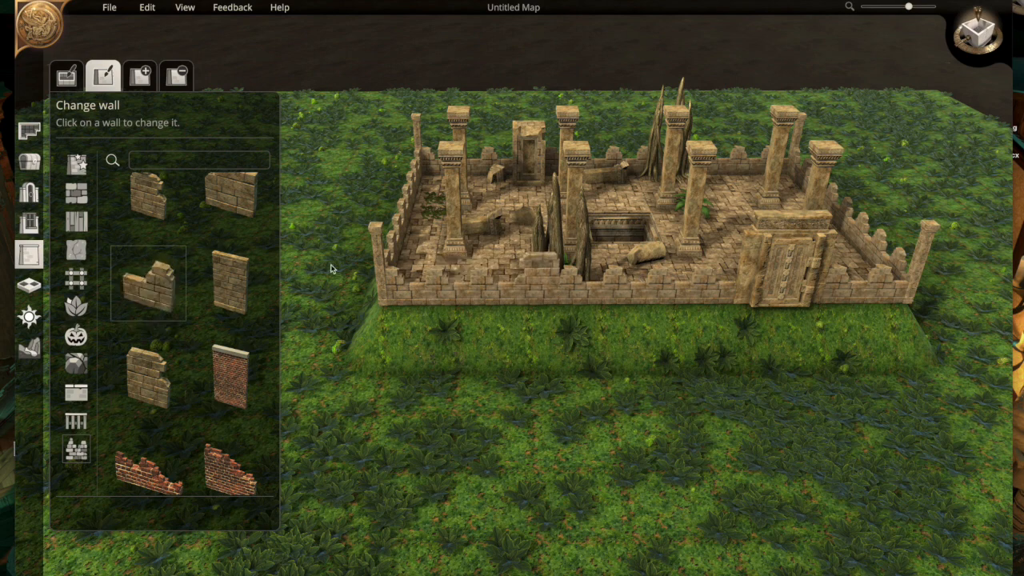
{"action": "left_click", "coordinate": [148, 195]}
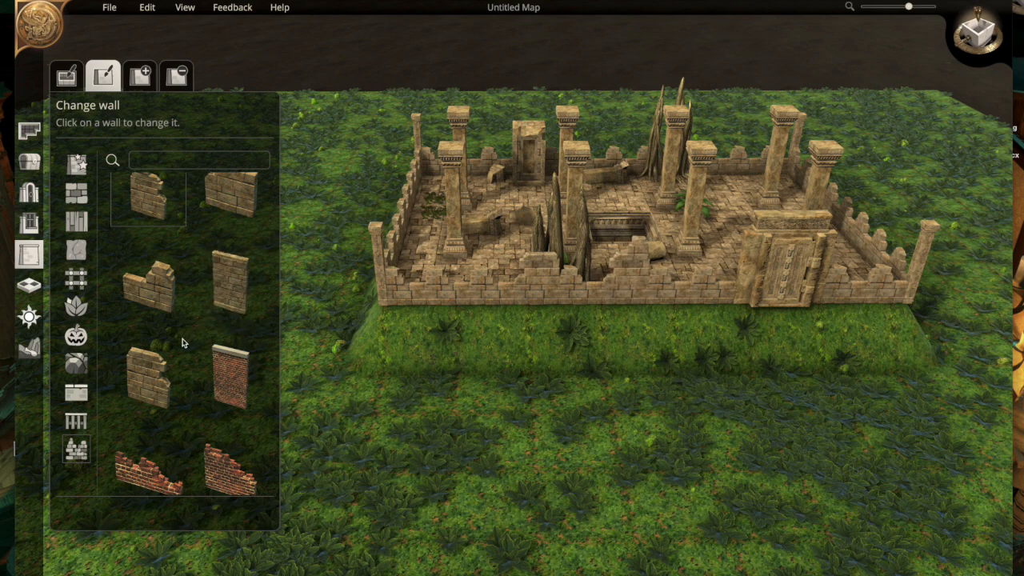
{"action": "left_click", "coordinate": [231, 281]}
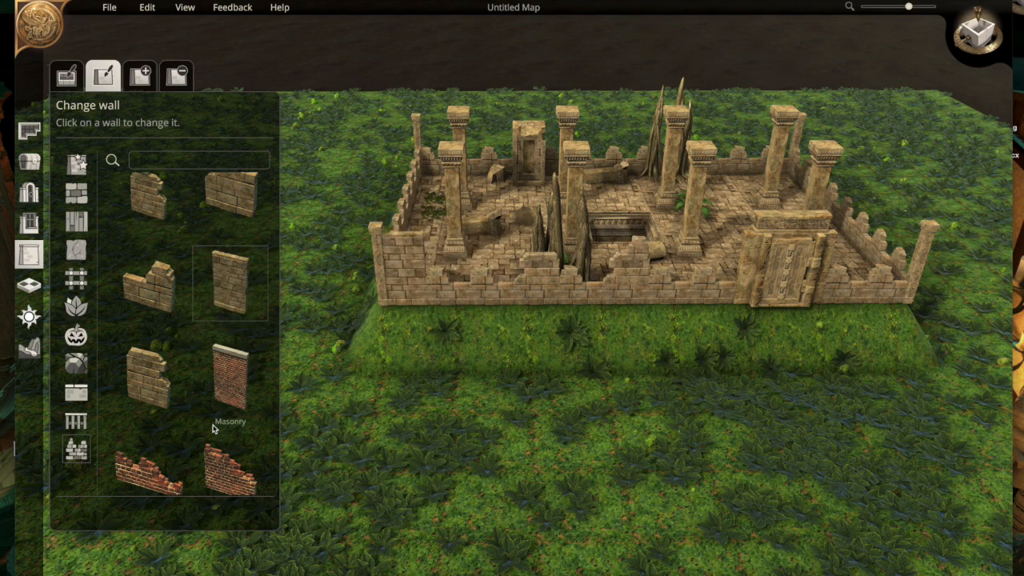
{"action": "left_click", "coordinate": [148, 377]}
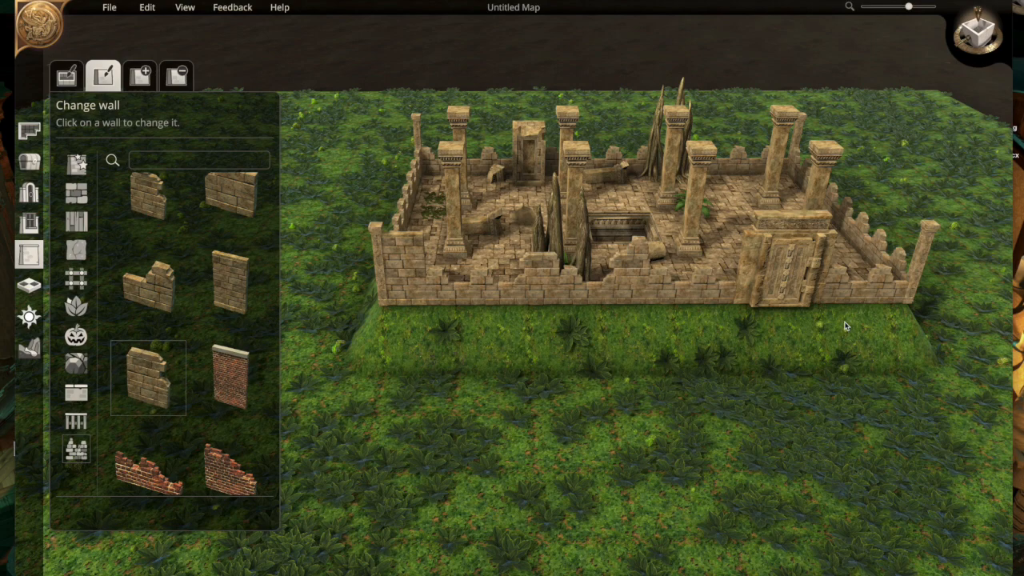
{"action": "left_click", "coordinate": [859, 281]}
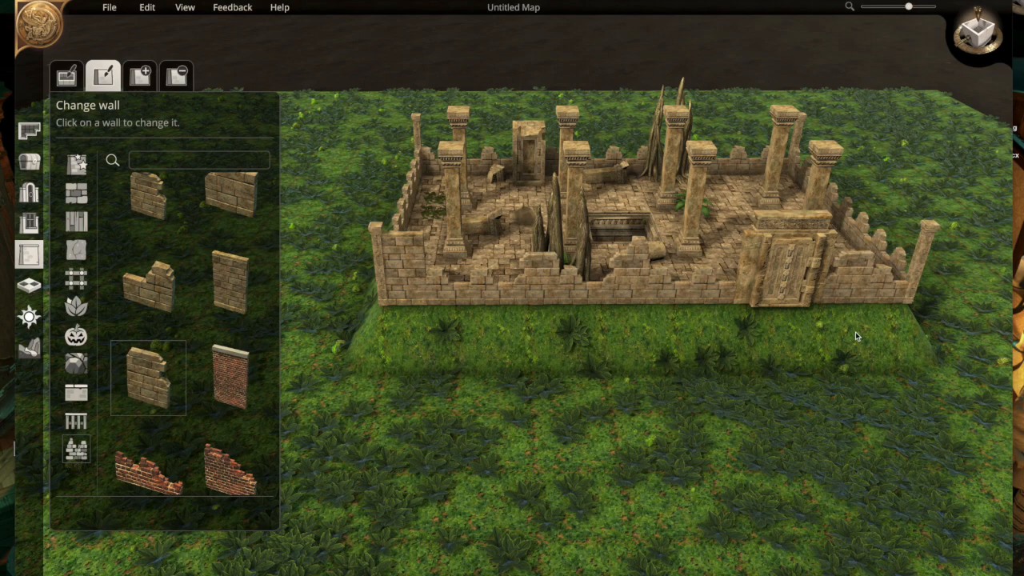
- Change a segment of the temple's short side wall to the taller broken temple wall piece
{"action": "middle_click_drag", "start_coordinate": [856, 337], "coordinate": [713, 321]}
{"action": "scroll", "coordinate": [714, 321], "scroll_direction": "up", "scroll_amount": 1}
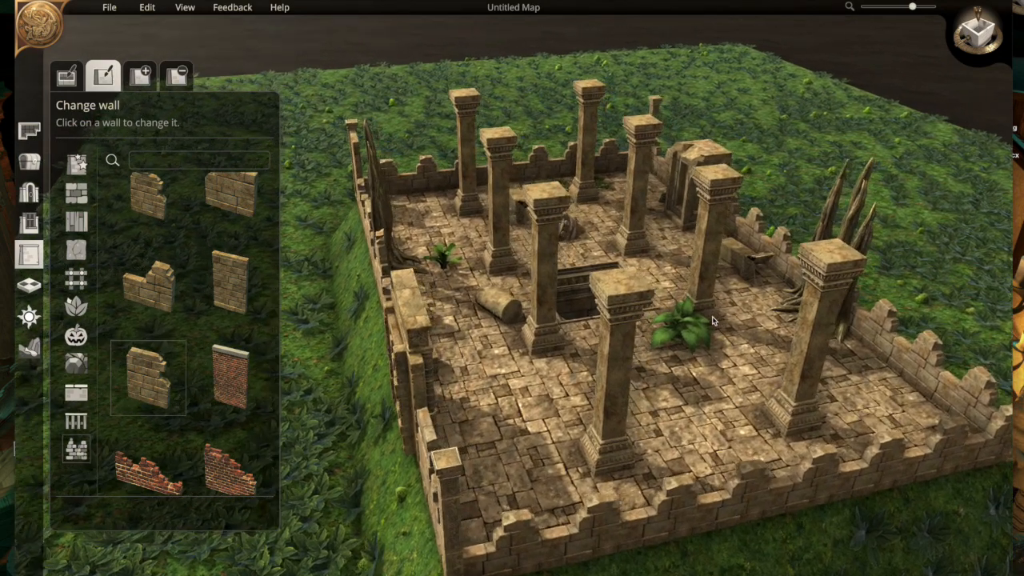
{"action": "key", "text": "s"}
{"action": "key", "text": "d"}
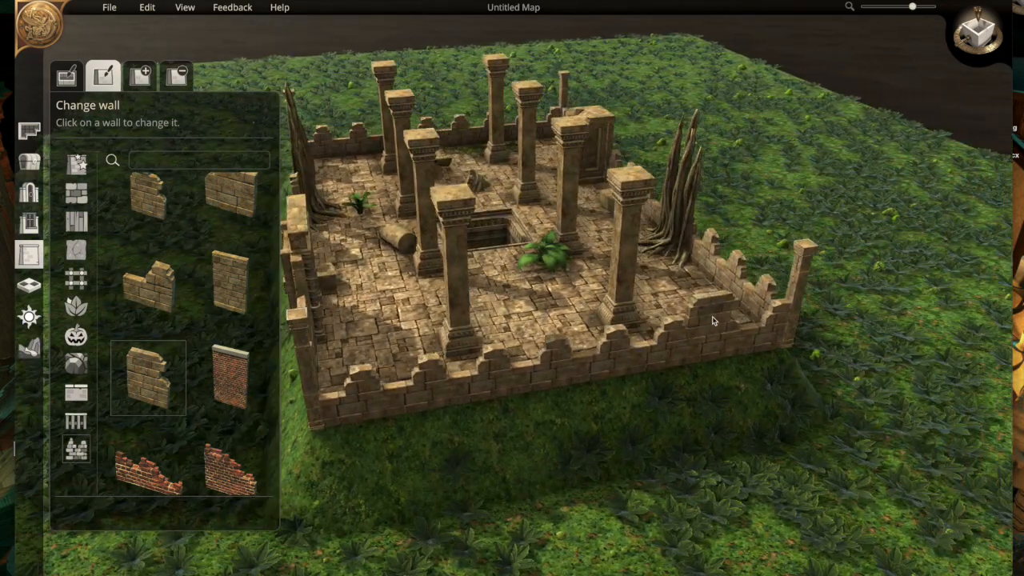
{"action": "left_click", "coordinate": [682, 351]}
{"action": "left_click", "coordinate": [547, 376]}
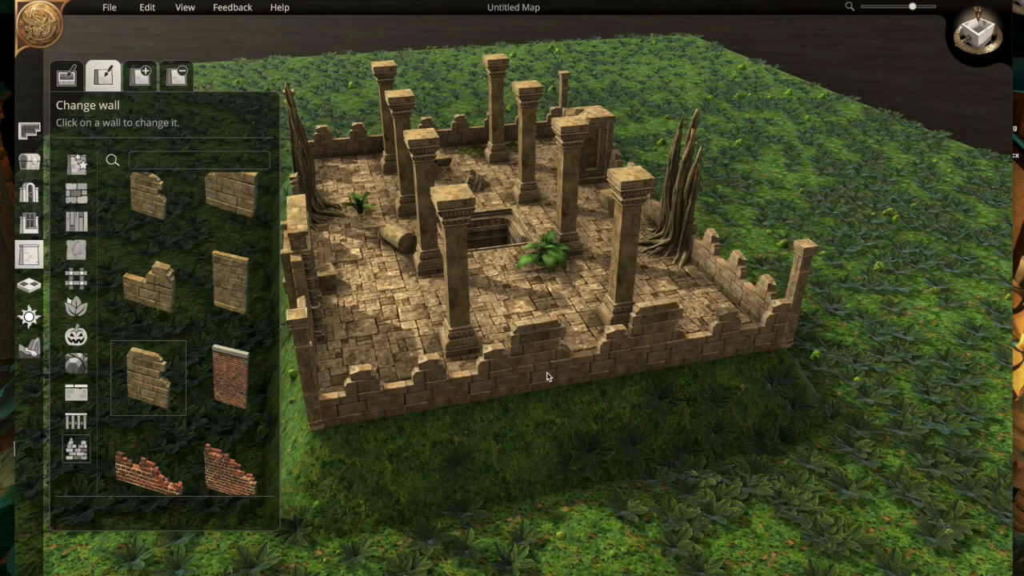
- Replace two adjacent segments of the temple's short side wall with the two broken red brick wall pieces
{"action": "left_click", "coordinate": [148, 284]}
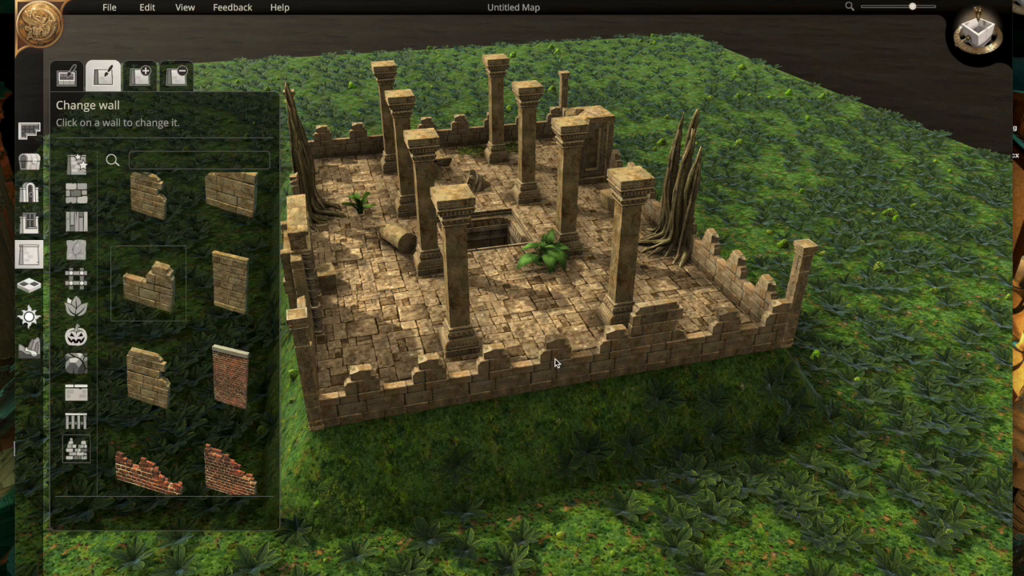
{"action": "left_click", "coordinate": [230, 470]}
{"action": "left_click", "coordinate": [408, 398]}
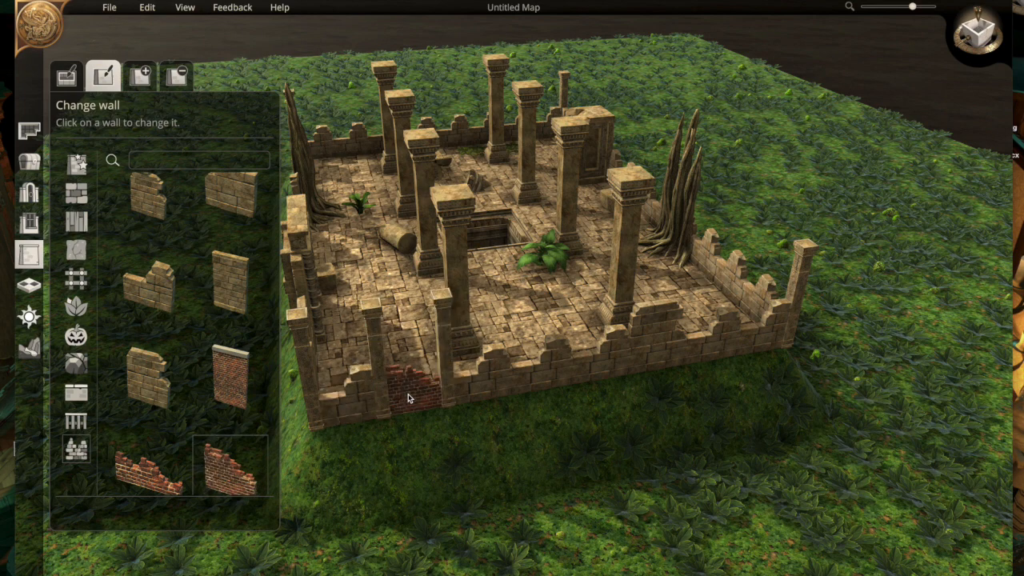
{"action": "left_click", "coordinate": [496, 382]}
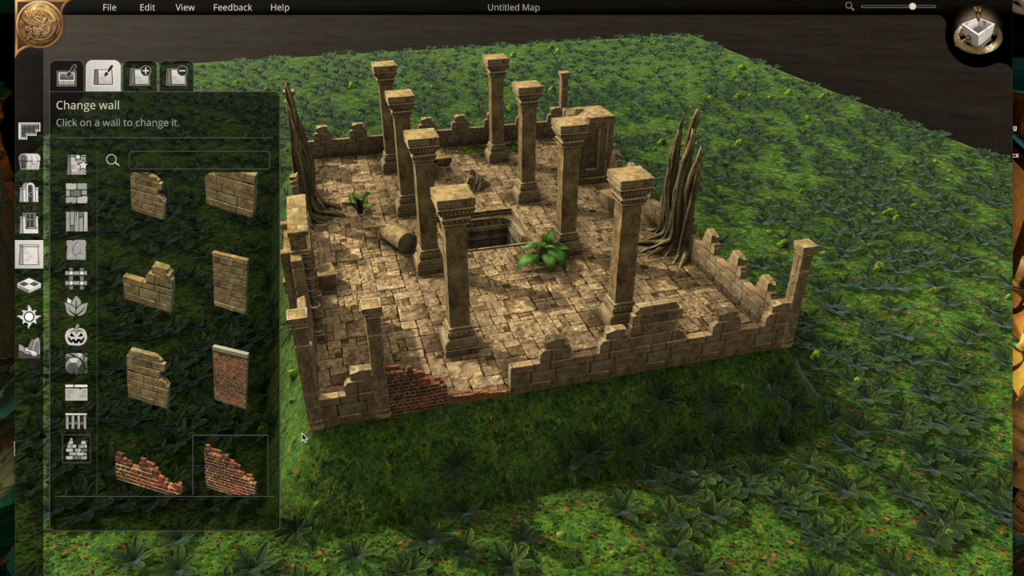
{"action": "left_click", "coordinate": [148, 472]}
{"action": "left_click", "coordinate": [480, 385]}
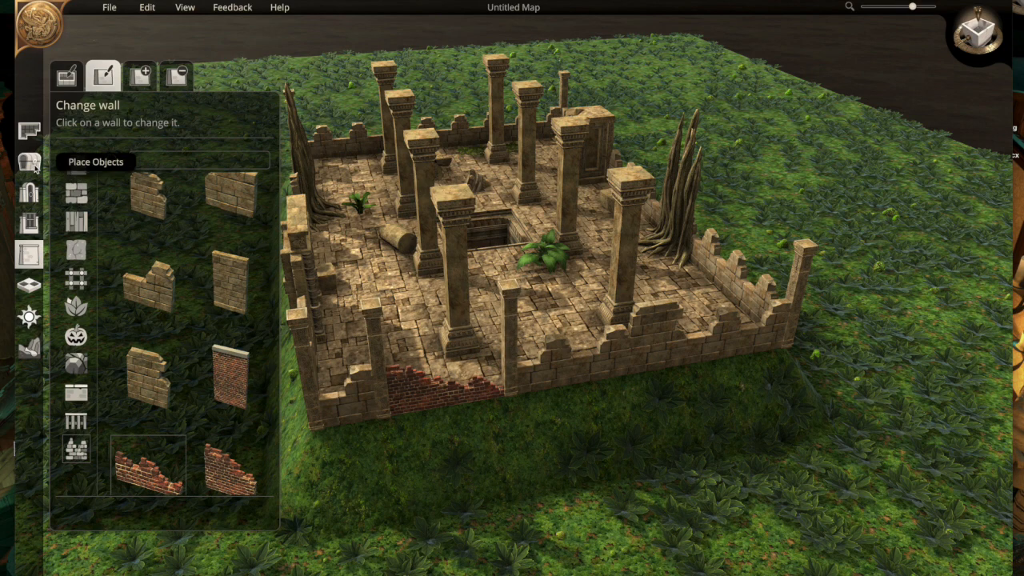
- Inspect the temple's edited walls from the front and from different distances with the wall options closed
{"action": "left_click", "coordinate": [29, 162]}
{"action": "left_click", "coordinate": [32, 163]}
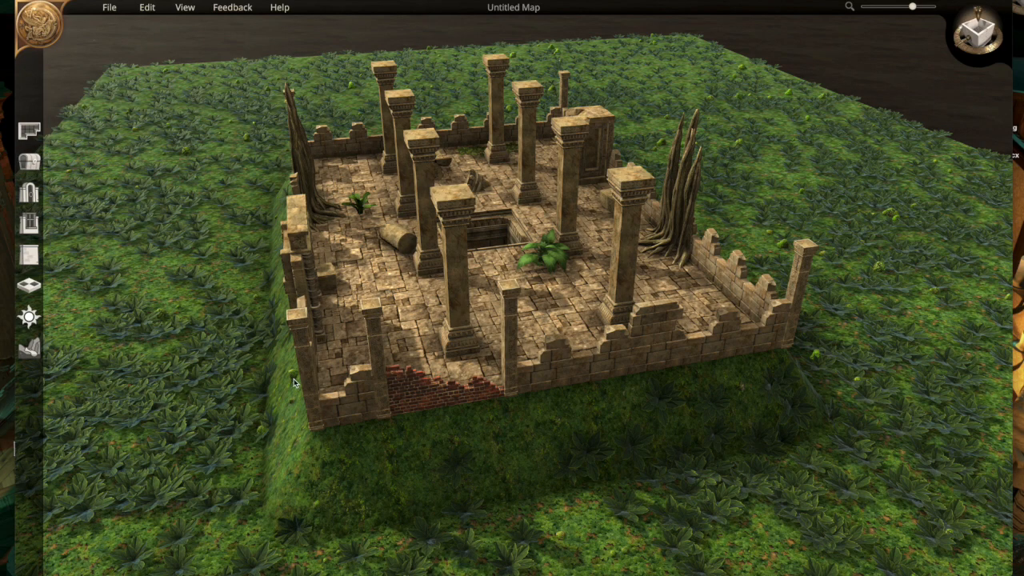
{"action": "middle_click_drag", "start_coordinate": [294, 380], "coordinate": [436, 400]}
{"action": "scroll", "coordinate": [418, 412], "scroll_direction": "down", "scroll_amount": 2}
{"action": "scroll", "coordinate": [421, 402], "scroll_direction": "up", "scroll_amount": 1}
{"action": "scroll", "coordinate": [434, 387], "scroll_direction": "up", "scroll_amount": 2}
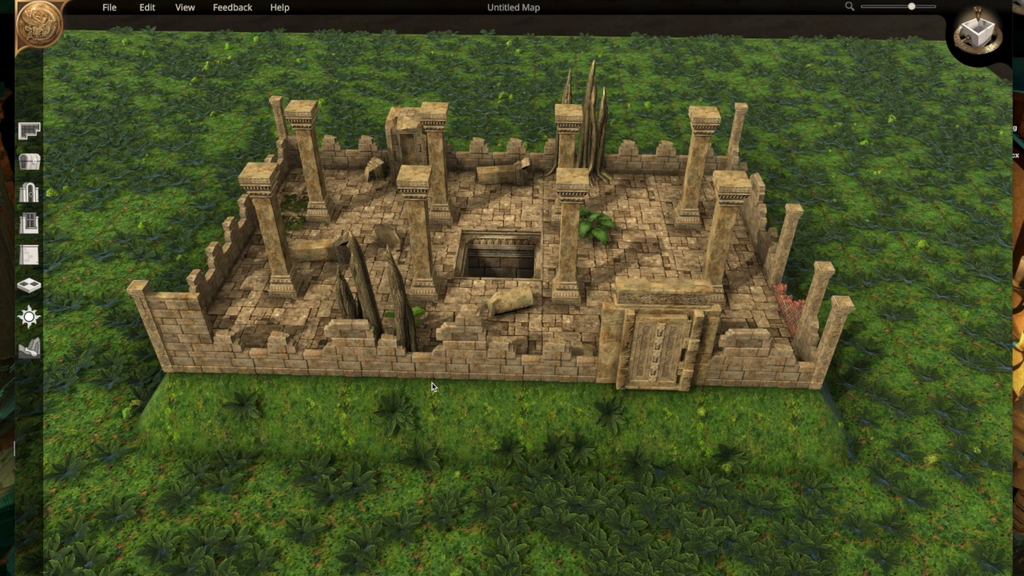
{"action": "scroll", "coordinate": [432, 387], "scroll_direction": "down", "scroll_amount": 3}
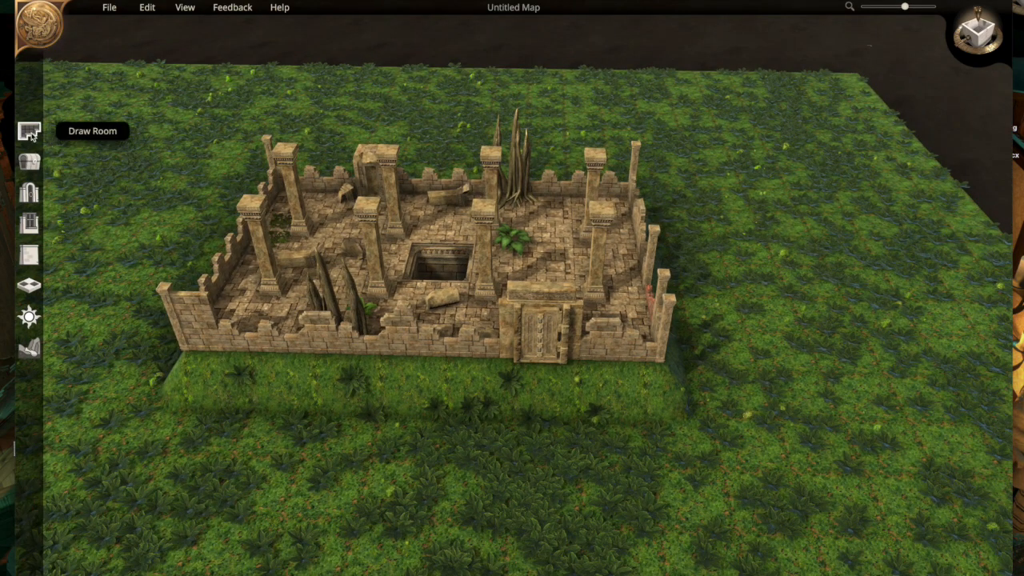
- Draw a rectangular Mansion room of the Random type on the grass east of the temple and generate it
{"action": "left_click", "coordinate": [29, 131]}
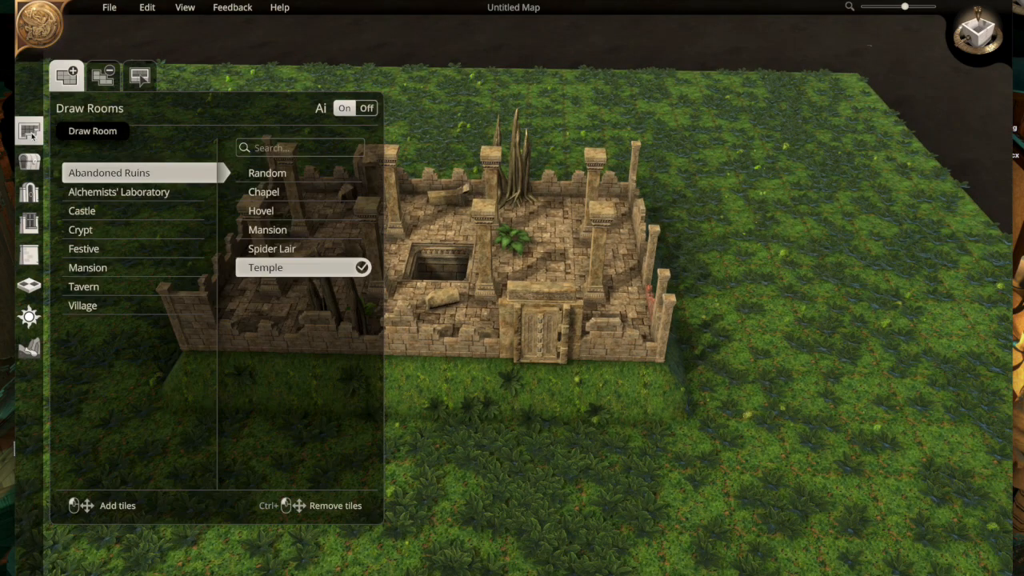
{"action": "left_click", "coordinate": [93, 272]}
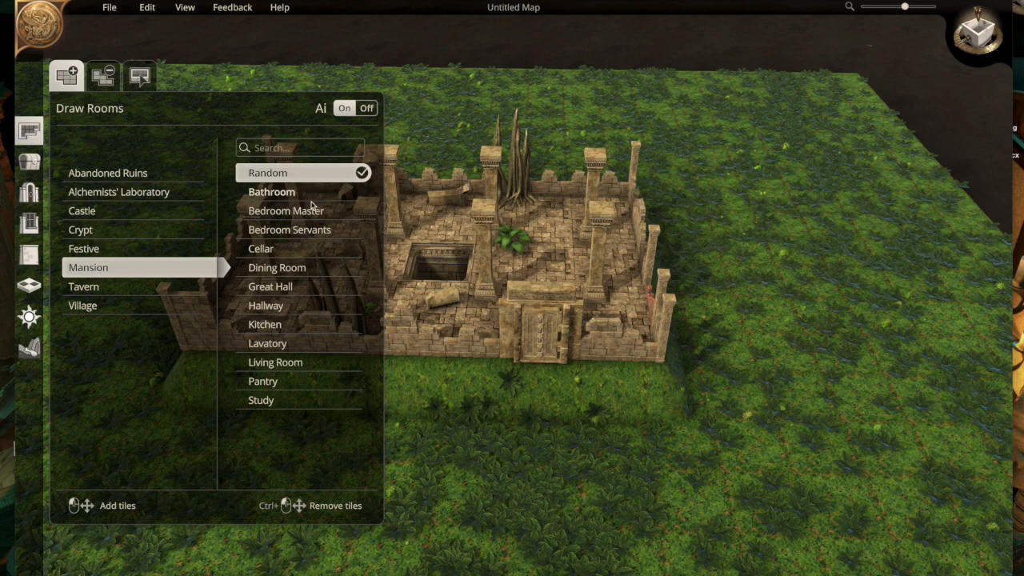
{"action": "left_click_drag", "start_coordinate": [961, 370], "coordinate": [987, 441]}
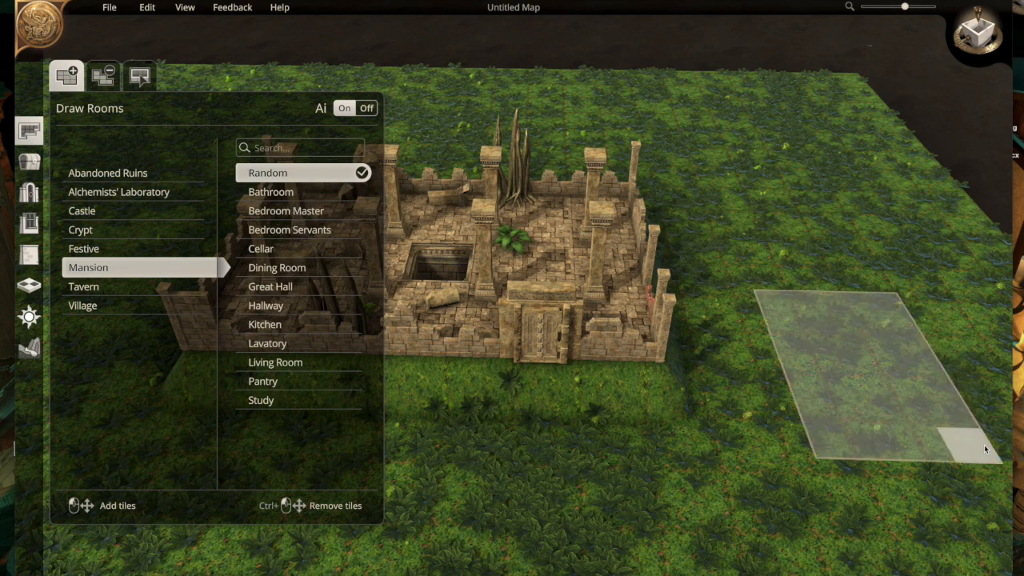
{"action": "left_click", "coordinate": [862, 365]}
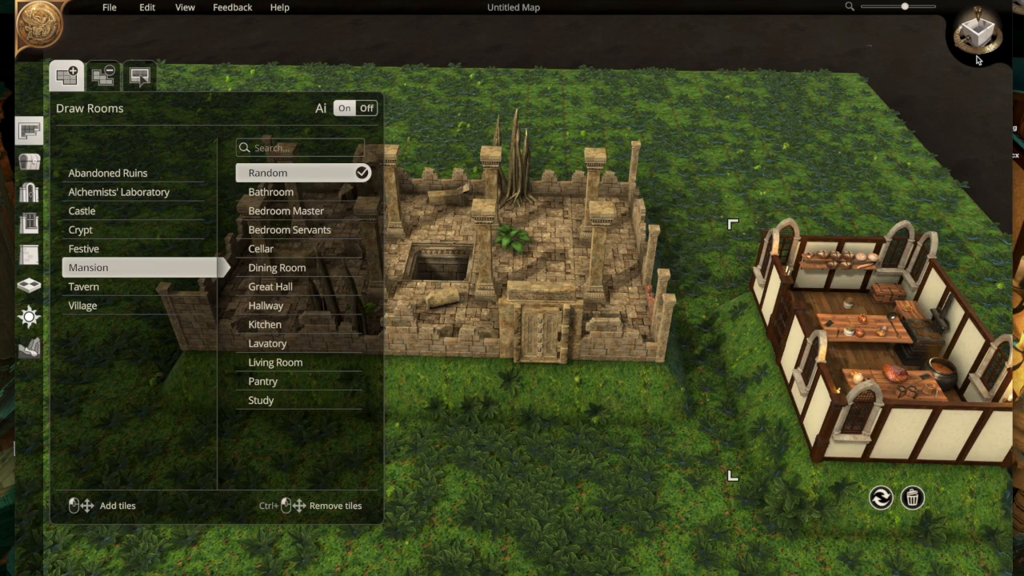
- Undo the generated mansion room and generate an Abandoned Ruins room of the Mansion type in the same spot east of the temple
{"action": "left_click", "coordinate": [128, 174]}
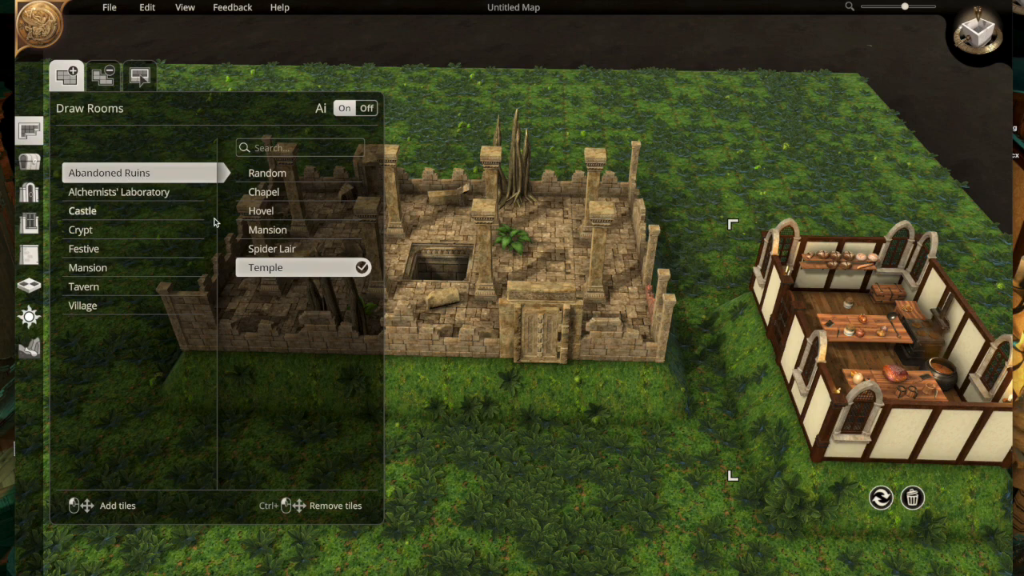
{"action": "key", "text": "ctrl+z"}
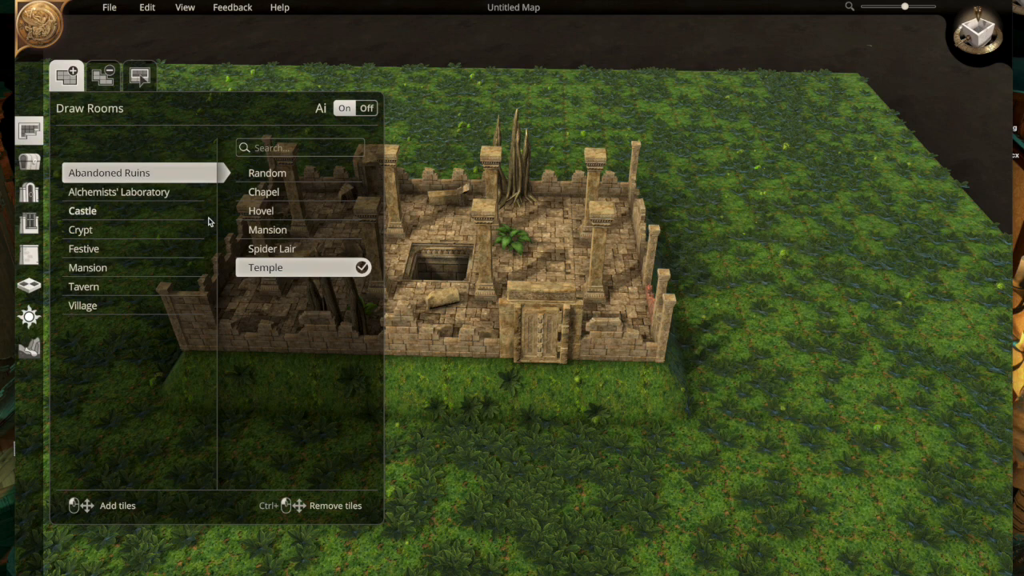
{"action": "left_click", "coordinate": [295, 230]}
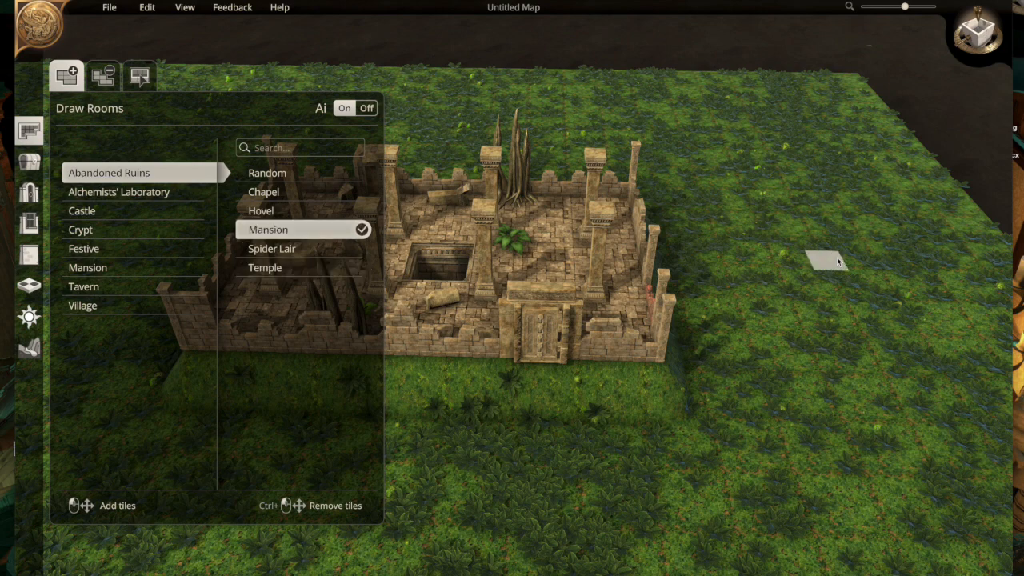
{"action": "left_click_drag", "start_coordinate": [744, 224], "coordinate": [988, 484]}
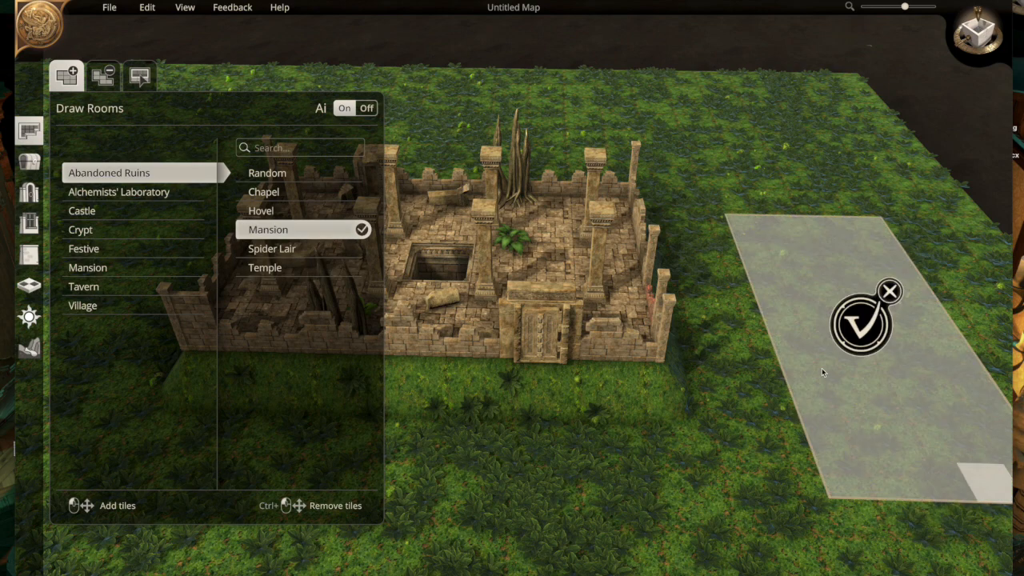
{"action": "left_click", "coordinate": [860, 323]}
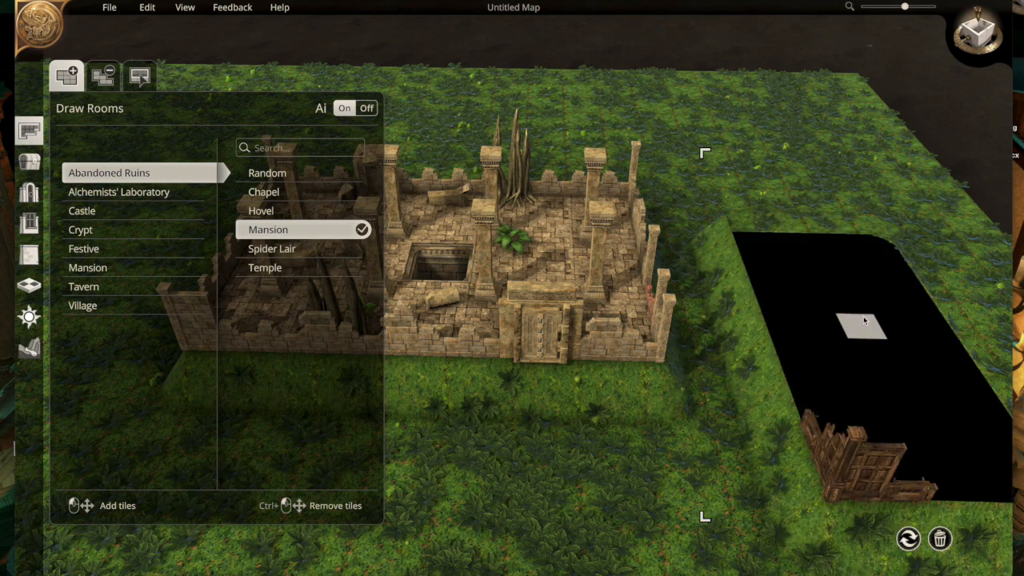
{"action": "key", "text": "a"}
{"action": "key", "text": "d"}
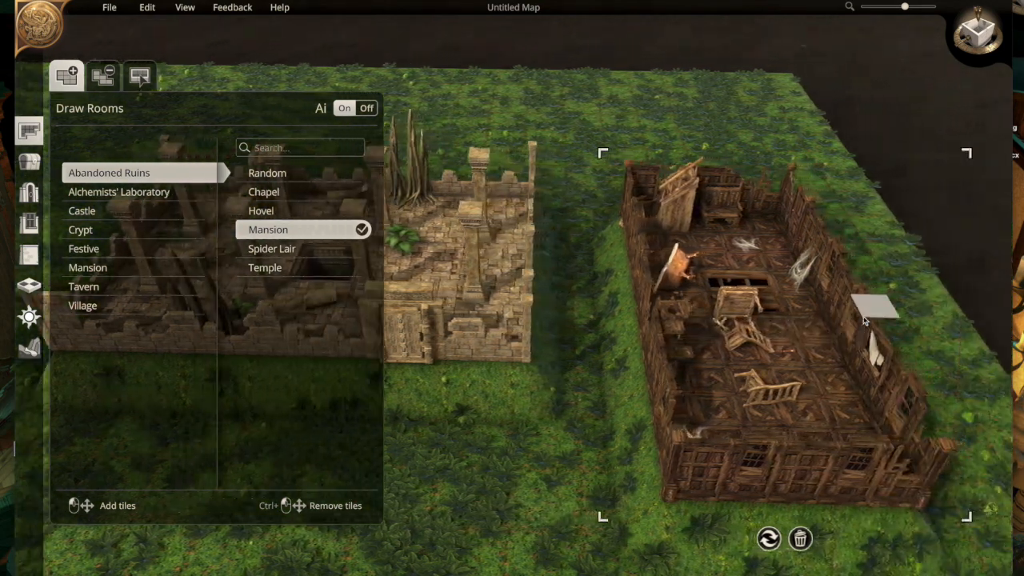
{"action": "key", "text": "d"}
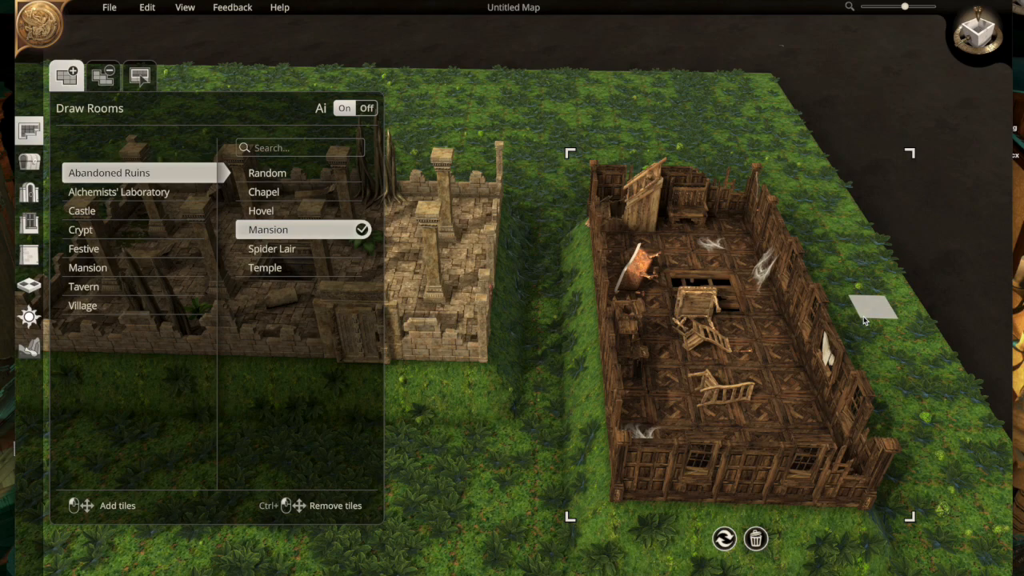
- Switch to placing objects and search the object library for "stone block"
{"action": "key", "text": "a"}
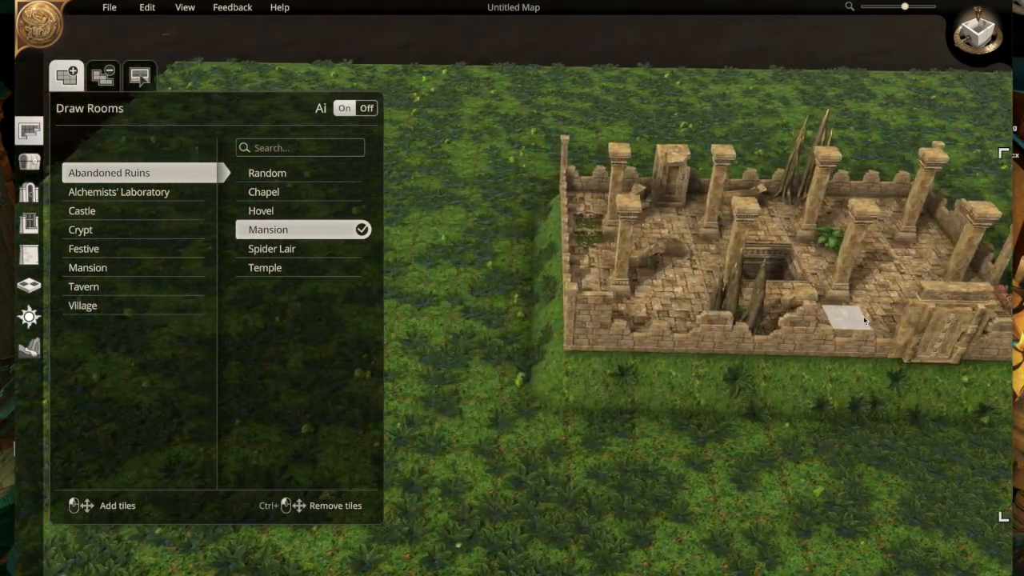
{"action": "key", "text": "a"}
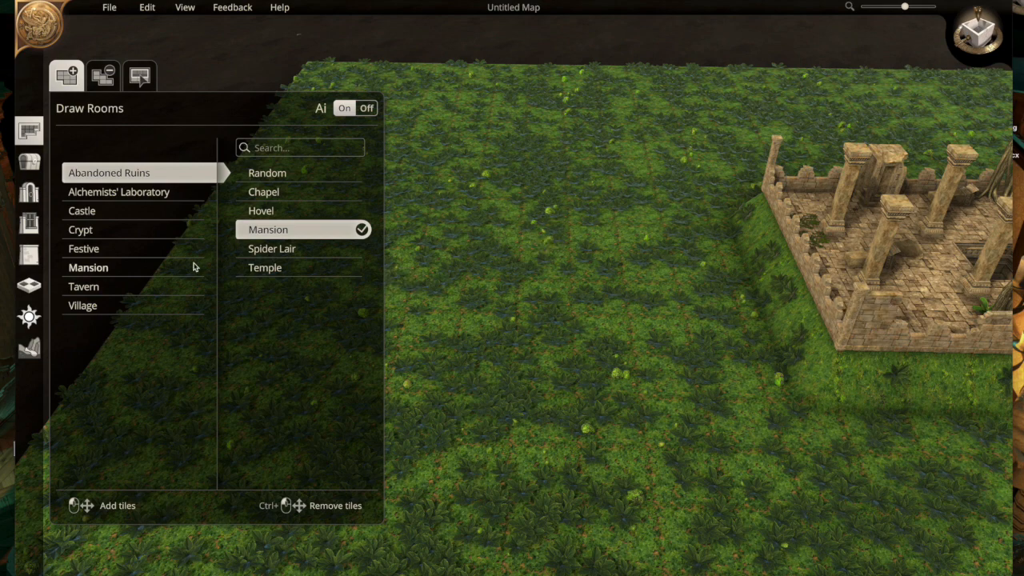
{"action": "key", "text": "d"}
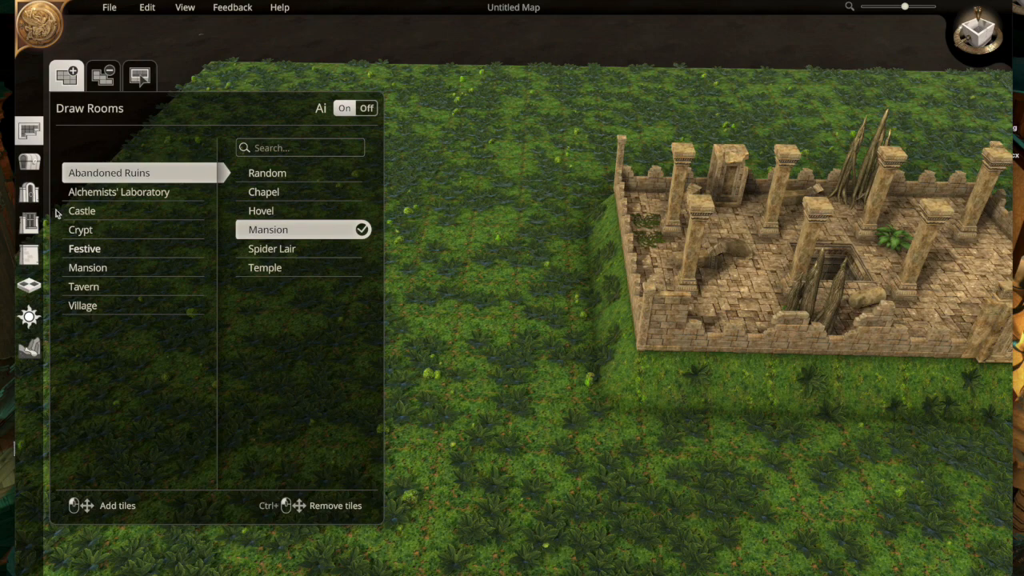
{"action": "left_click", "coordinate": [30, 163]}
{"action": "left_click", "coordinate": [194, 141]}
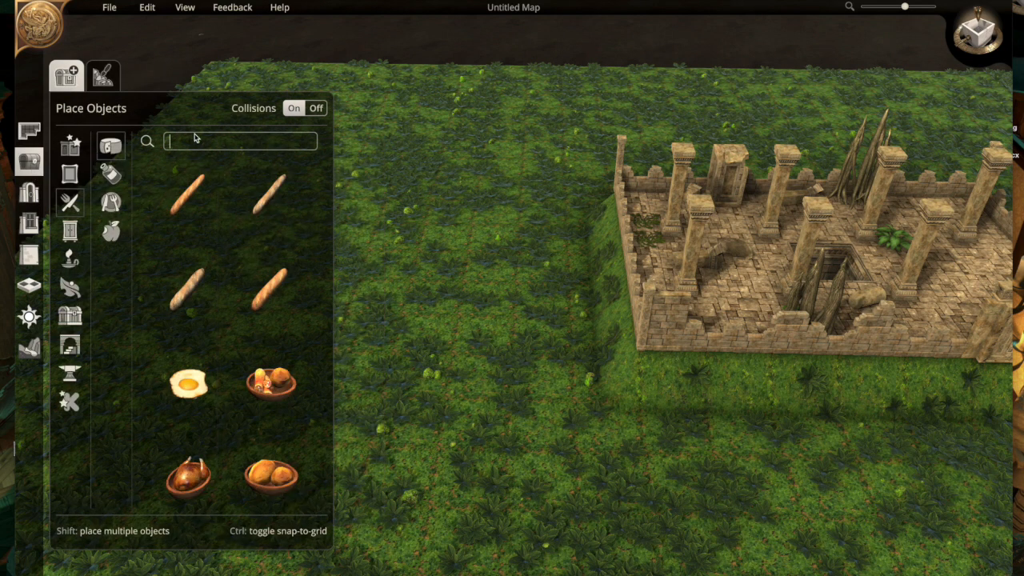
{"action": "type", "text": "stock"}
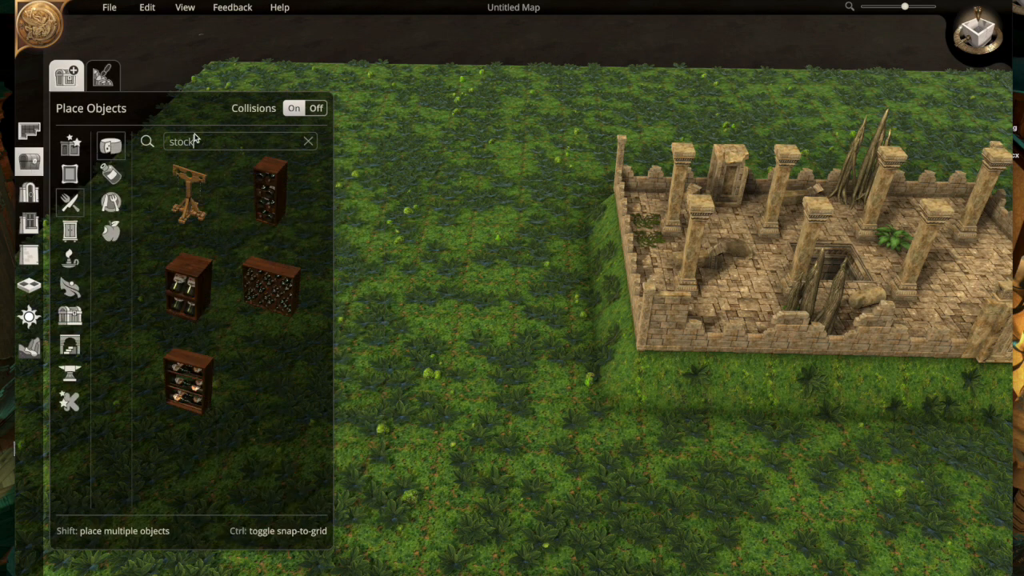
{"action": "key", "text": "BackSpace"}
{"action": "key", "text": "BackSpace"}
{"action": "type", "text": "ne"}
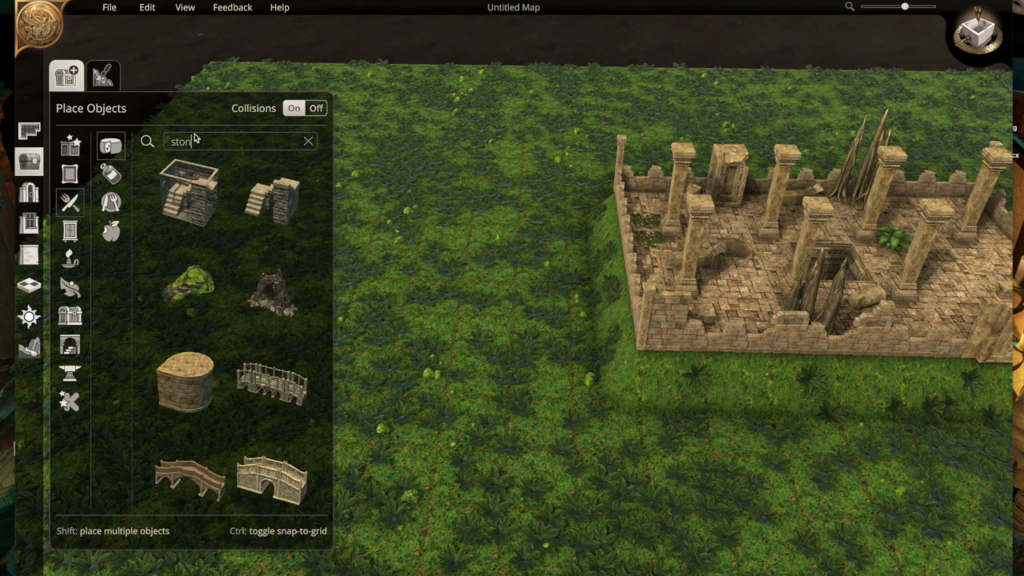
{"action": "type", "text": "pi"}
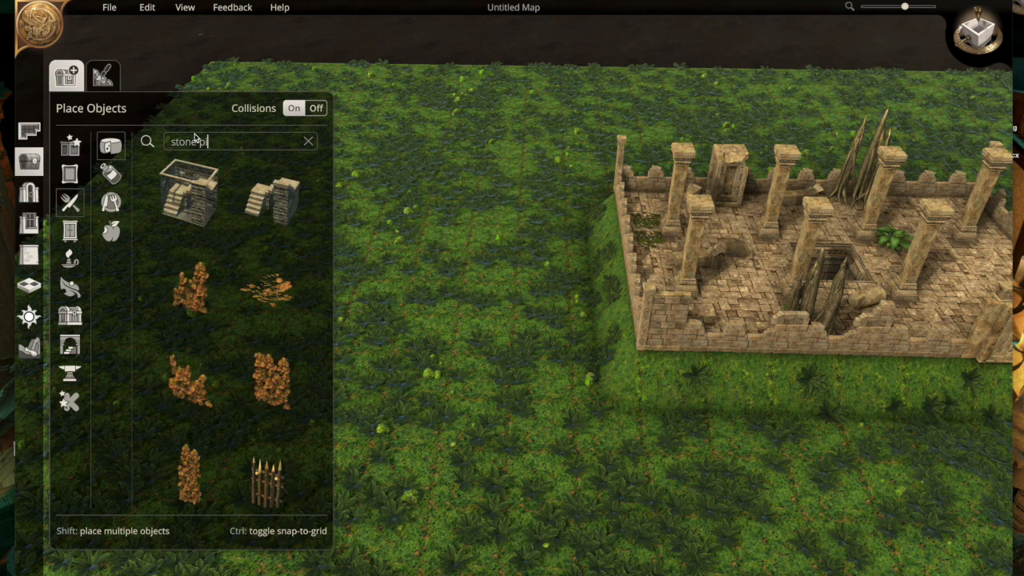
{"action": "key", "text": "BackSpace"}
{"action": "key", "text": "BackSpace"}
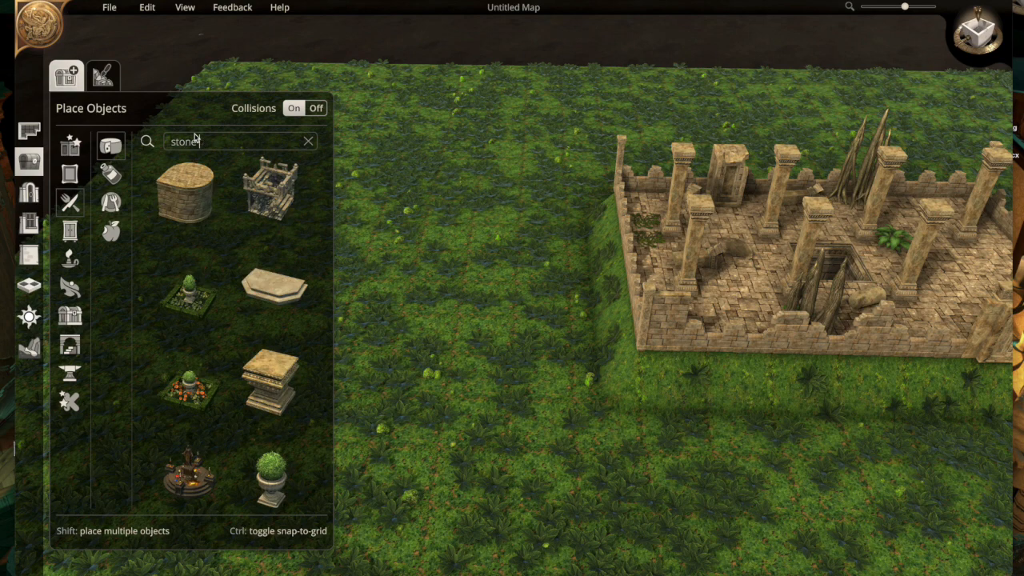
{"action": "type", "text": "block"}
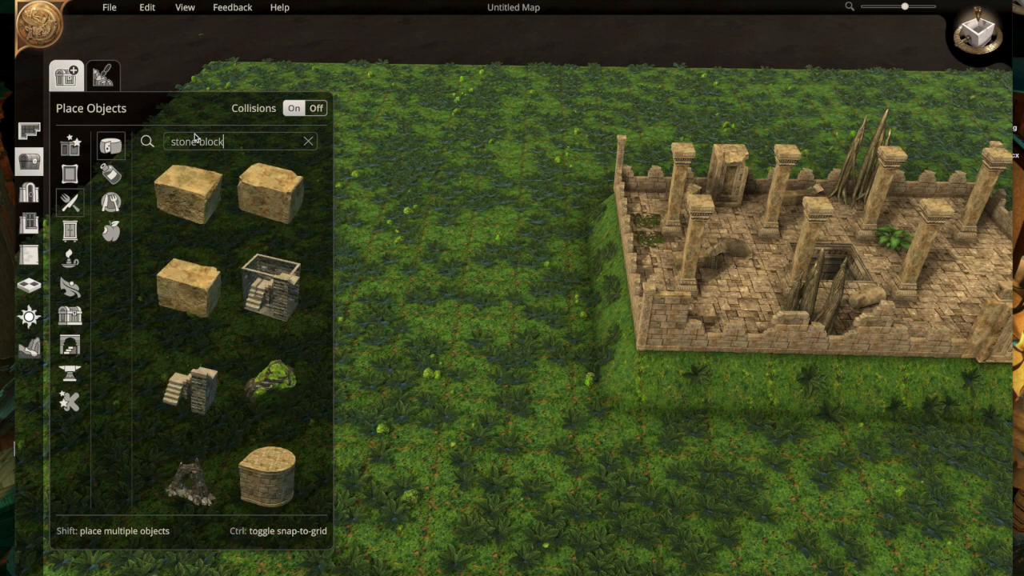
- Place nine adjoining Stone Blocks as a three-by-three platform on the grass west of the temple
{"action": "left_click", "coordinate": [191, 209]}
{"action": "left_click", "coordinate": [303, 210]}
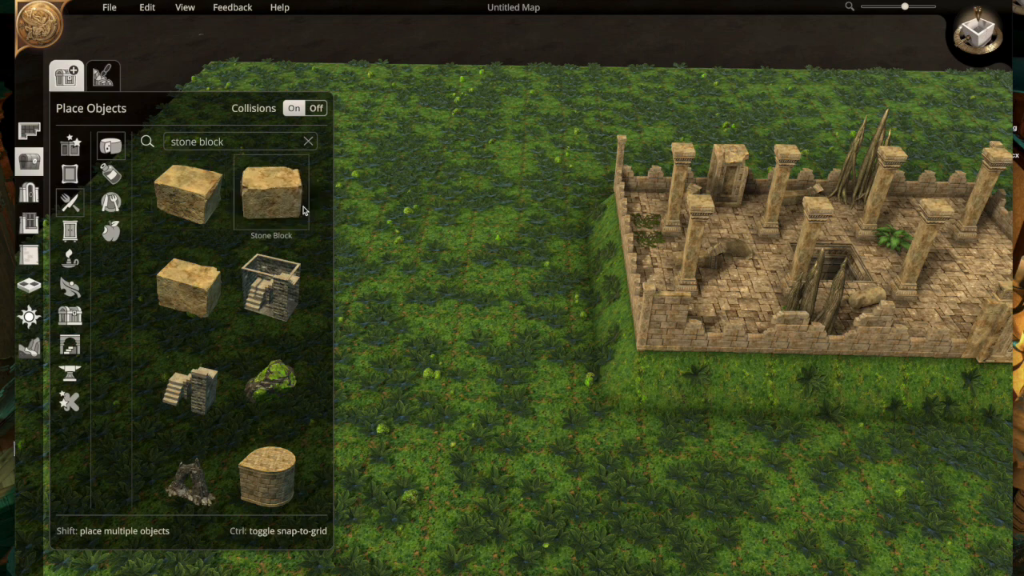
{"action": "left_click", "coordinate": [413, 260]}
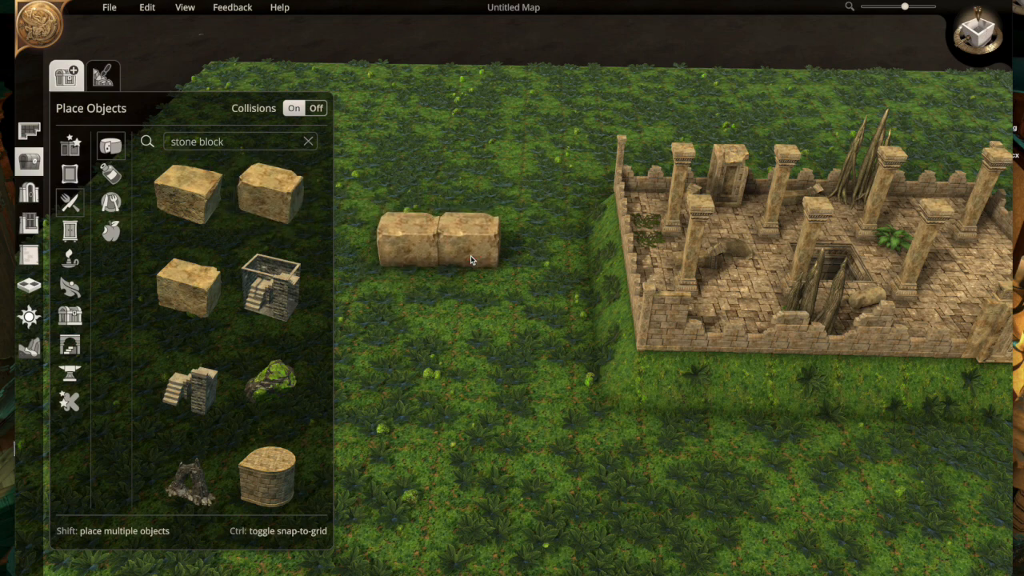
{"action": "left_click", "coordinate": [471, 261]}
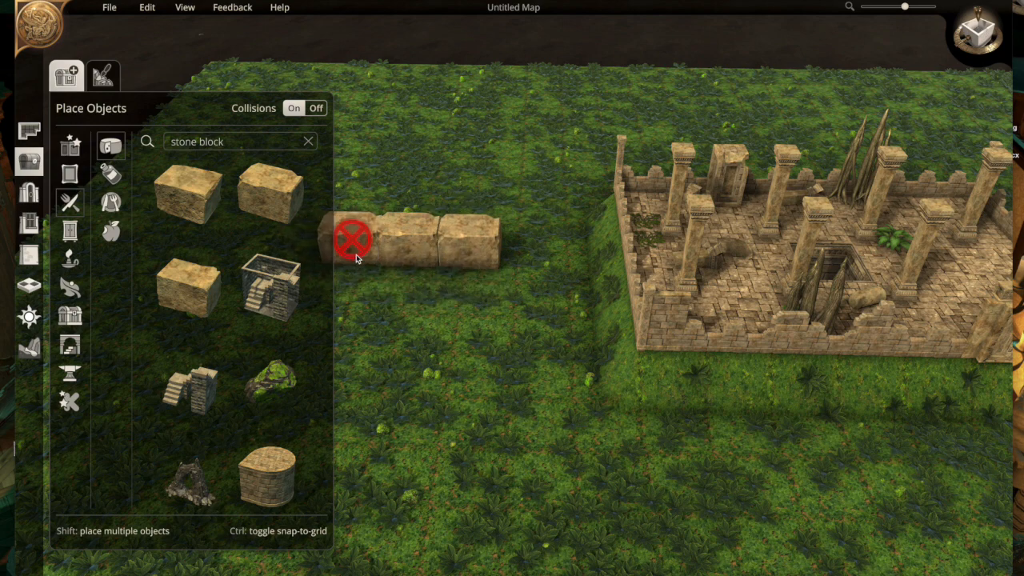
{"action": "left_click", "coordinate": [352, 256]}
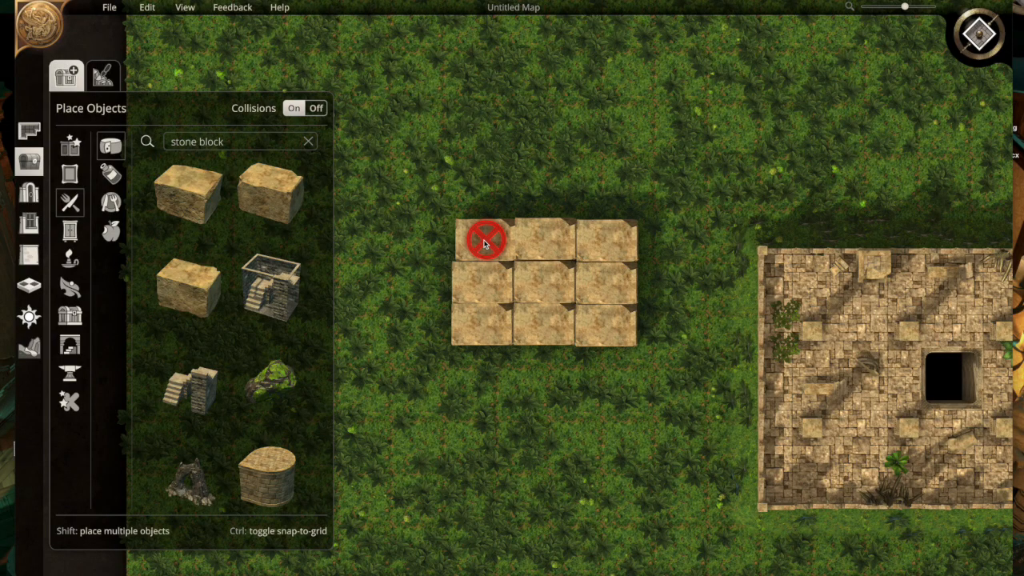
{"action": "left_click", "coordinate": [483, 238]}
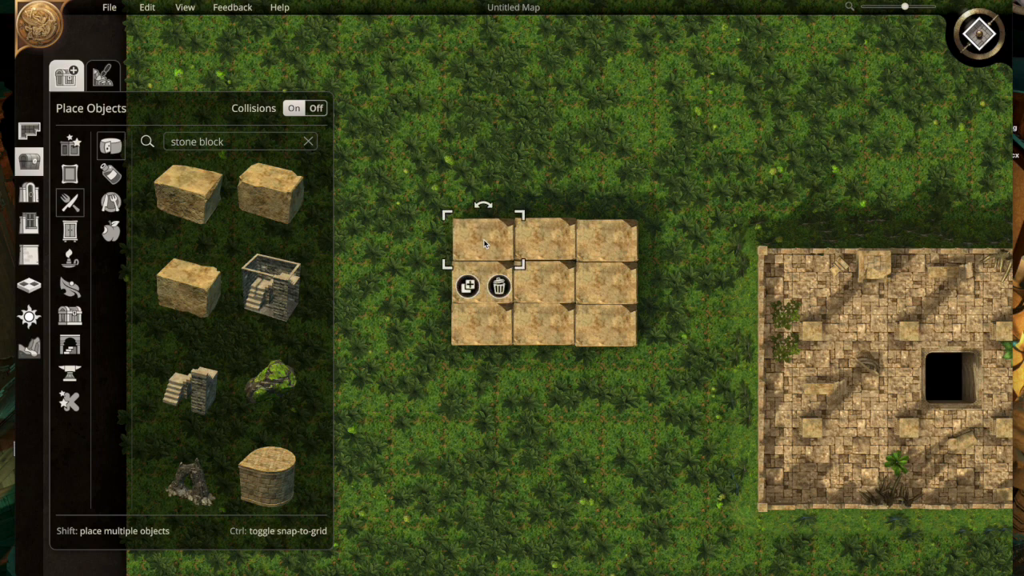
- Duplicate a stone block onto the centre of the platform as a second layer and return to the angled 3D view
{"action": "left_click", "coordinate": [468, 286]}
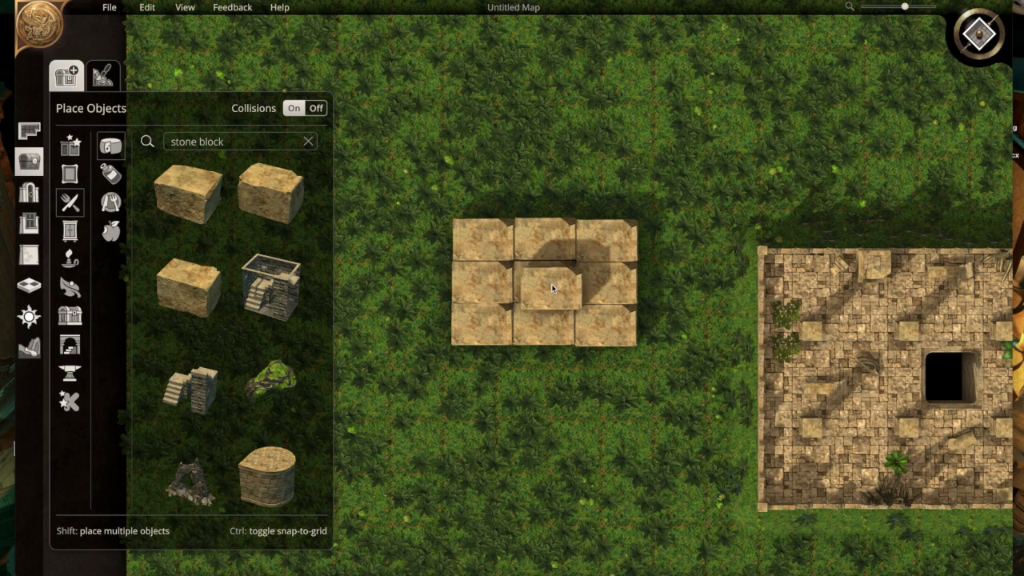
{"action": "left_click", "coordinate": [548, 284]}
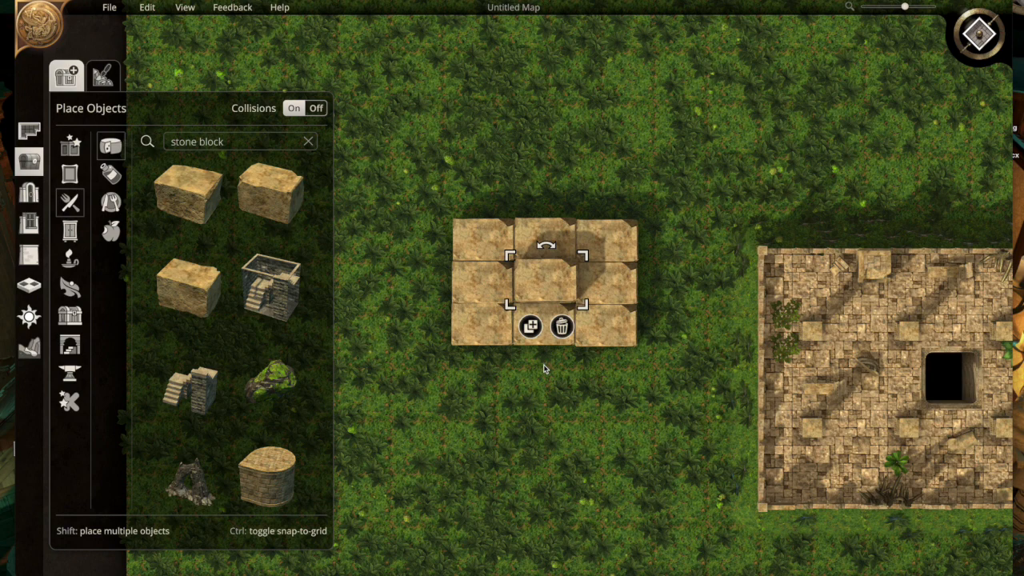
{"action": "left_click", "coordinate": [558, 365]}
{"action": "left_click", "coordinate": [973, 46]}
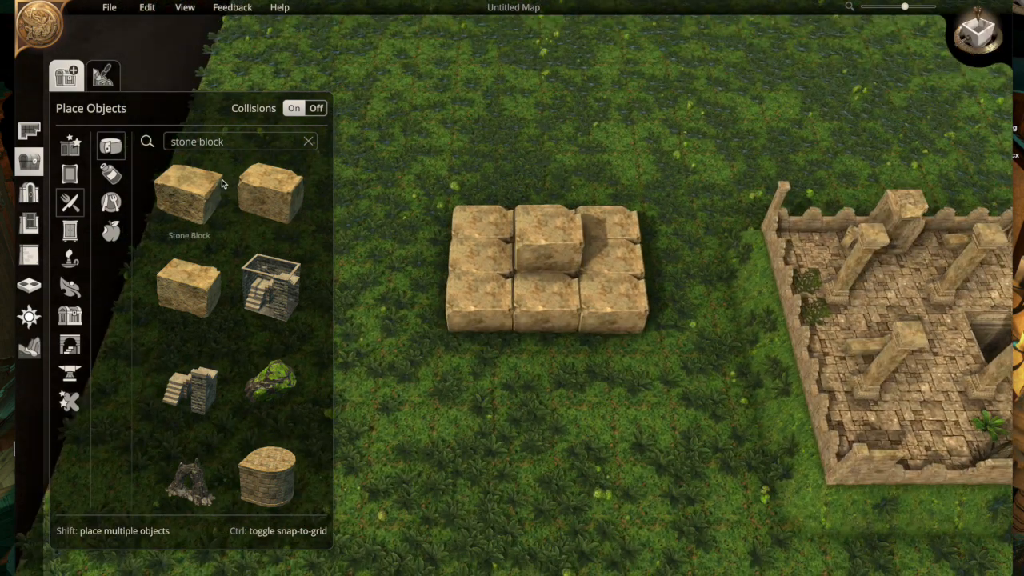
- Place a Moss patch from the nature plants on the platform's front middle block, just below the raised block
{"action": "left_click", "coordinate": [70, 287]}
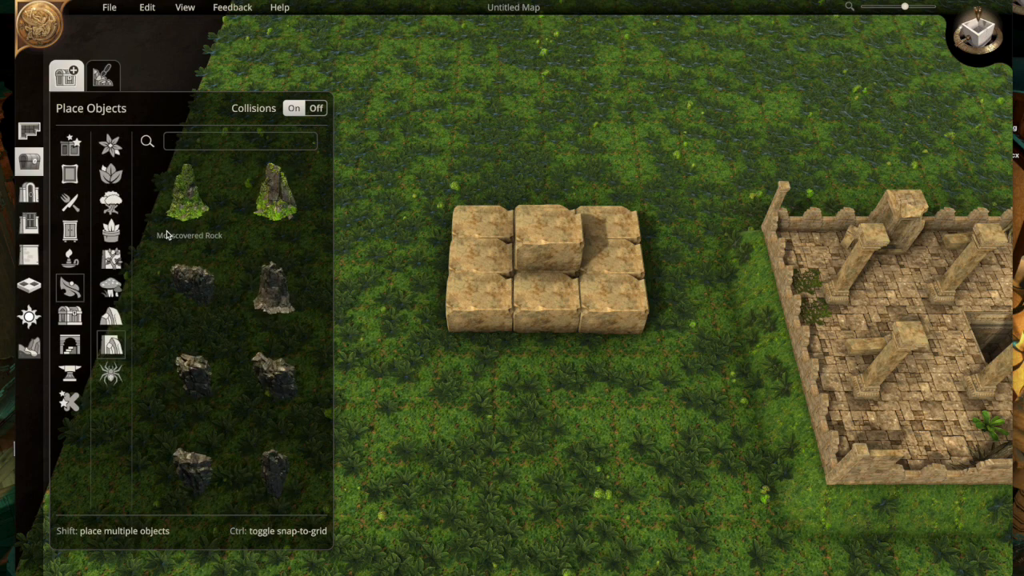
{"action": "left_click", "coordinate": [112, 174]}
{"action": "scroll", "coordinate": [205, 285], "scroll_direction": "down", "scroll_amount": 5}
{"action": "scroll", "coordinate": [204, 285], "scroll_direction": "down", "scroll_amount": 6}
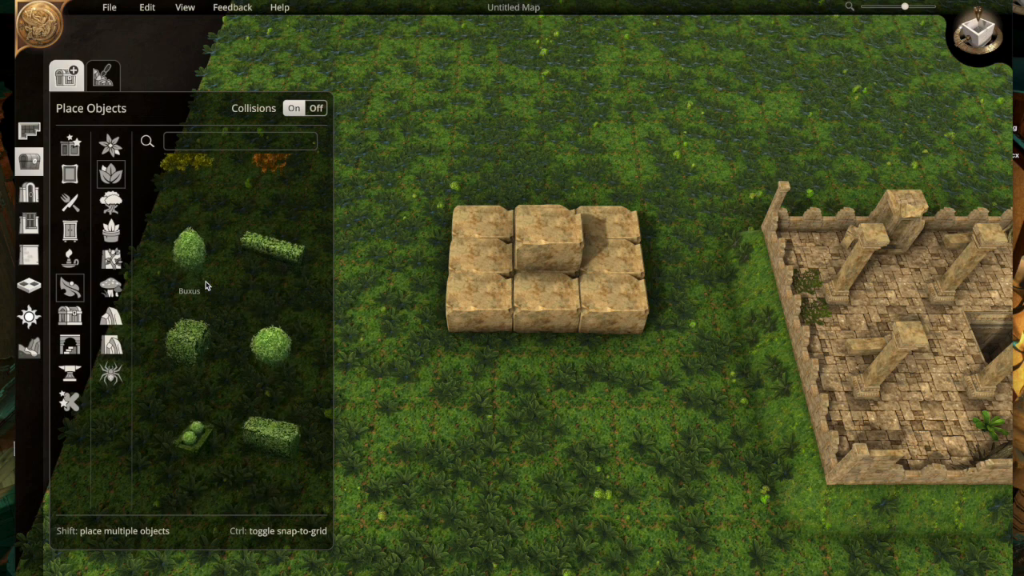
{"action": "left_click", "coordinate": [272, 296]}
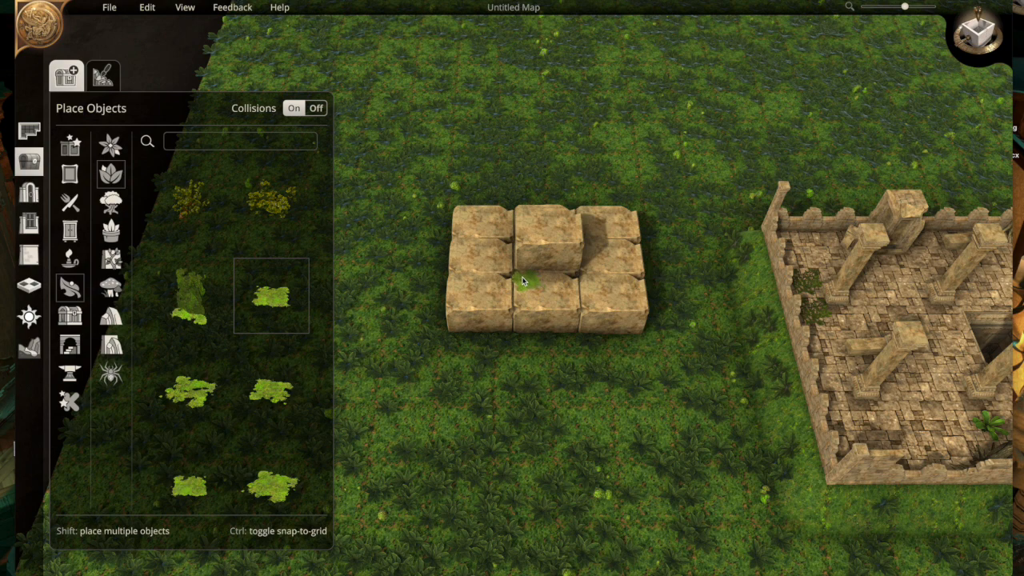
{"action": "left_click", "coordinate": [526, 284]}
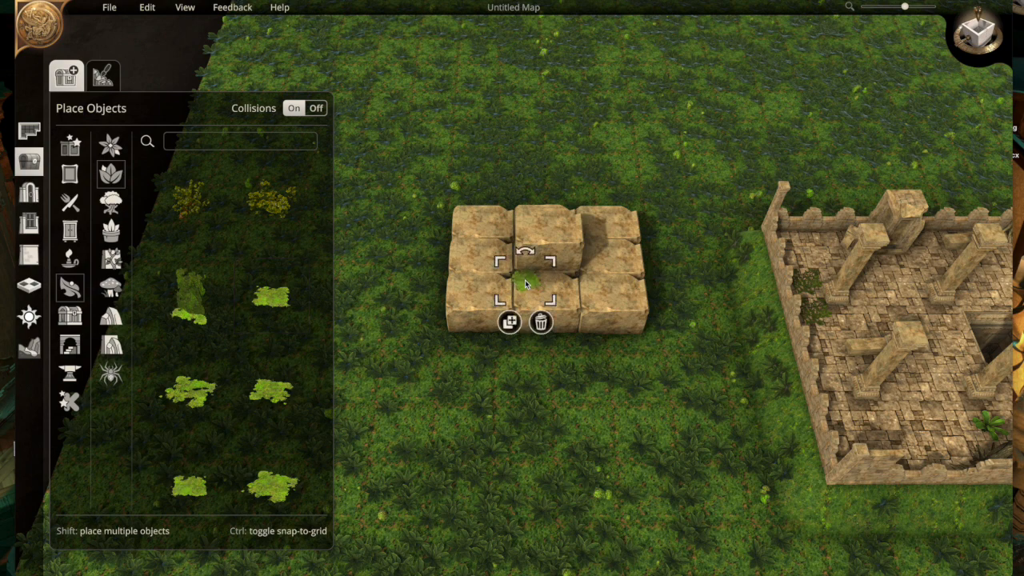
- Add two differently shaped Moss patches beside the first one along the front of the raised block
{"action": "left_click", "coordinate": [272, 391]}
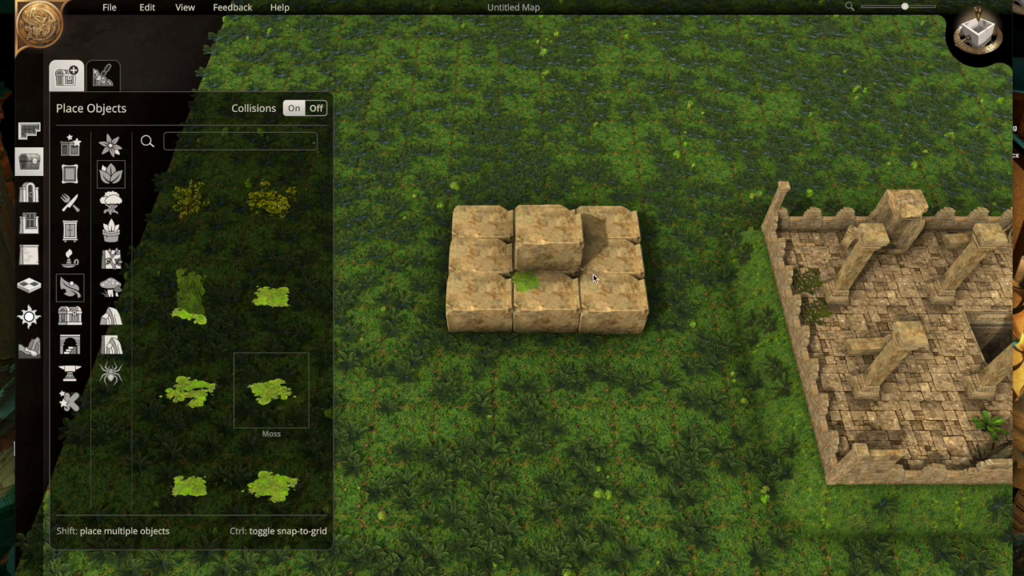
{"action": "left_click", "coordinate": [545, 284]}
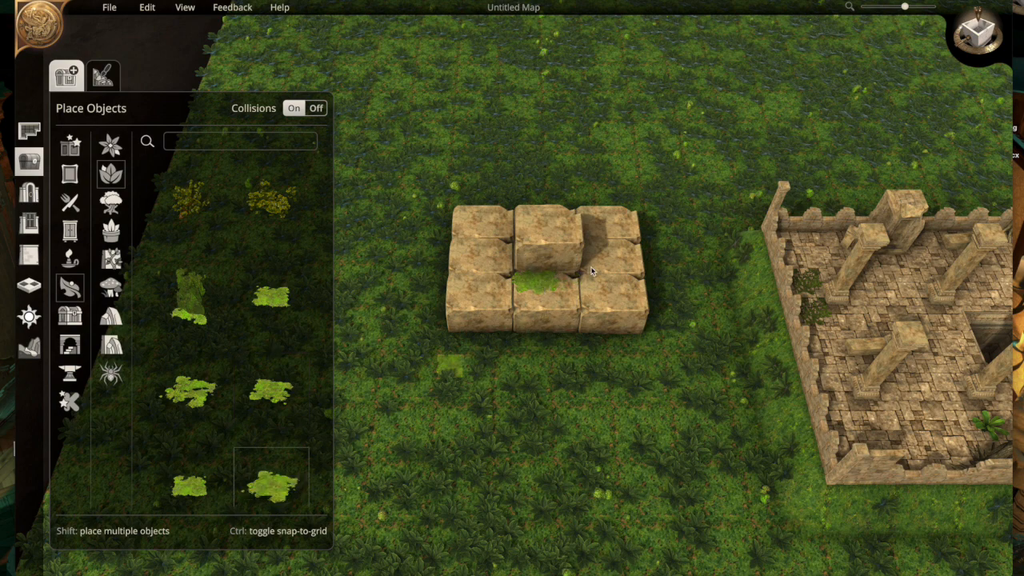
{"action": "left_click", "coordinate": [563, 282]}
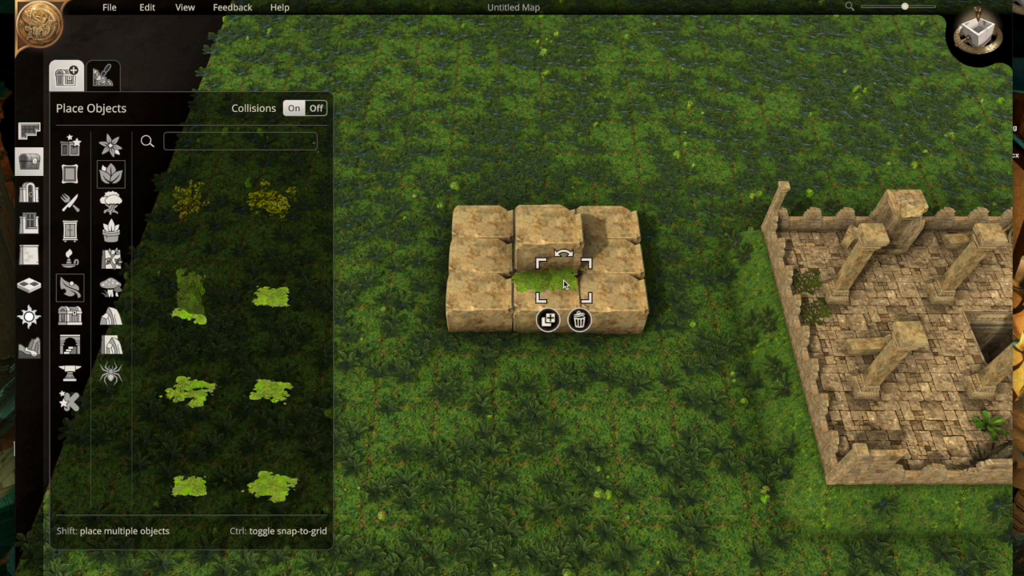
- Duplicate the moss patch around the raised block's front-left corner and up along its west side
{"action": "left_click", "coordinate": [548, 320]}
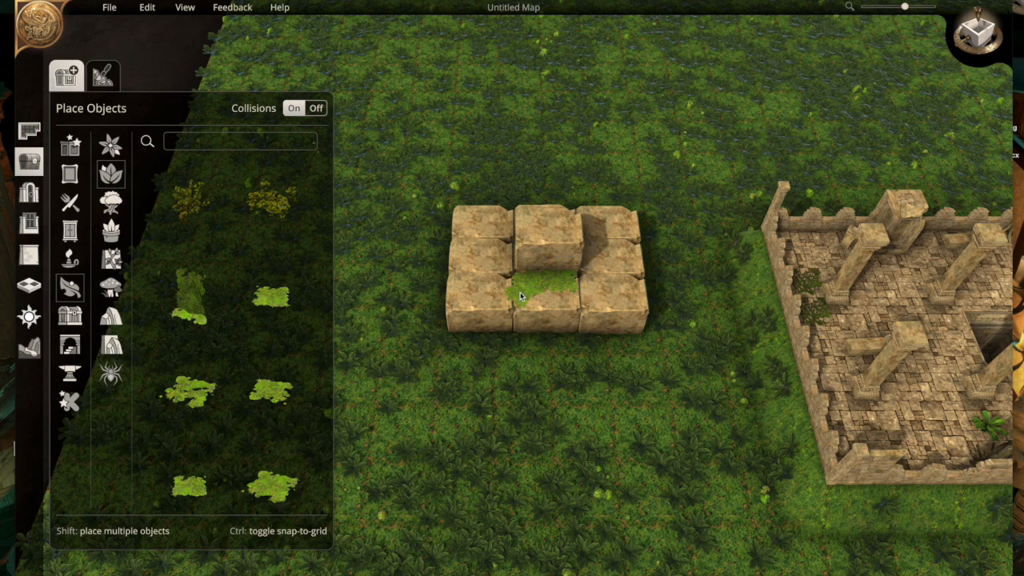
{"action": "left_click", "coordinate": [520, 296]}
{"action": "left_click", "coordinate": [505, 327]}
{"action": "left_click", "coordinate": [510, 270]}
{"action": "left_click", "coordinate": [490, 295]}
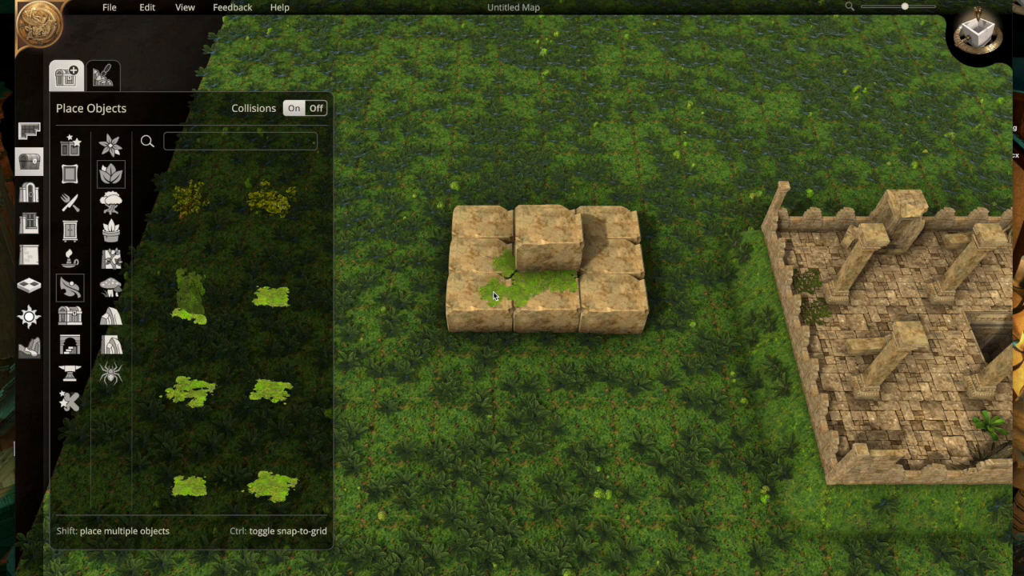
{"action": "left_click", "coordinate": [507, 248]}
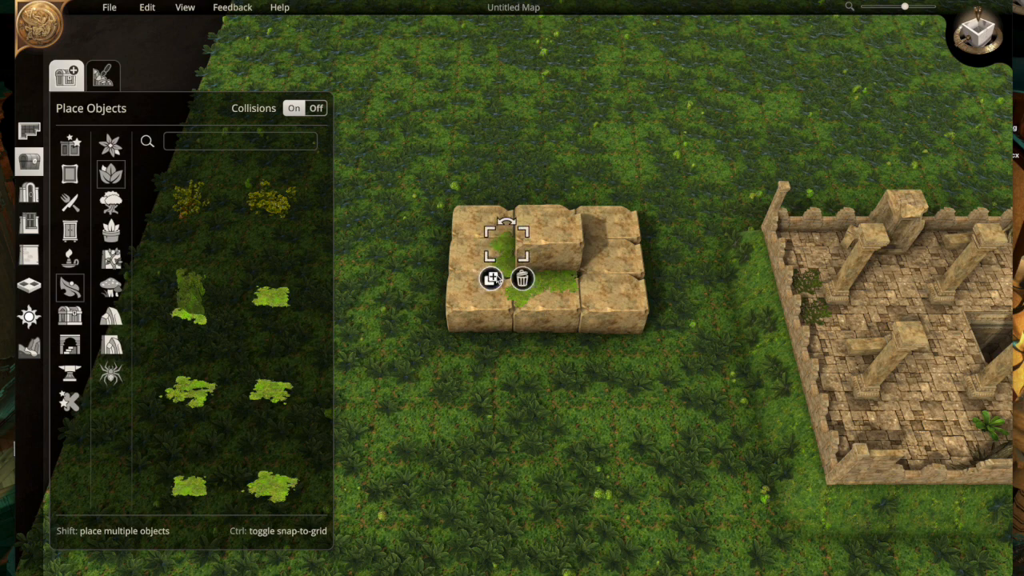
- Place further moss copies at the raised block's front-right corner and over the gap at its front-left corner
{"action": "left_click", "coordinate": [576, 276]}
{"action": "left_click", "coordinate": [561, 309]}
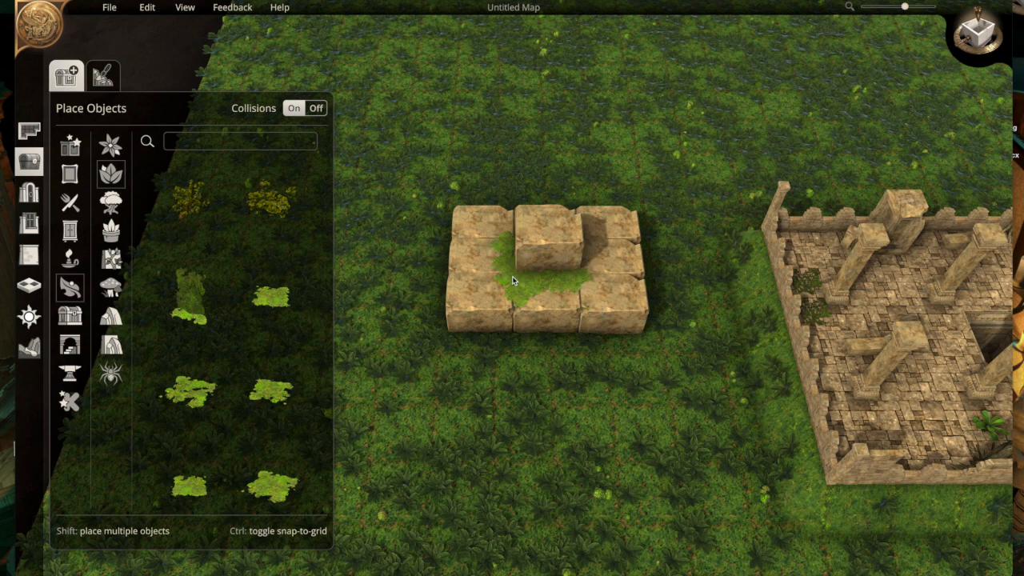
{"action": "left_click", "coordinate": [516, 283]}
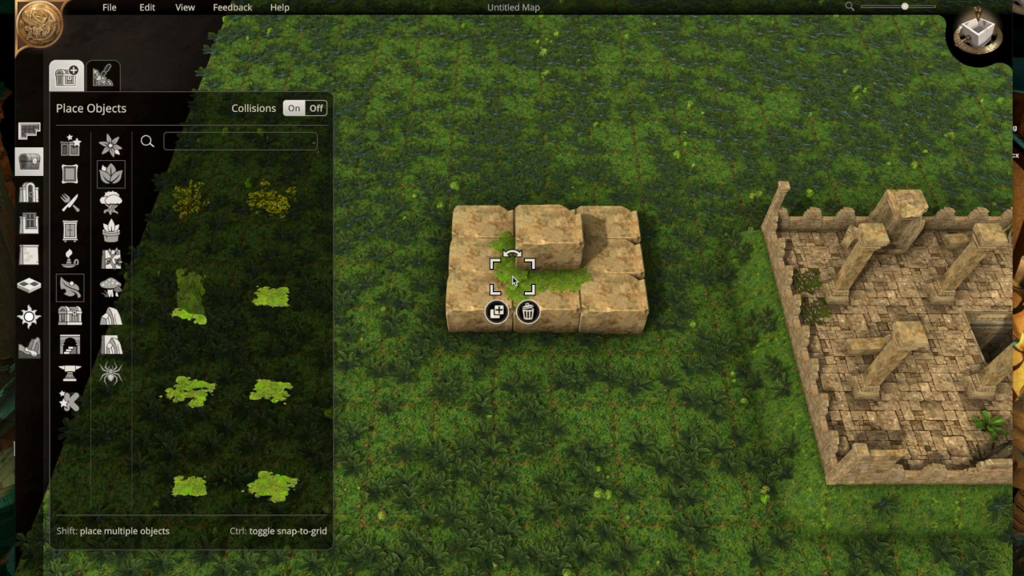
- Add another moss patch at the raised block's east side, partly tucked behind its edge
{"action": "left_click", "coordinate": [622, 302]}
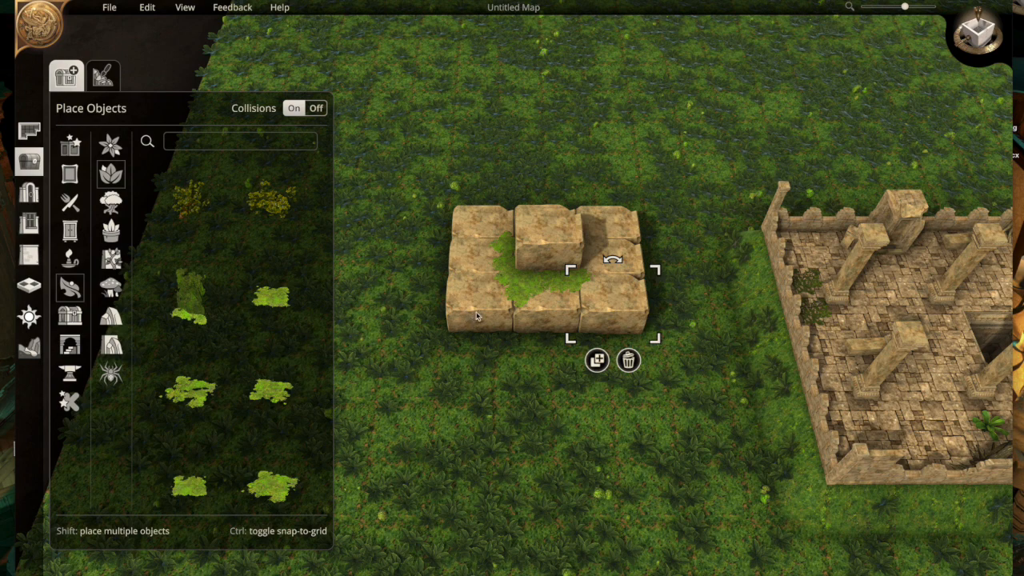
{"action": "left_click", "coordinate": [515, 298]}
{"action": "left_click", "coordinate": [510, 322]}
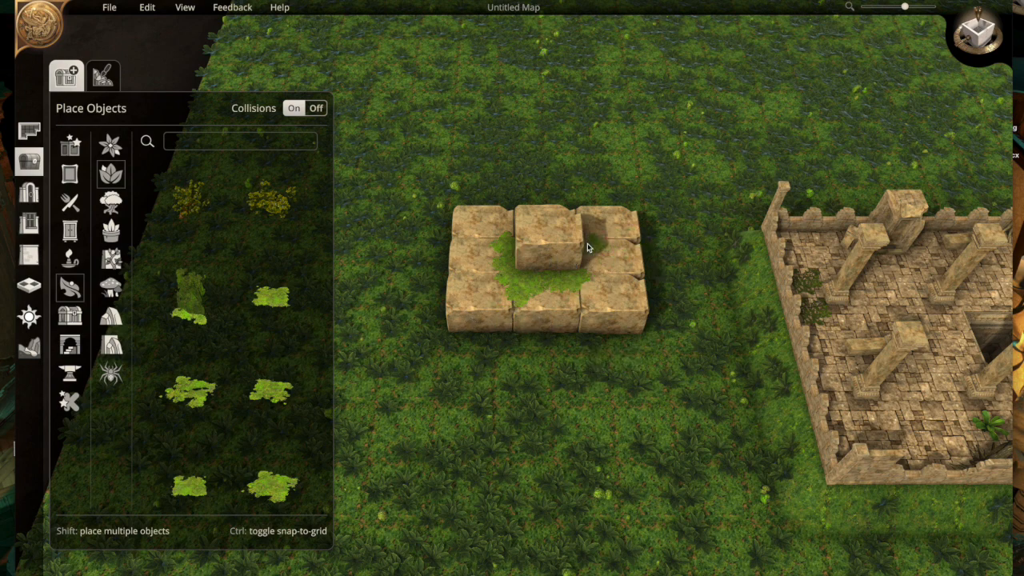
{"action": "left_click", "coordinate": [588, 247]}
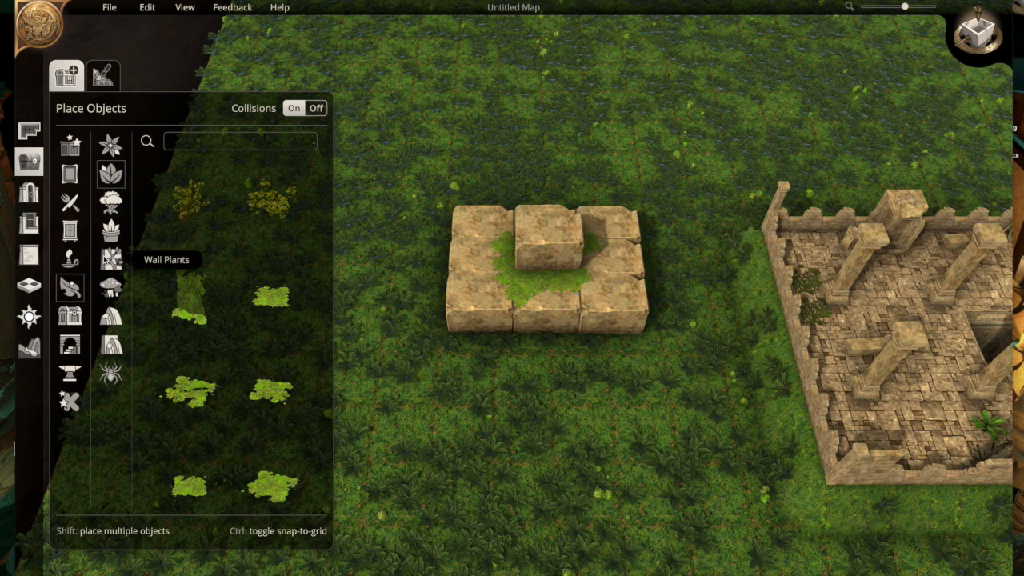
- Place a damaged stone alcove from the structural objects in the ruined temple's northwest corner
{"action": "key", "text": "d"}
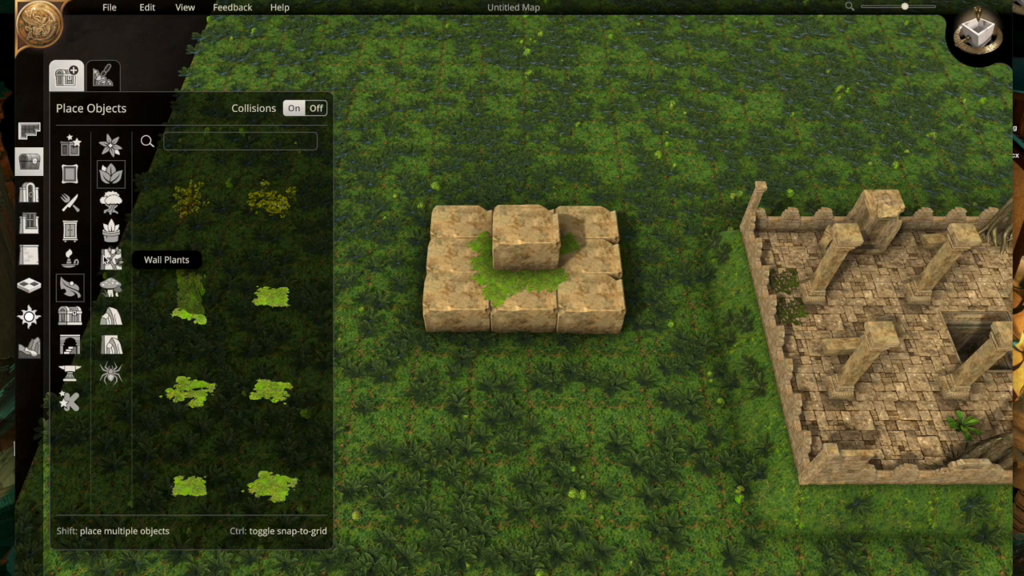
{"action": "left_click", "coordinate": [69, 344]}
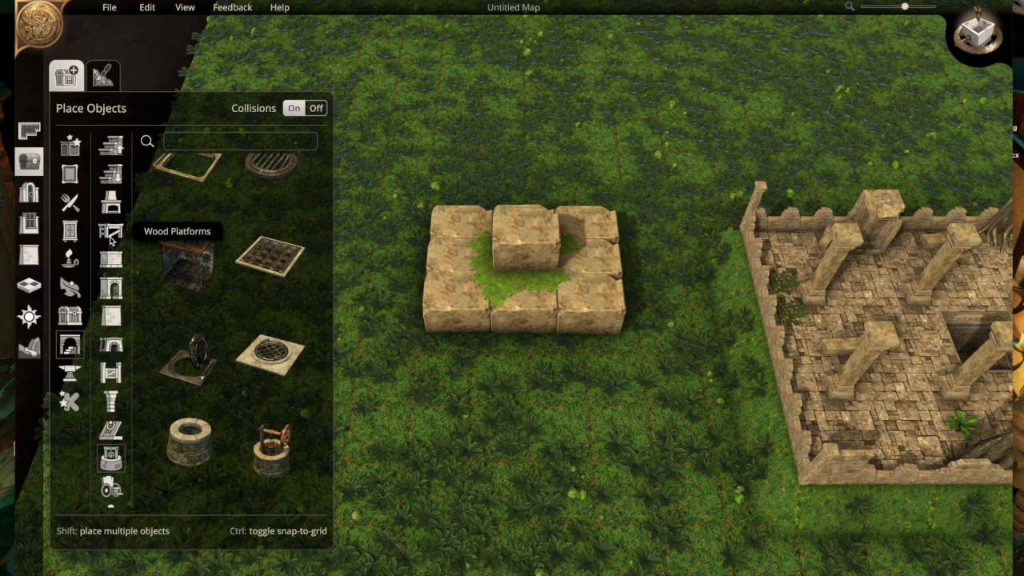
{"action": "left_click", "coordinate": [111, 259]}
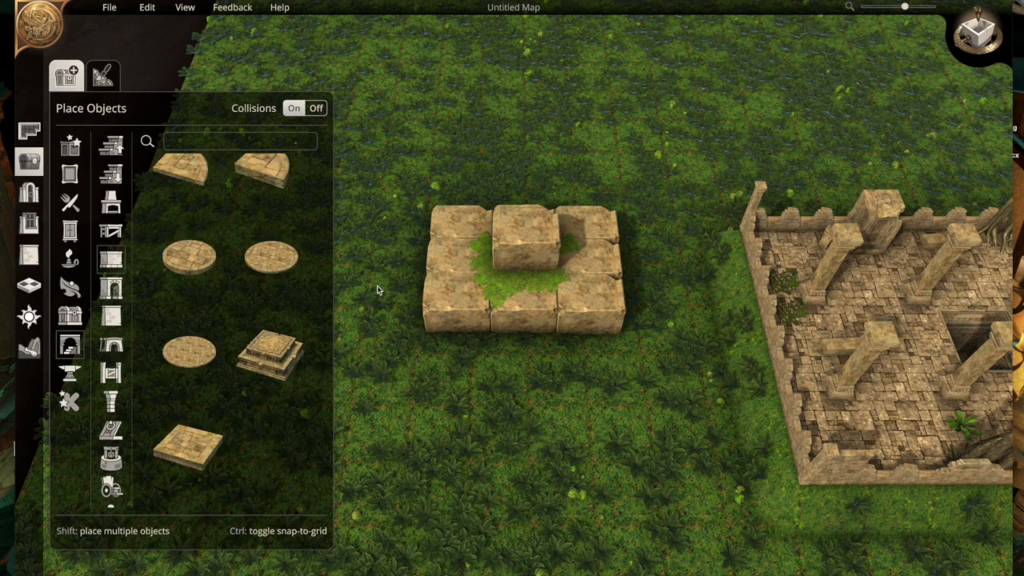
{"action": "scroll", "coordinate": [287, 297], "scroll_direction": "up", "scroll_amount": 2}
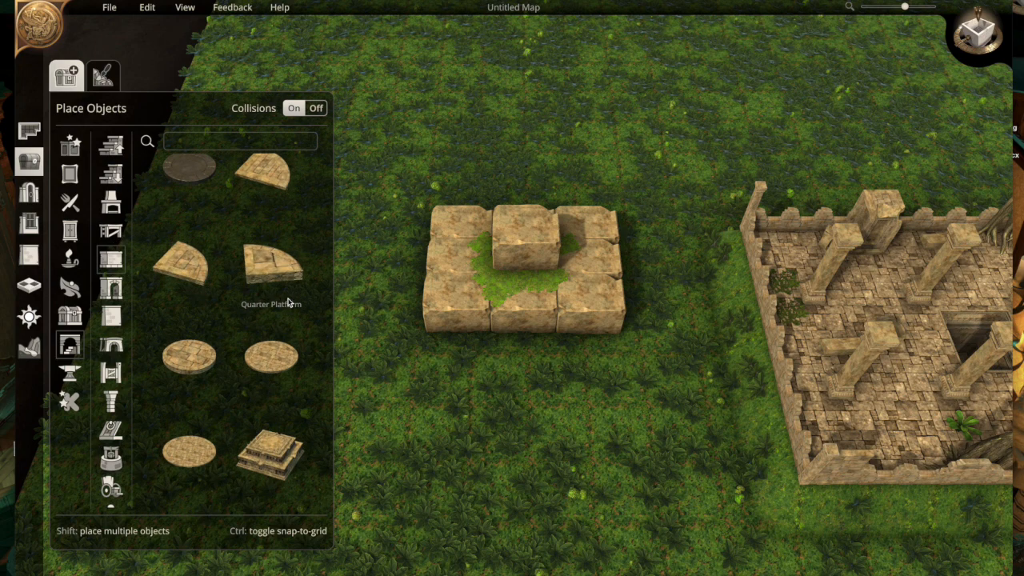
{"action": "left_click", "coordinate": [110, 287]}
{"action": "left_click", "coordinate": [200, 277]}
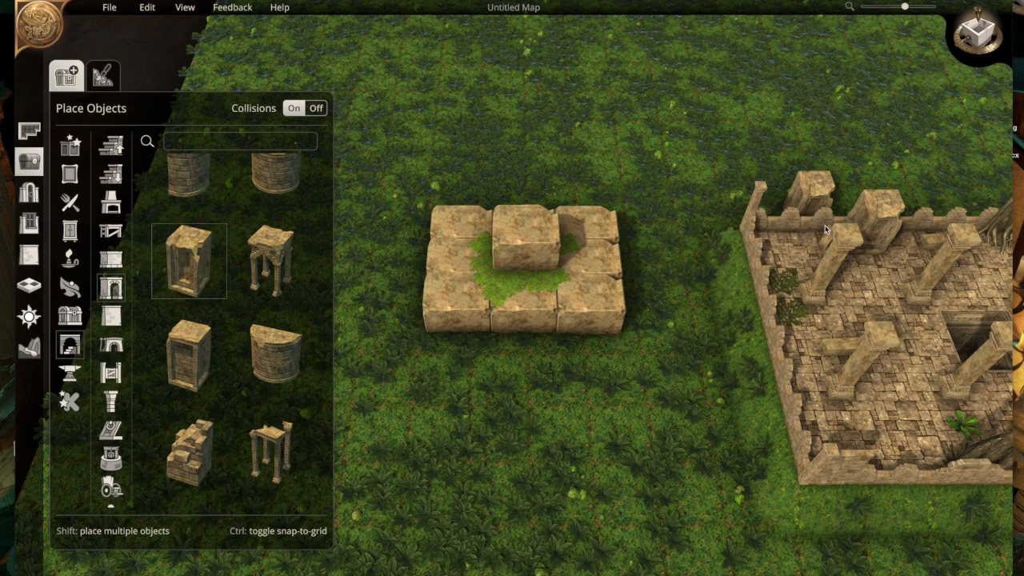
{"action": "left_click", "coordinate": [780, 244]}
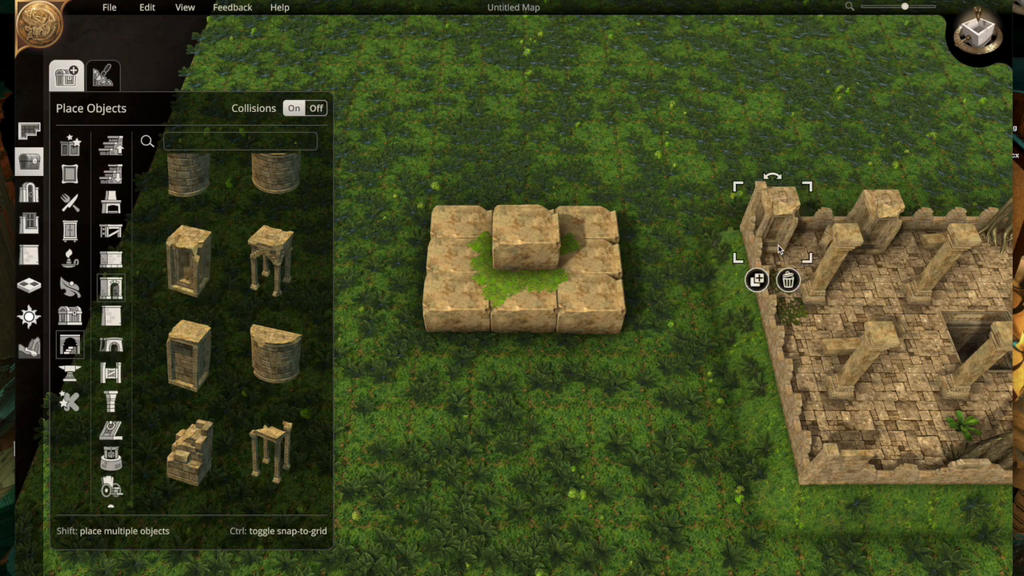
{"action": "left_click", "coordinate": [704, 396]}
- Delete the temple pillar standing directly in front of the new corner alcove
{"action": "scroll", "coordinate": [635, 389], "scroll_direction": "up", "scroll_amount": 5}
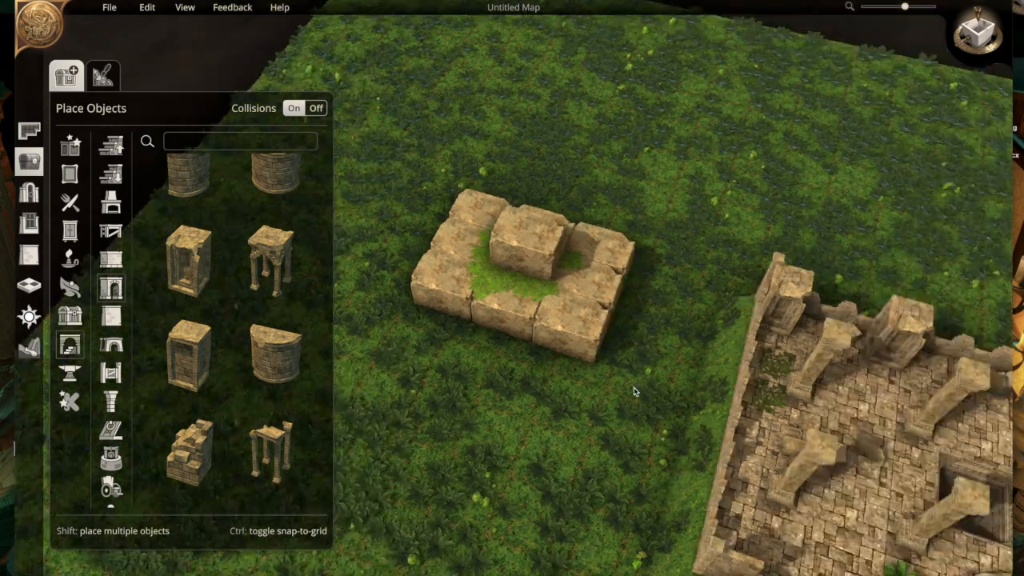
{"action": "key", "text": "s"}
{"action": "key", "text": "d"}
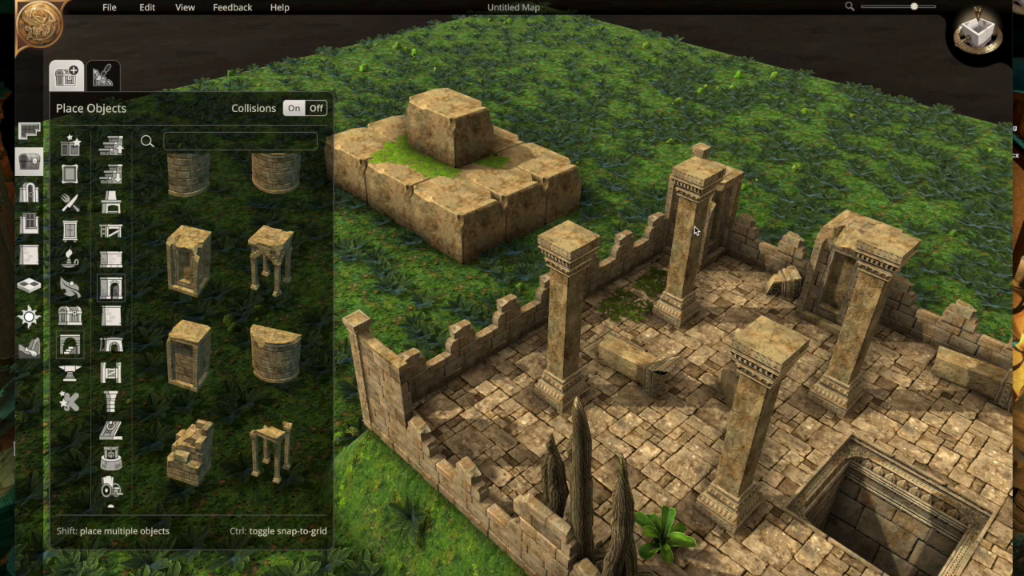
{"action": "left_click", "coordinate": [693, 234]}
{"action": "left_click", "coordinate": [706, 357]}
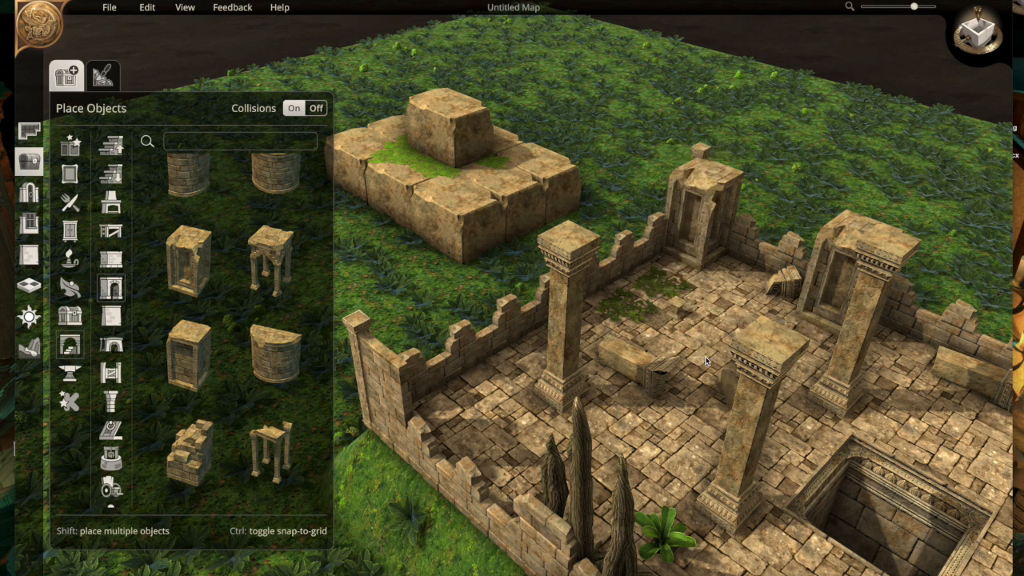
- Place intact stone alcoves side by side along the temple's west wall, continuing from the damaged corner alcove
{"action": "left_click", "coordinate": [189, 354]}
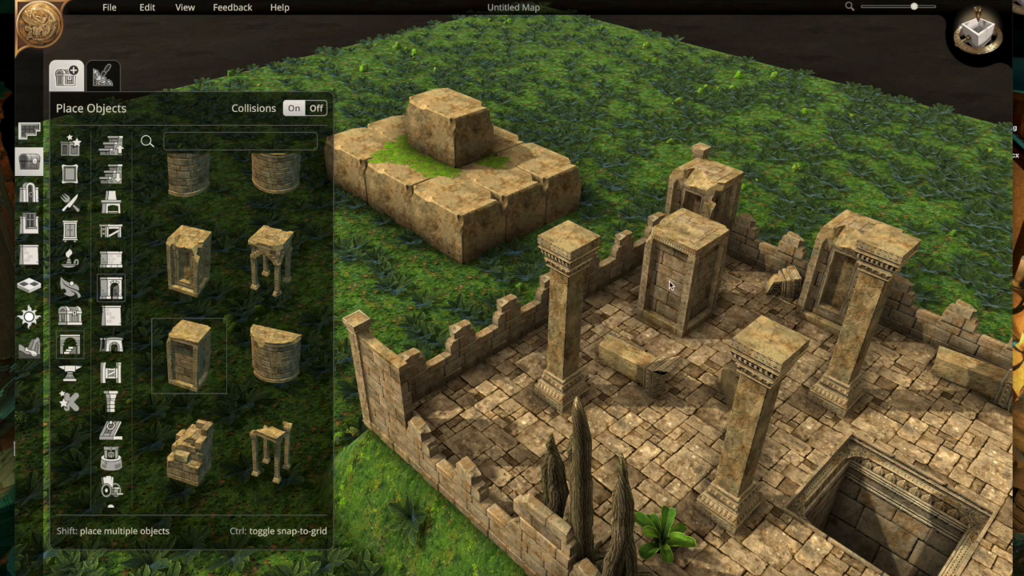
{"action": "left_click", "coordinate": [661, 302]}
{"action": "left_click_drag", "start_coordinate": [660, 301], "coordinate": [621, 337]}
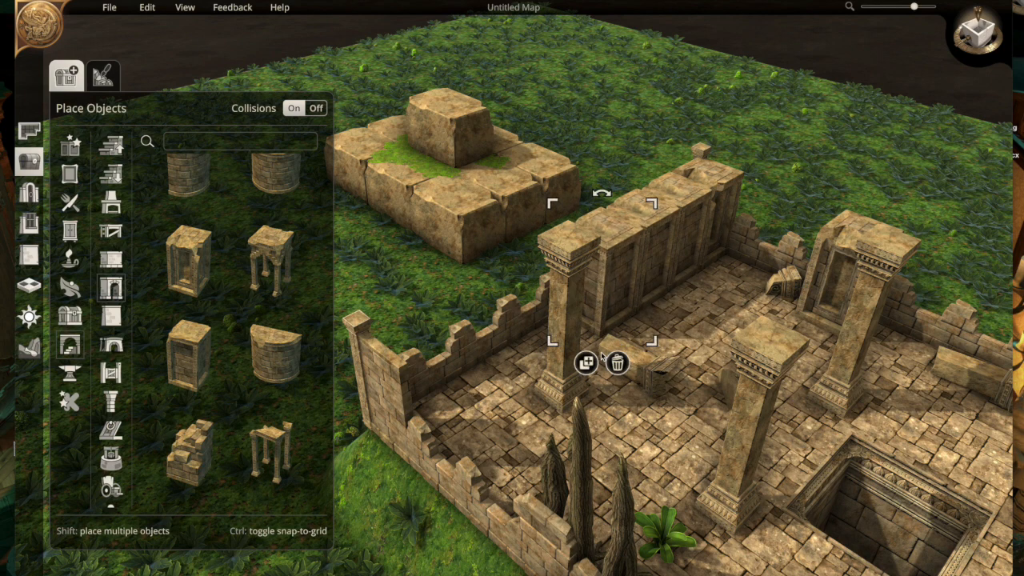
- Search the objects for "ladder" and lean a Ladder against the row of alcoves inside the temple
{"action": "left_click", "coordinate": [253, 141]}
{"action": "type", "text": "ladder"}
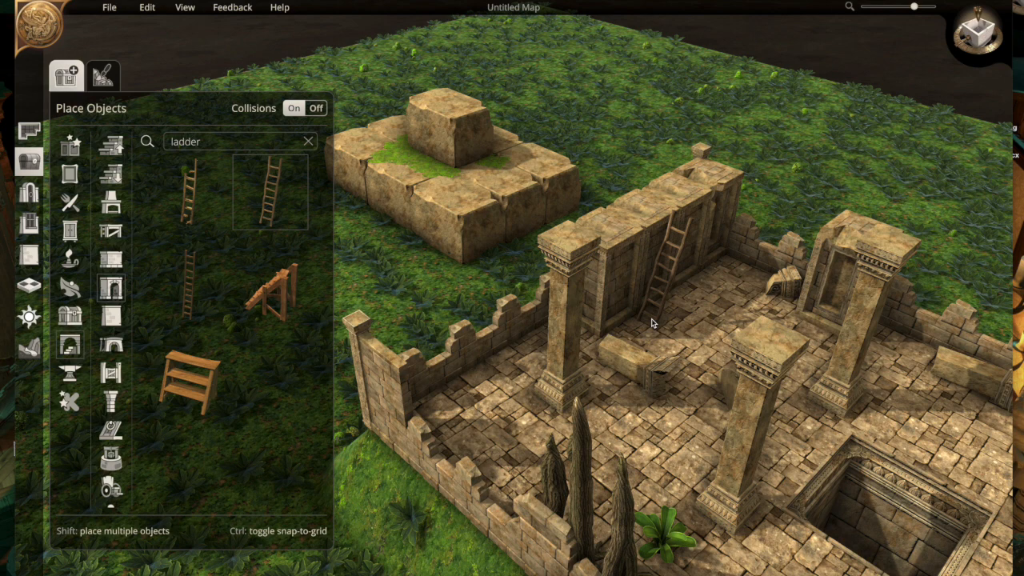
{"action": "left_click", "coordinate": [660, 305]}
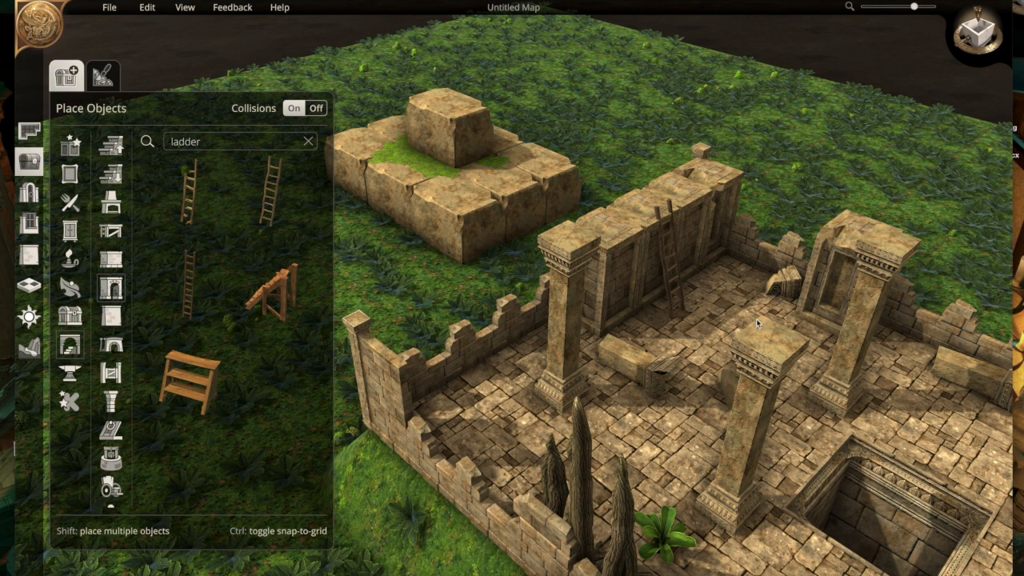
- Look over the temple and the mansion room, and switch the map to a top-down view
{"action": "scroll", "coordinate": [752, 336], "scroll_direction": "down", "scroll_amount": 3}
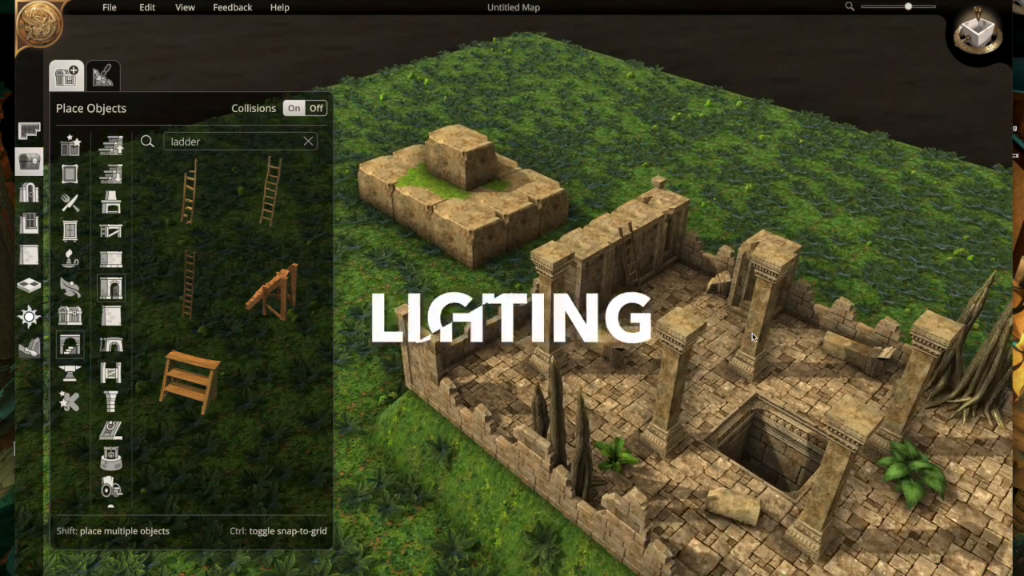
{"action": "key", "text": "d"}
{"action": "scroll", "coordinate": [752, 336], "scroll_direction": "down", "scroll_amount": 4}
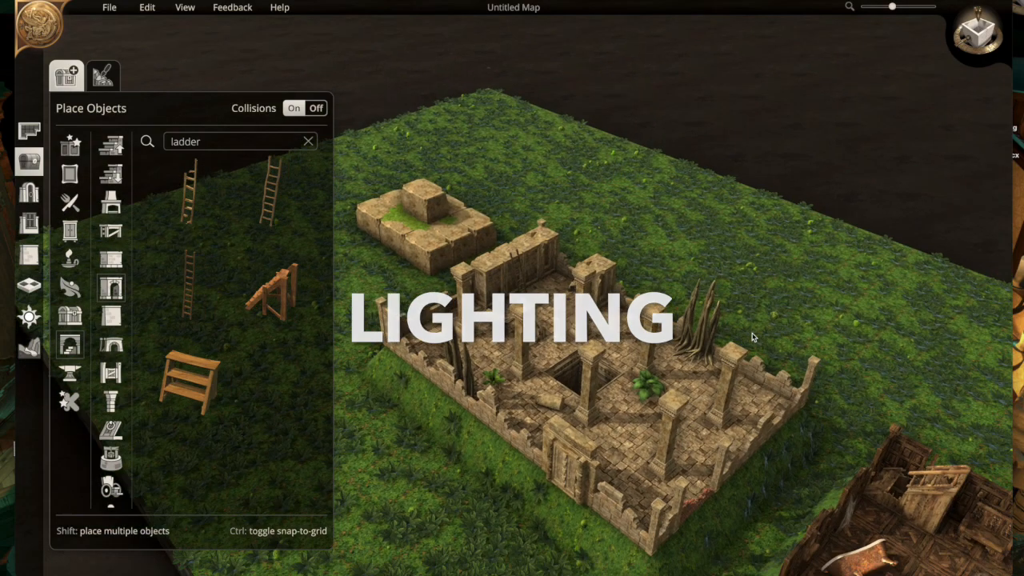
{"action": "scroll", "coordinate": [847, 463], "scroll_direction": "up", "scroll_amount": 3}
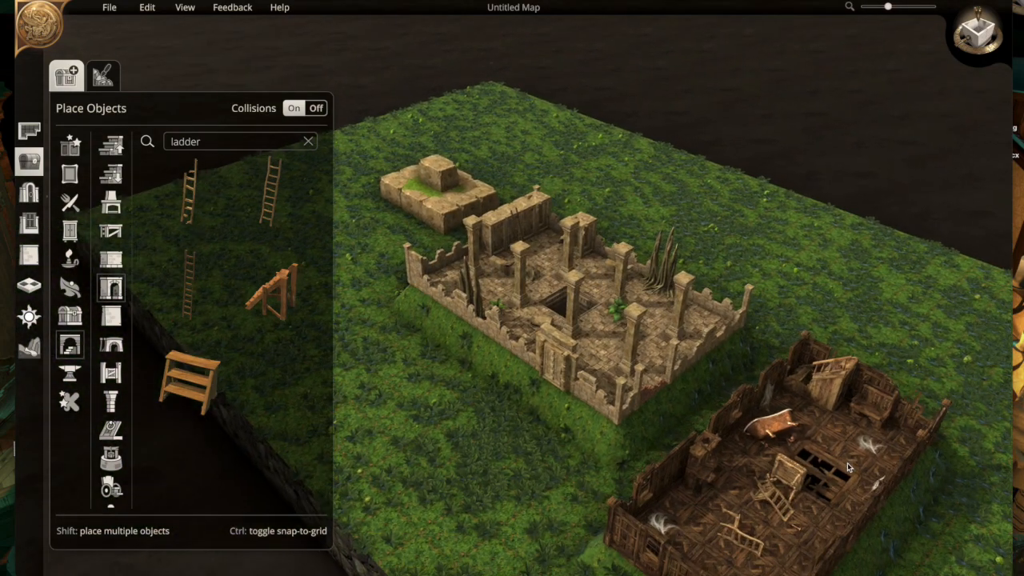
{"action": "scroll", "coordinate": [847, 462], "scroll_direction": "up", "scroll_amount": 3}
{"action": "key", "text": "d"}
{"action": "key", "text": "s"}
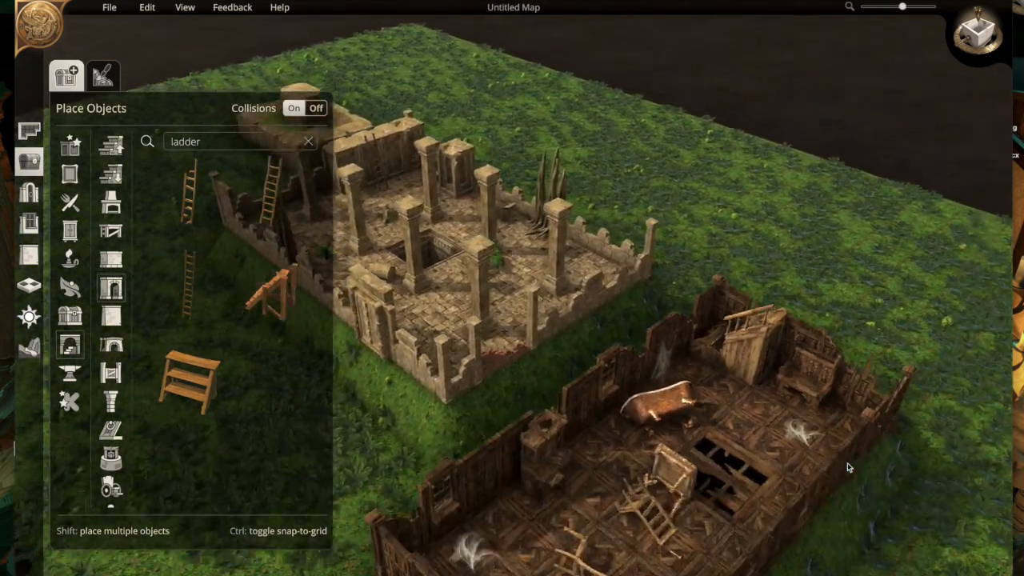
{"action": "left_click", "coordinate": [982, 44]}
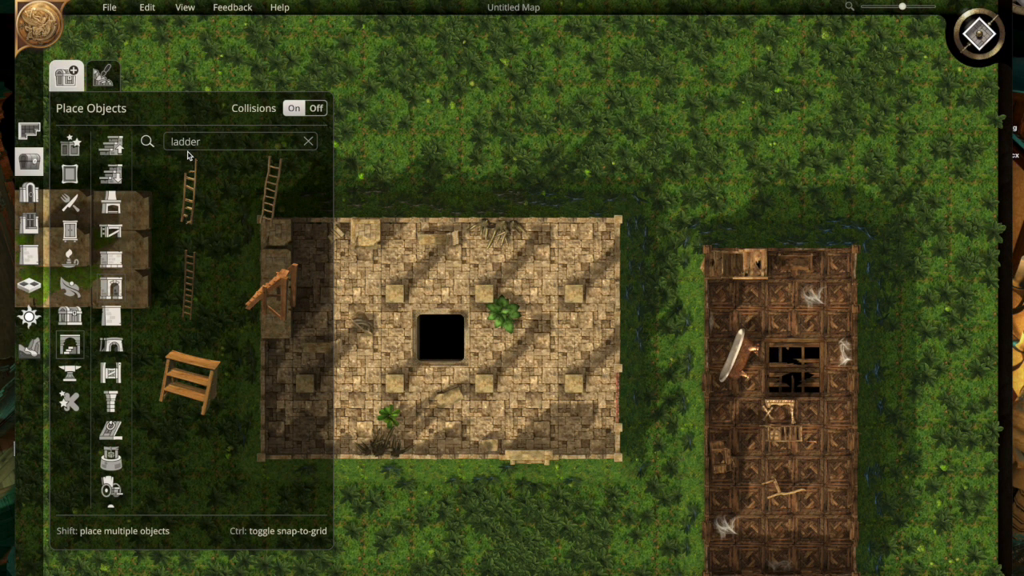
{"action": "left_click", "coordinate": [976, 36]}
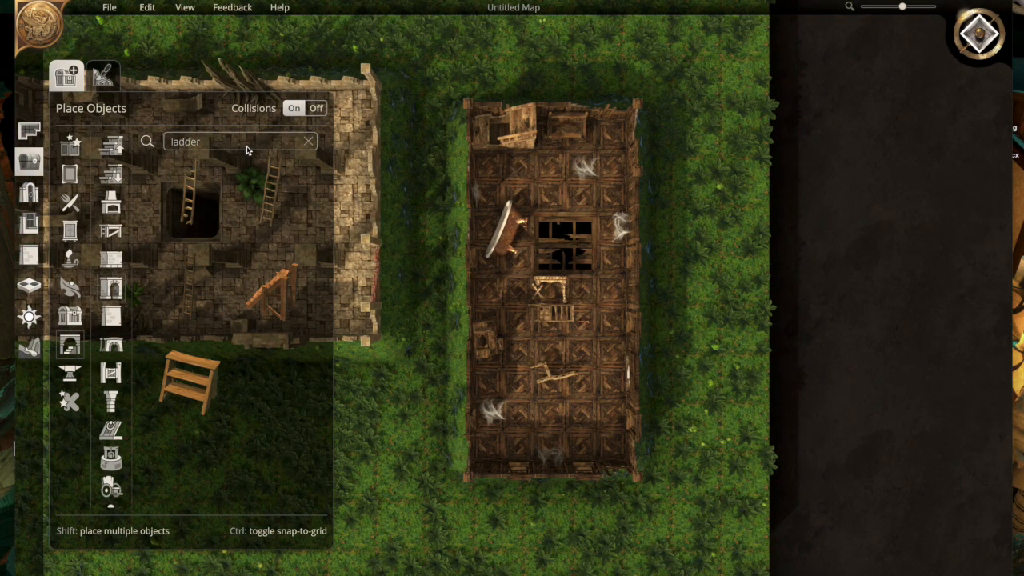
- Search for "floor", place the broken floor with the pit beneath in the mansion's southern half, and delete the broken chair overlapping it
{"action": "double_click", "coordinate": [246, 150]}
{"action": "type", "text": "floor"}
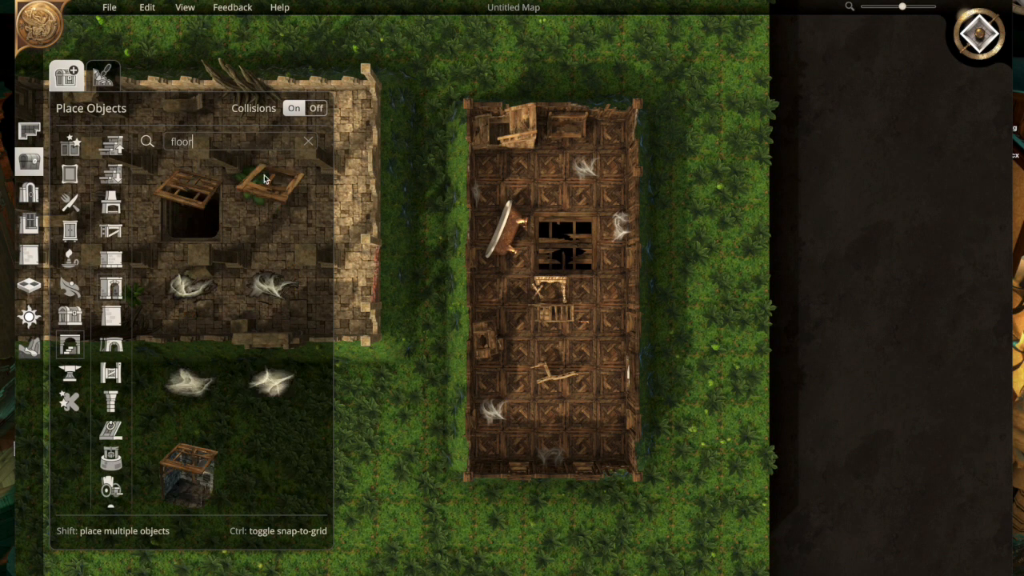
{"action": "left_click", "coordinate": [188, 472]}
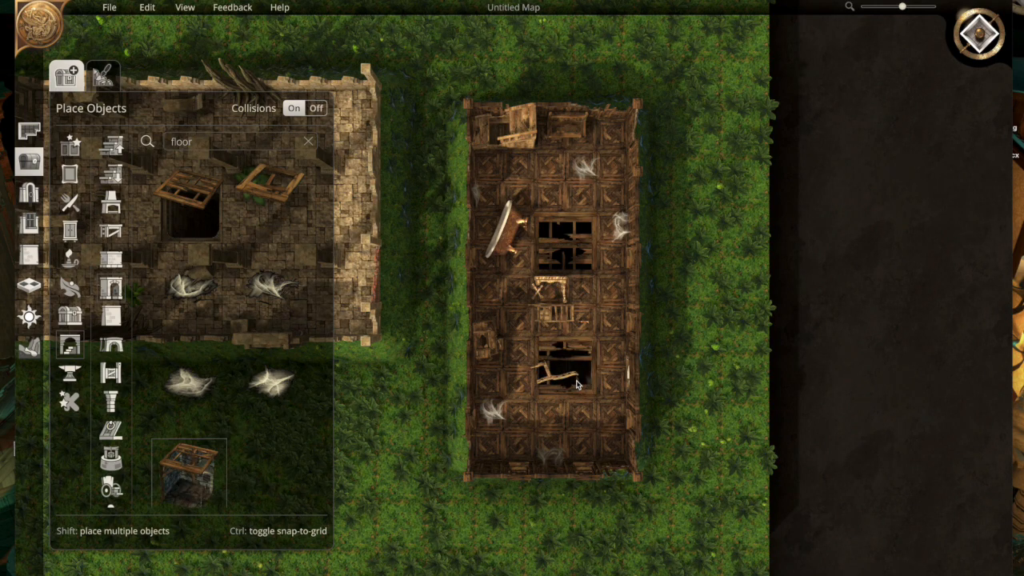
{"action": "left_click", "coordinate": [577, 413]}
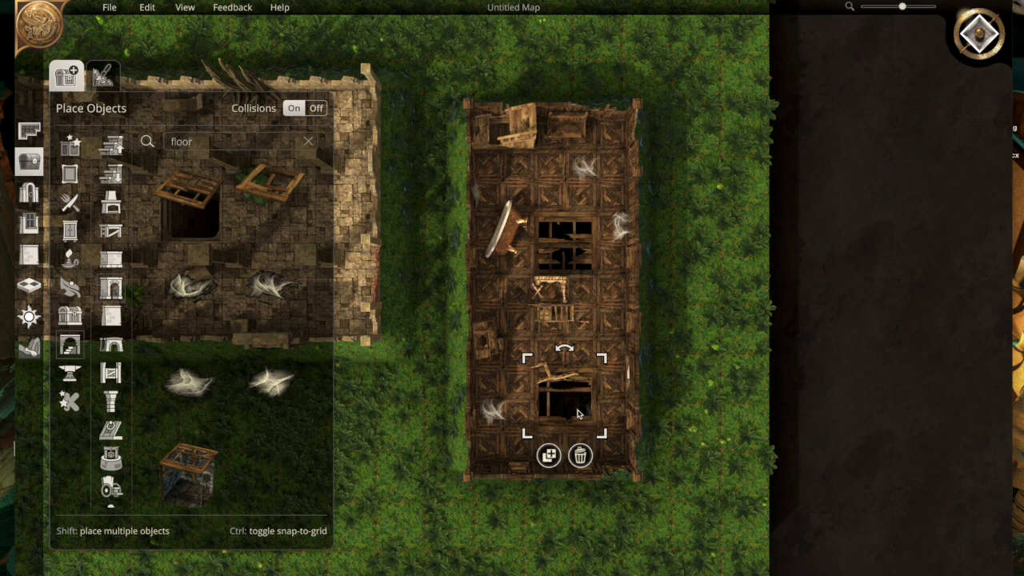
{"action": "left_click", "coordinate": [551, 384]}
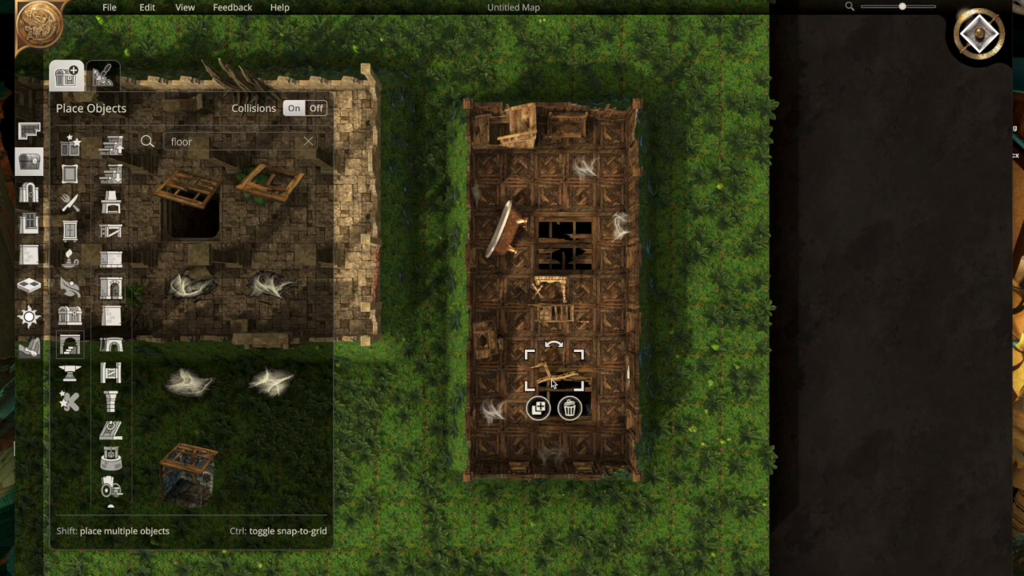
- Search the lighting objects for "lantern" and place the metal lantern inside the new floor pit, rotated so its light shines east
{"action": "scroll", "coordinate": [578, 392], "scroll_direction": "up", "scroll_amount": 3}
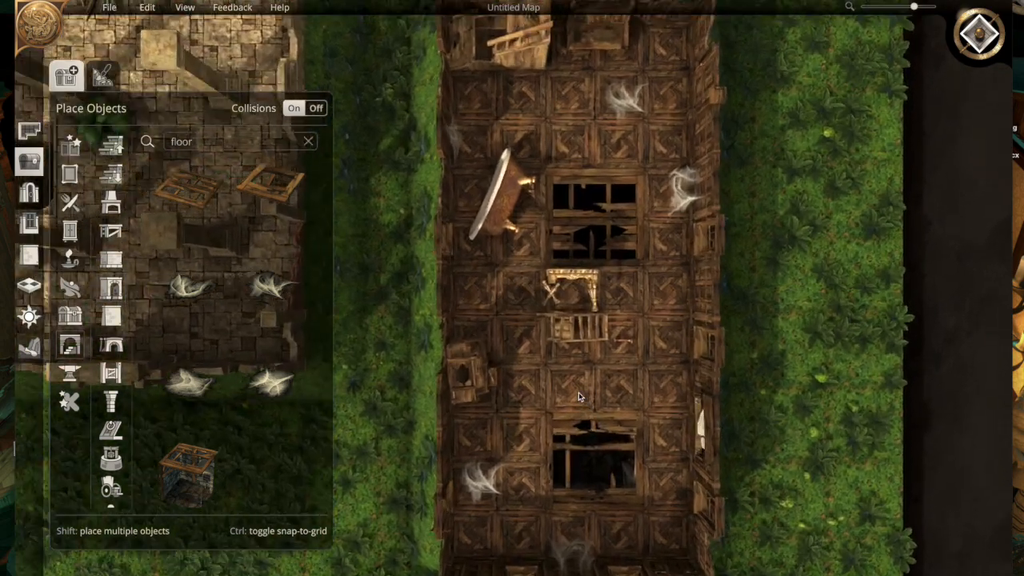
{"action": "scroll", "coordinate": [581, 397], "scroll_direction": "up", "scroll_amount": 3}
{"action": "key", "text": "s"}
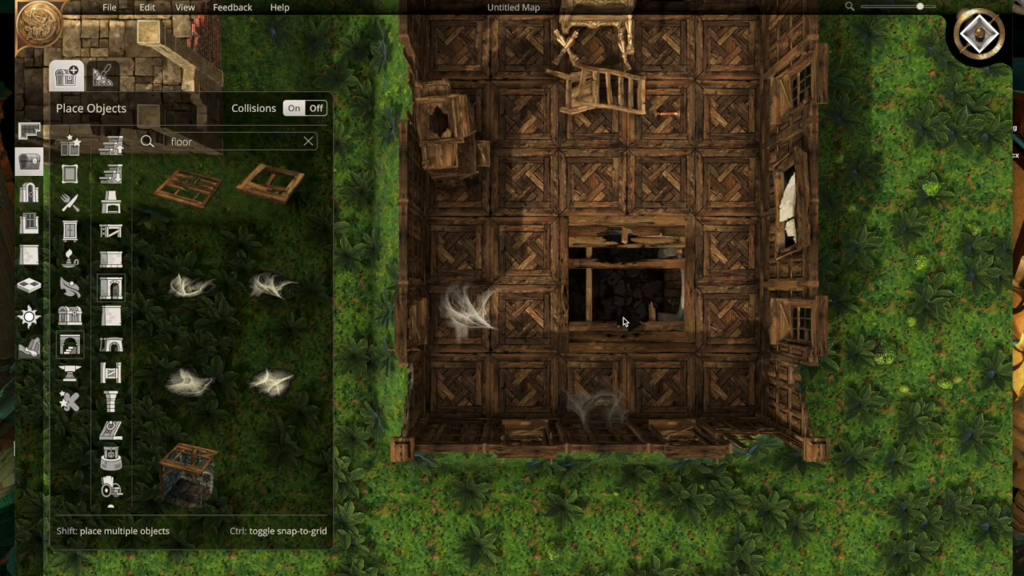
{"action": "scroll", "coordinate": [624, 322], "scroll_direction": "up", "scroll_amount": 3}
{"action": "key", "text": "d"}
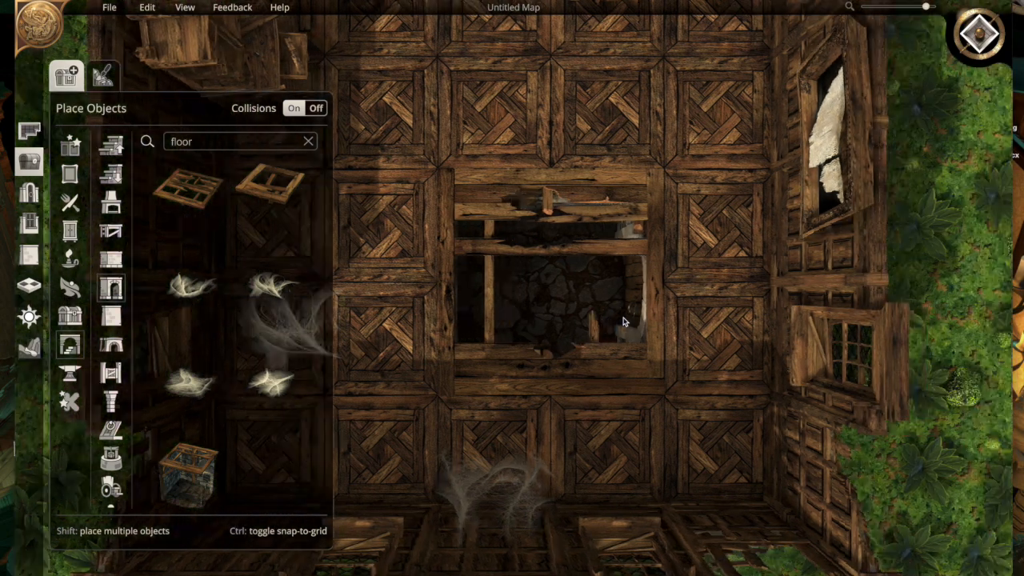
{"action": "key", "text": "a"}
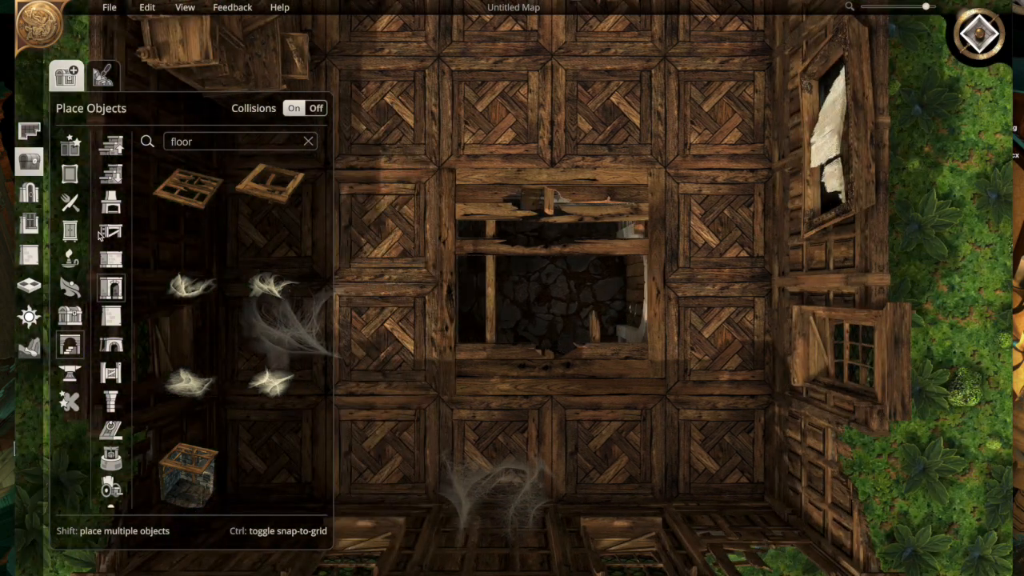
{"action": "left_click", "coordinate": [70, 257]}
{"action": "left_click", "coordinate": [200, 144]}
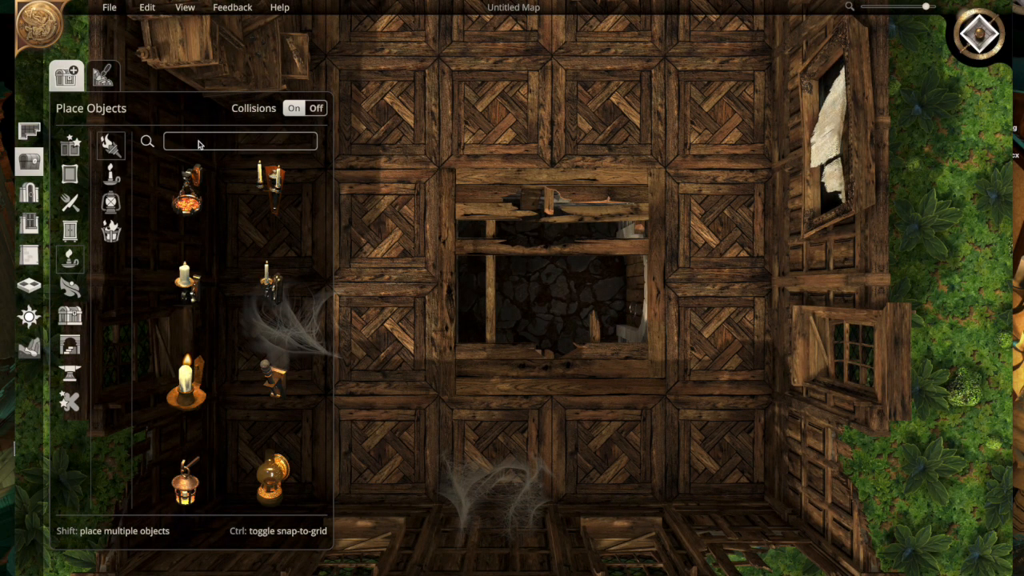
{"action": "type", "text": "lantern"}
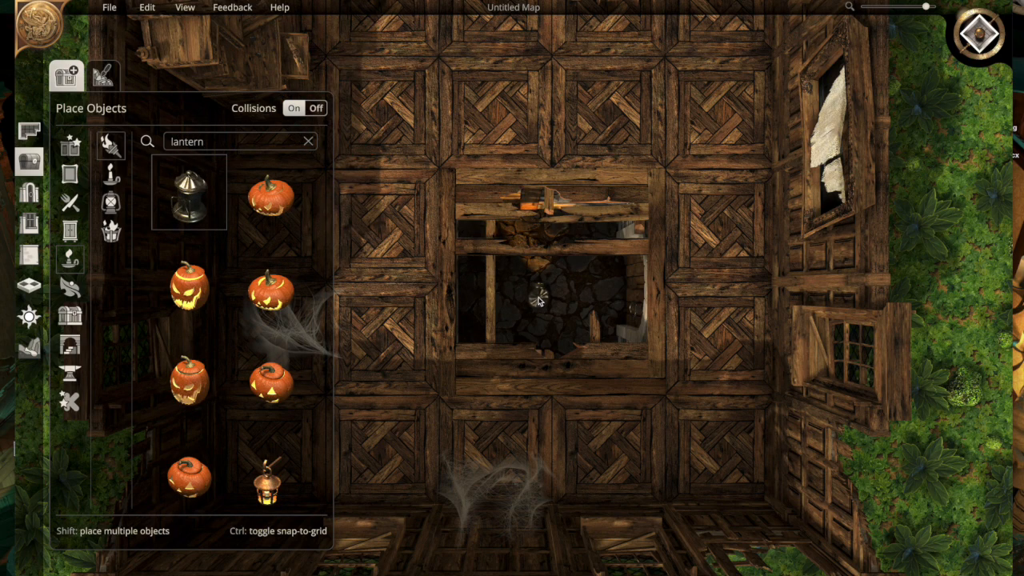
{"action": "type", "text": "r"}
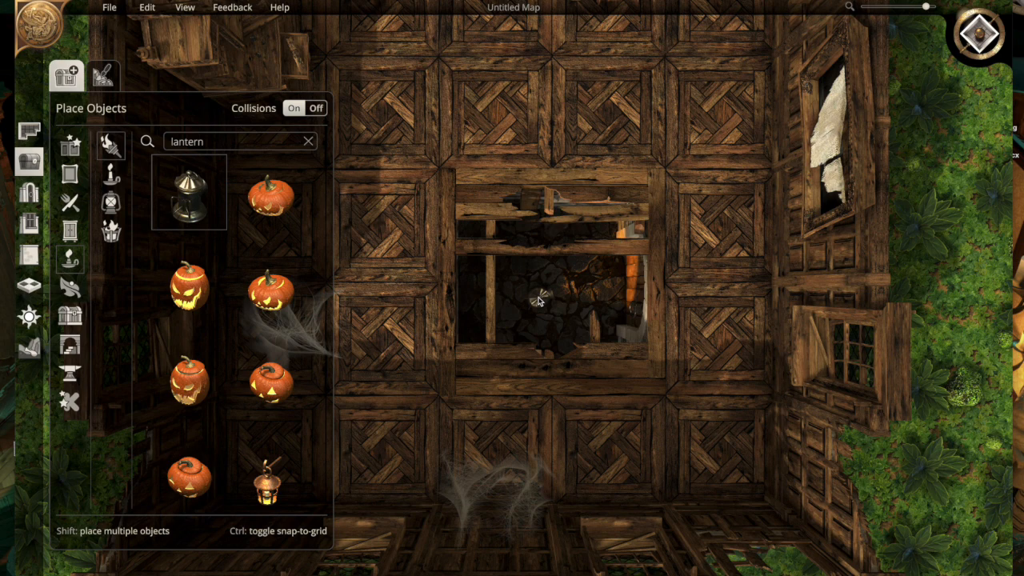
{"action": "left_click", "coordinate": [533, 300]}
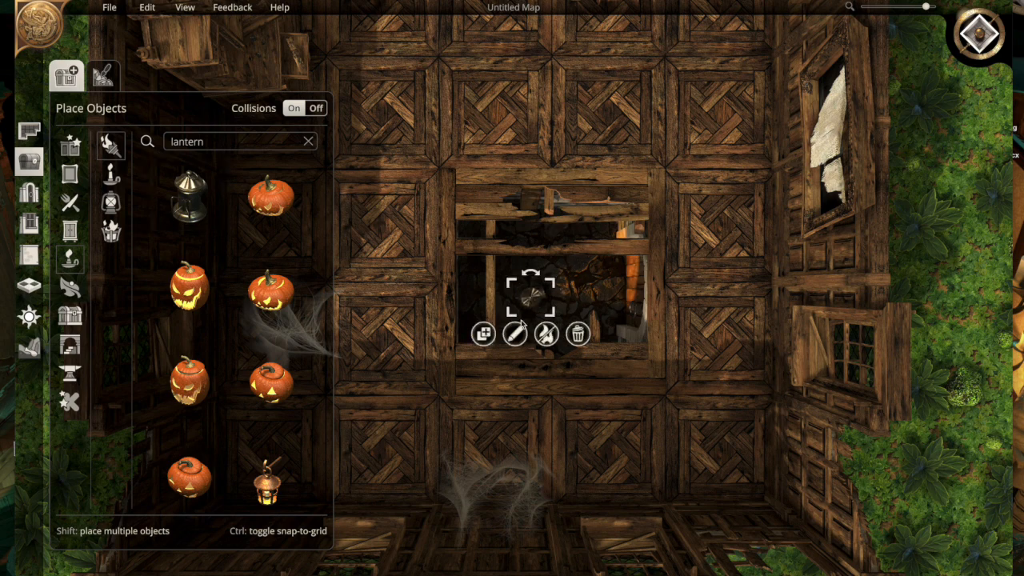
- Change the light colour of the lantern in the pit to cyan
{"action": "left_click", "coordinate": [515, 334]}
{"action": "left_click", "coordinate": [566, 374]}
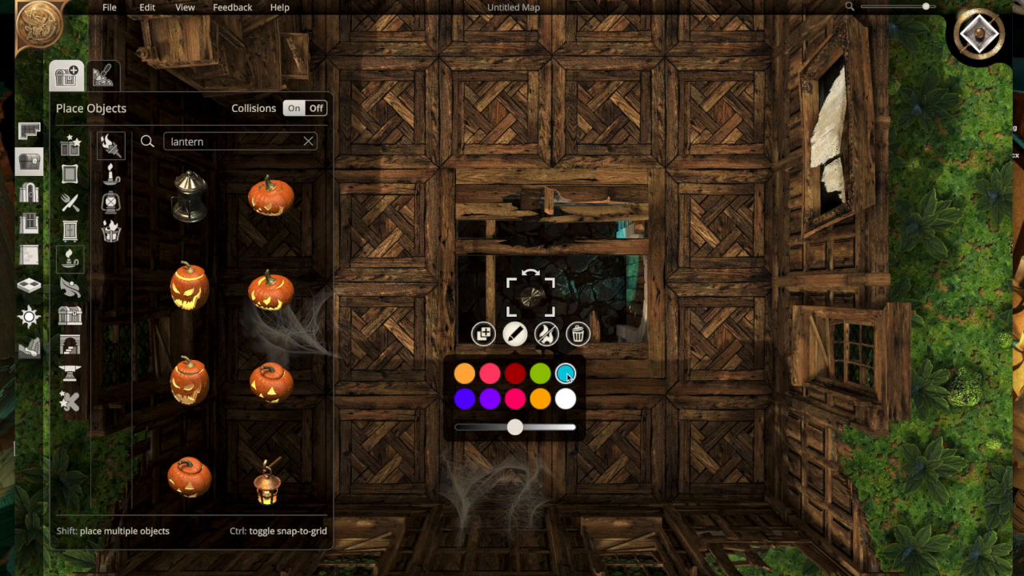
- Raise the pit lantern's light intensity almost to maximum and, with collisions off, move it under the floor boards at the pit's southern edge
{"action": "left_click_drag", "start_coordinate": [516, 428], "coordinate": [568, 428]}
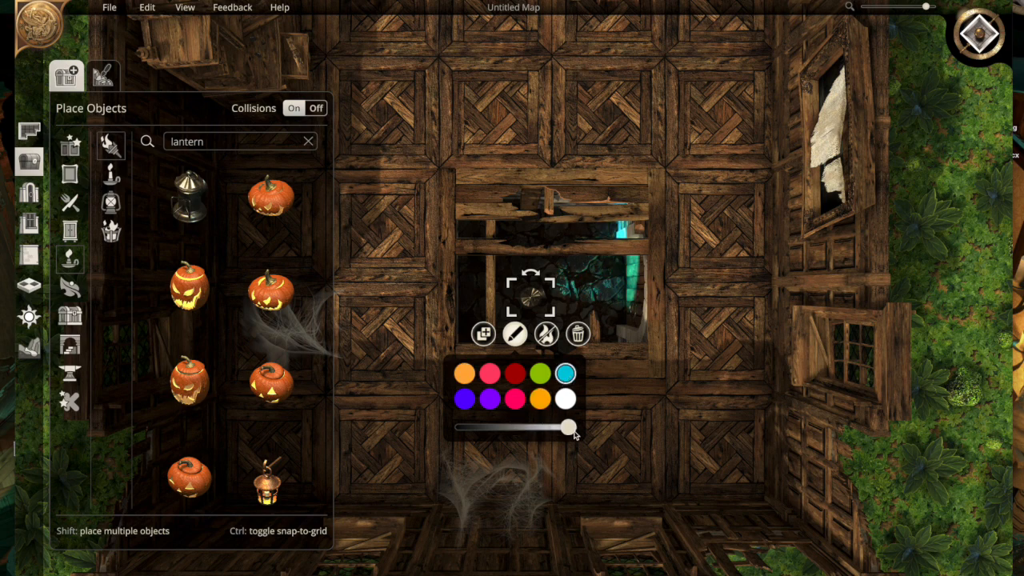
{"action": "left_click", "coordinate": [318, 110]}
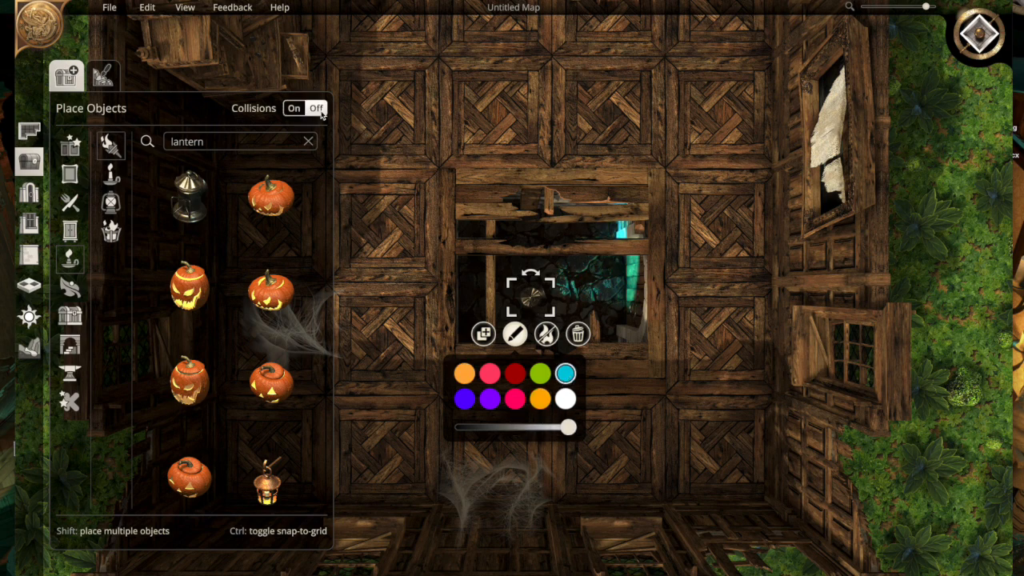
{"action": "left_click", "coordinate": [424, 300]}
{"action": "left_click", "coordinate": [528, 302]}
{"action": "left_click_drag", "start_coordinate": [528, 302], "coordinate": [551, 381]}
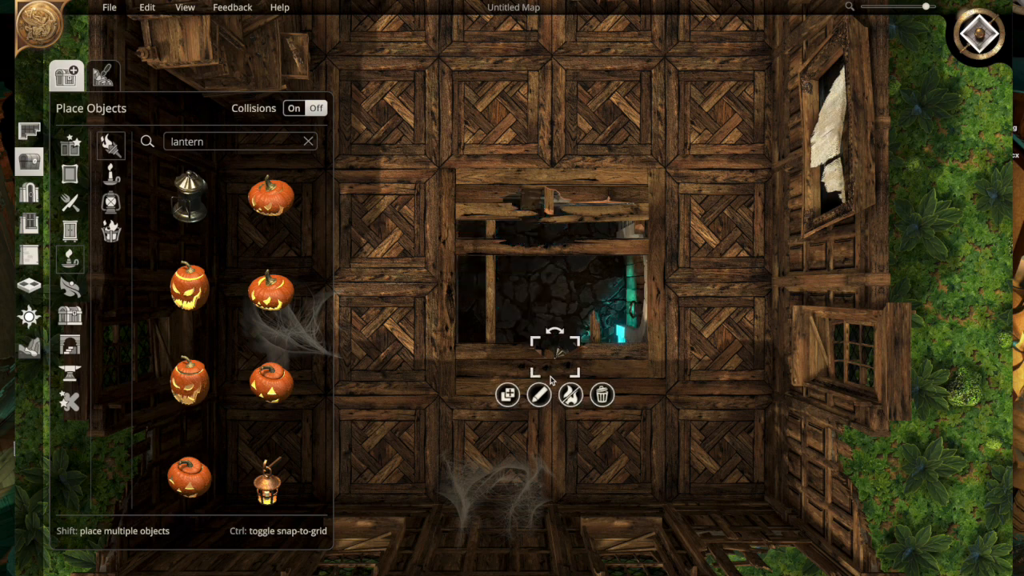
{"action": "left_click_drag", "start_coordinate": [558, 362], "coordinate": [551, 365]}
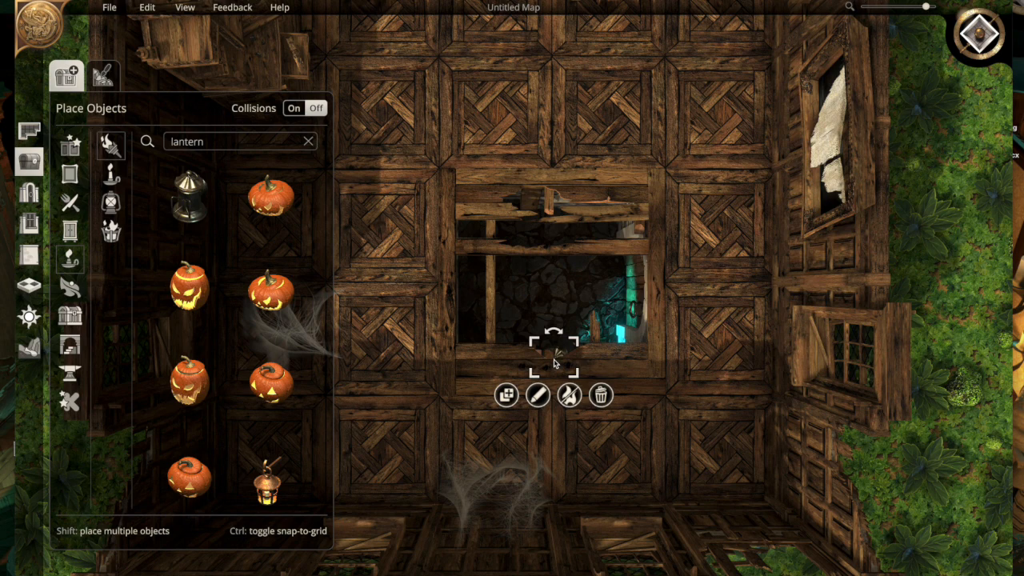
{"action": "left_click", "coordinate": [550, 298]}
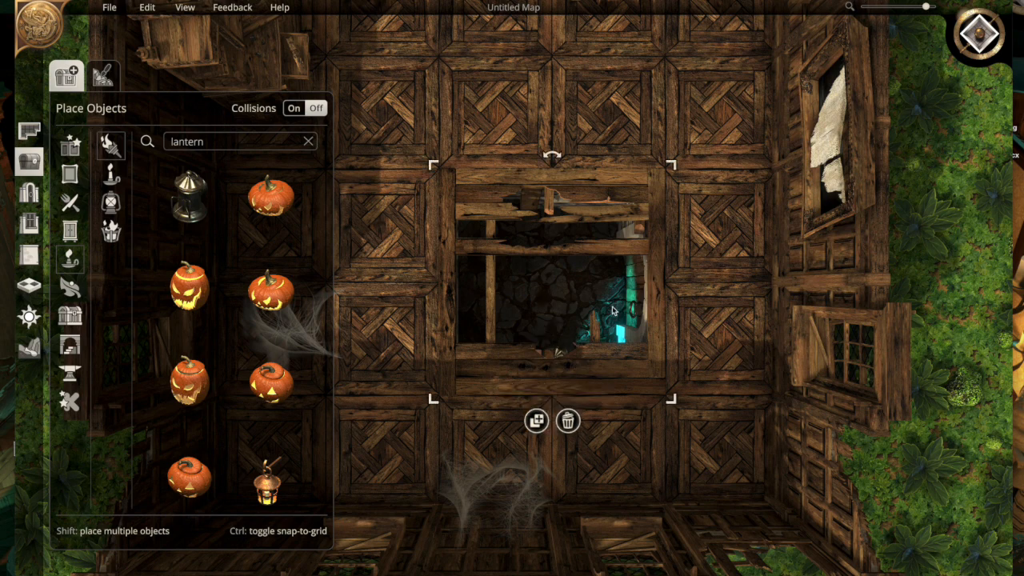
{"action": "left_click", "coordinate": [743, 298]}
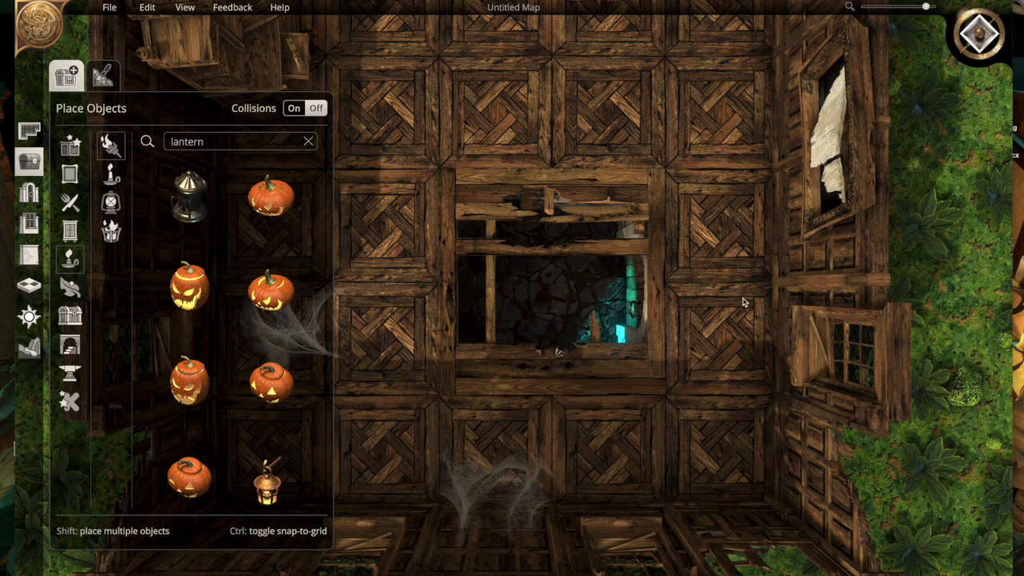
- Preview the mansion and the glowing pit under night lighting, and return the map to daylight
{"action": "scroll", "coordinate": [742, 302], "scroll_direction": "down", "scroll_amount": 3}
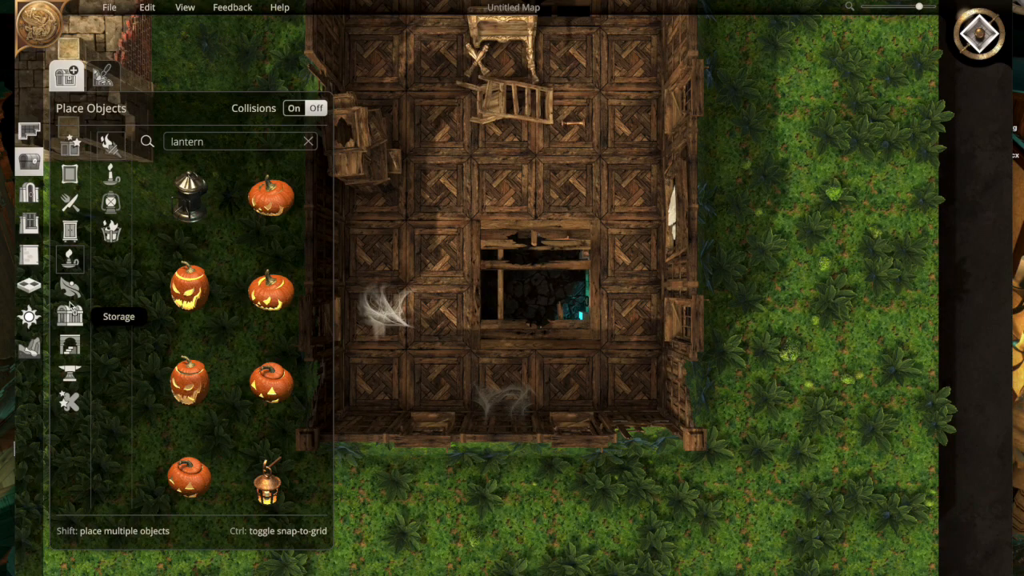
{"action": "left_click", "coordinate": [29, 317]}
{"action": "left_click", "coordinate": [134, 344]}
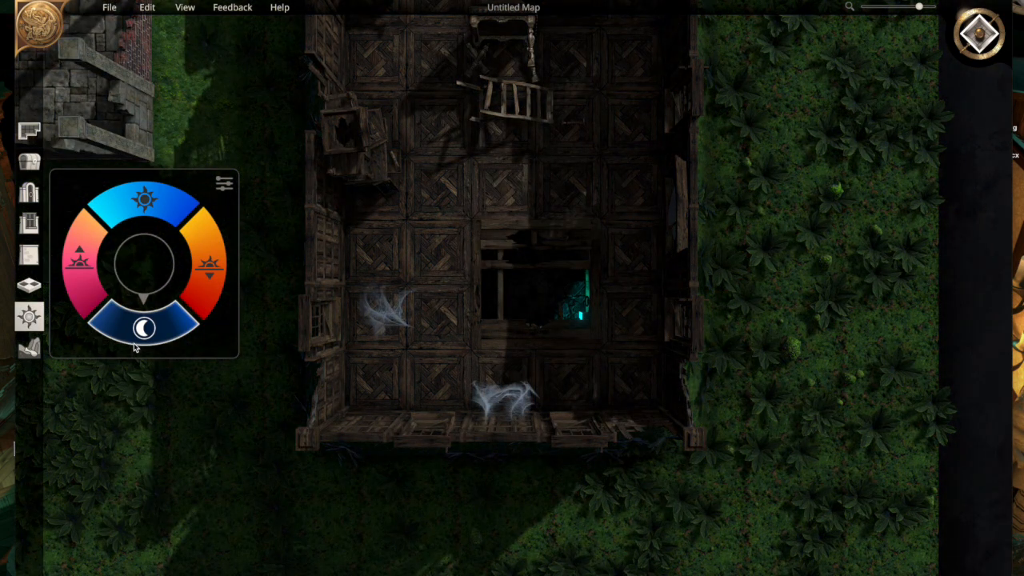
{"action": "left_click", "coordinate": [152, 207]}
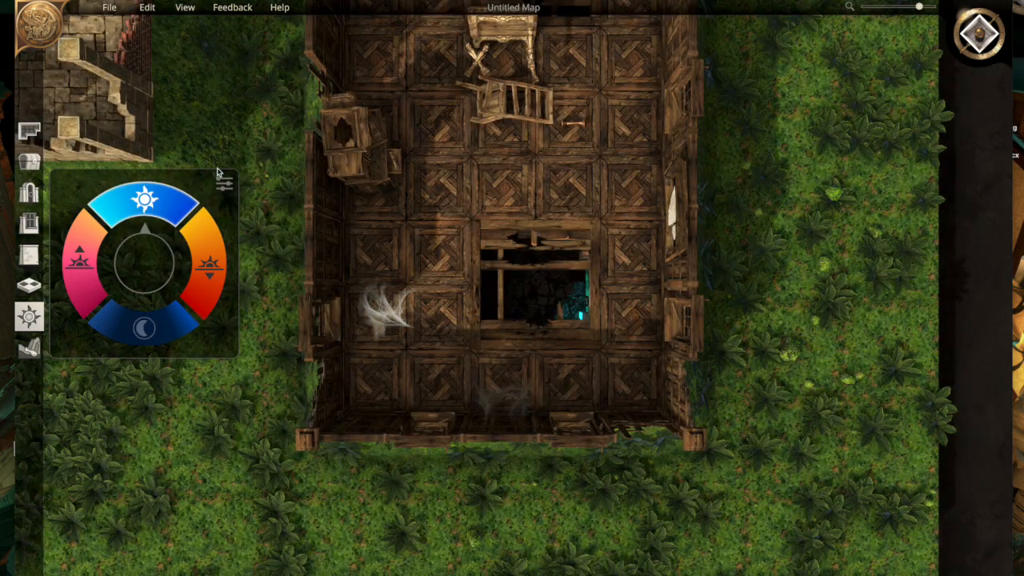
- Search the objects for "table" and place the octagonal table with papers east of the broken gilded table in the mansion
{"action": "left_click", "coordinate": [29, 163]}
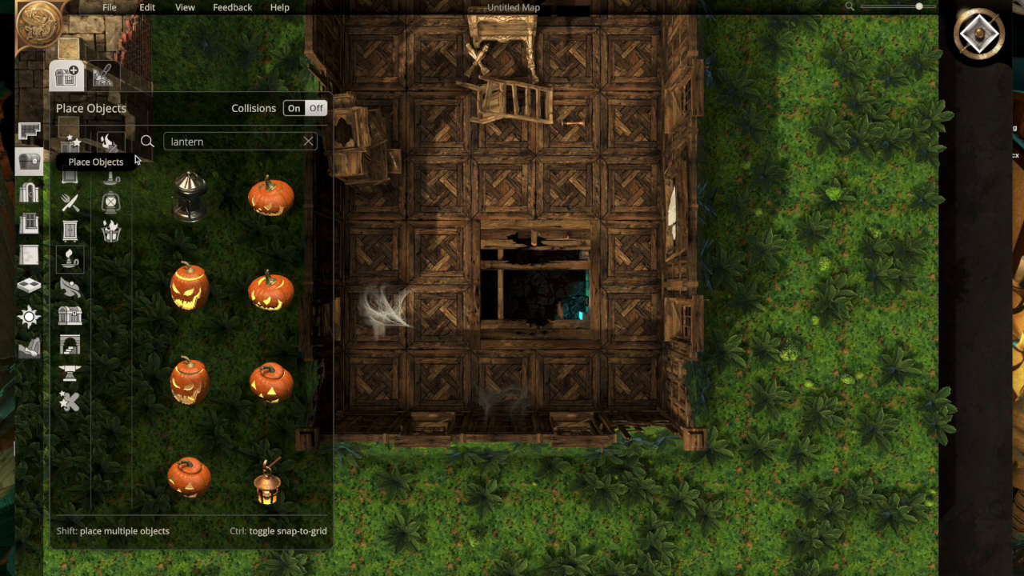
{"action": "double_click", "coordinate": [188, 140]}
{"action": "type", "text": "ysn"}
{"action": "key", "text": "BackSpace"}
{"action": "key", "text": "BackSpace"}
{"action": "key", "text": "BackSpace"}
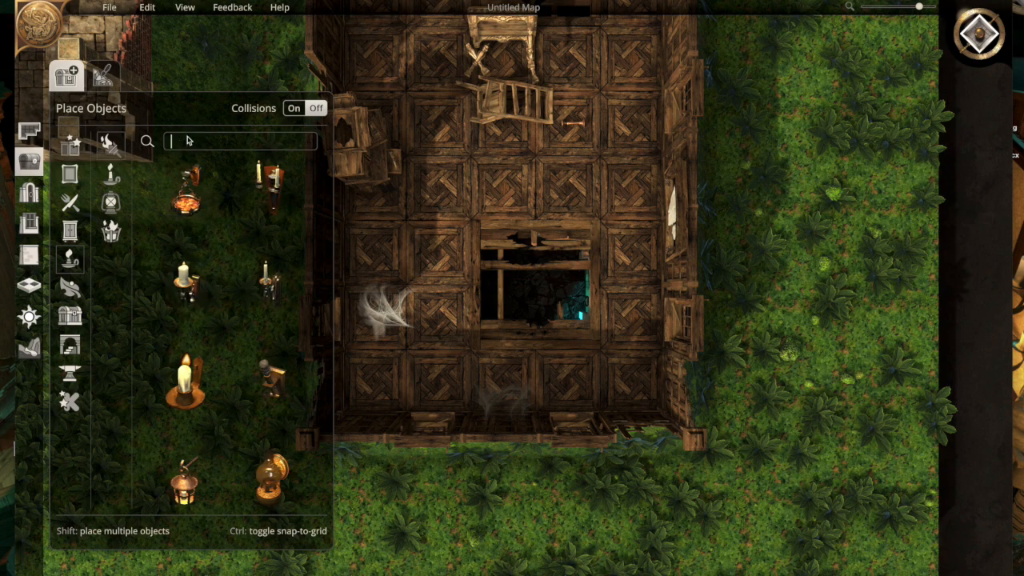
{"action": "type", "text": "table"}
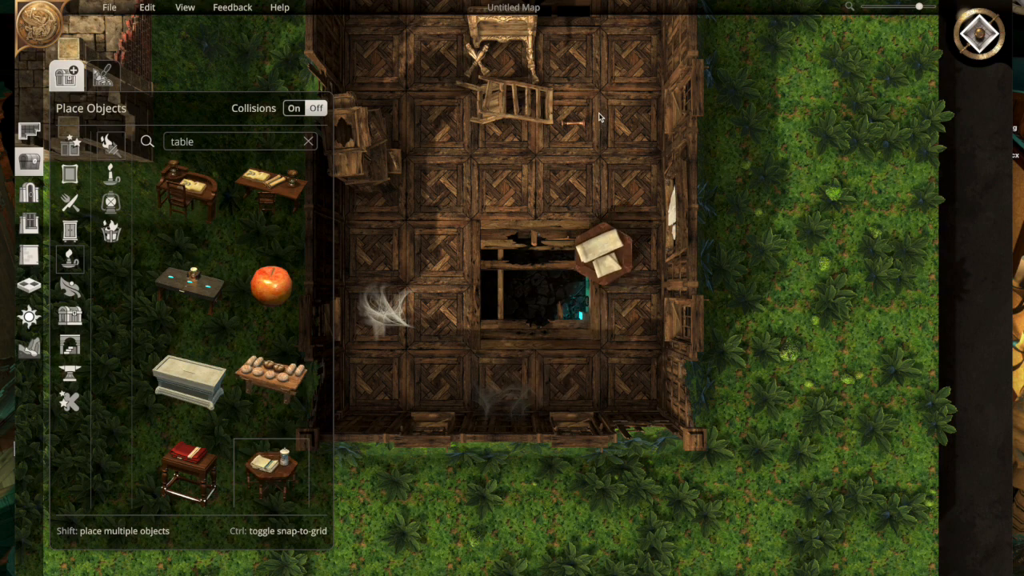
{"action": "left_click", "coordinate": [606, 76]}
{"action": "left_click", "coordinate": [590, 164]}
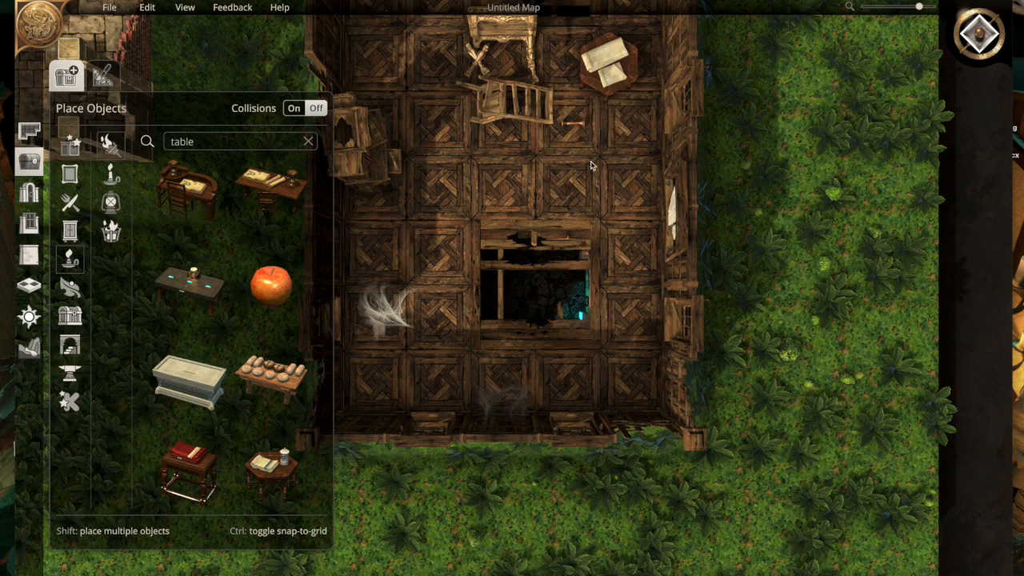
- Move the larger paper off the octagonal table to the mansion's northeast corner and delete it
{"action": "key", "text": "w"}
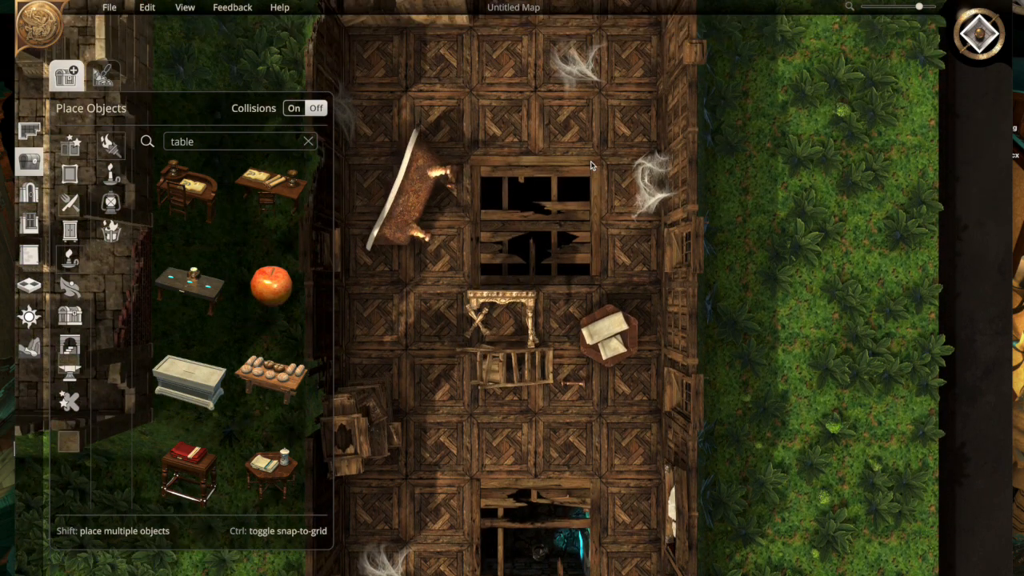
{"action": "key", "text": "w"}
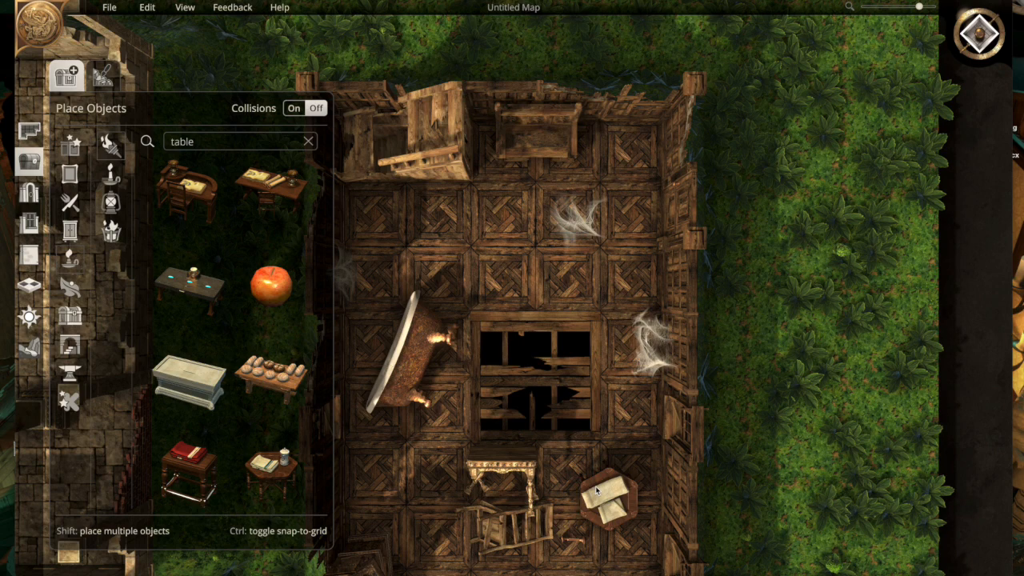
{"action": "left_click_drag", "start_coordinate": [596, 491], "coordinate": [604, 141]}
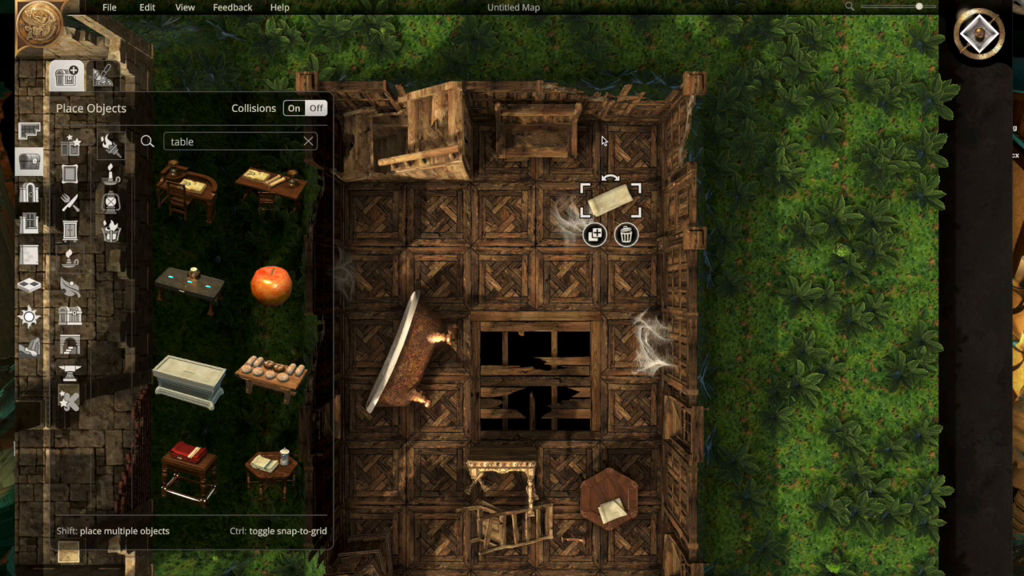
{"action": "left_click_drag", "start_coordinate": [606, 208], "coordinate": [613, 170]}
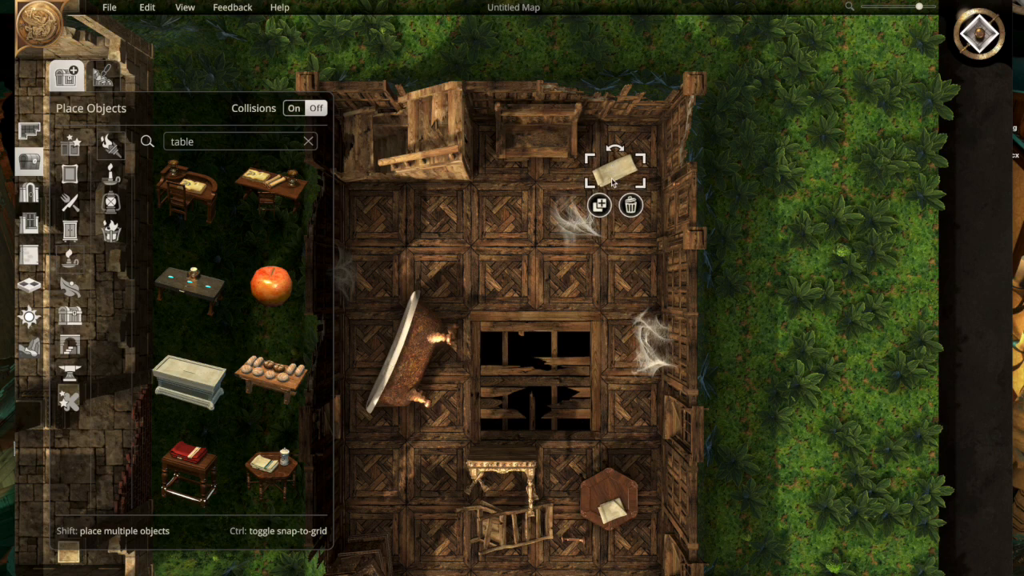
{"action": "left_click", "coordinate": [624, 250]}
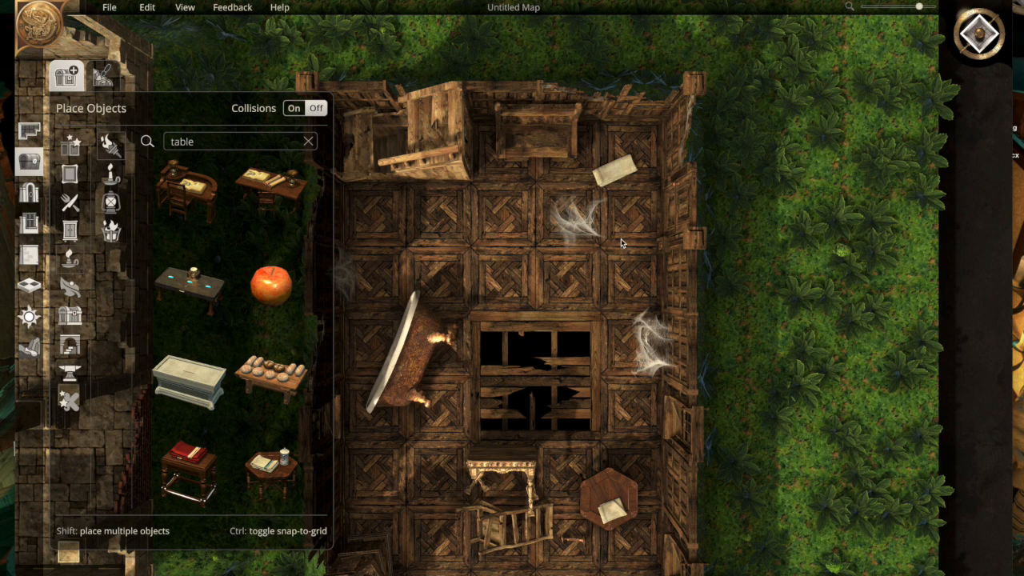
{"action": "left_click", "coordinate": [616, 178]}
{"action": "left_click", "coordinate": [631, 205]}
- Move the octagonal table to the mansion's northeast area, over the floor cobweb
{"action": "left_click_drag", "start_coordinate": [598, 493], "coordinate": [603, 179]}
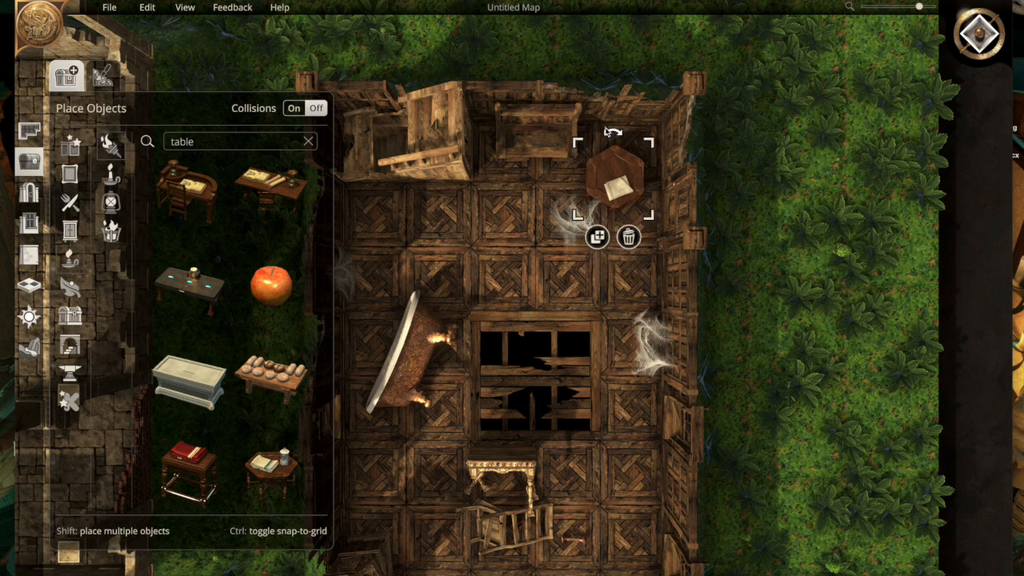
{"action": "left_click_drag", "start_coordinate": [611, 140], "coordinate": [570, 183]}
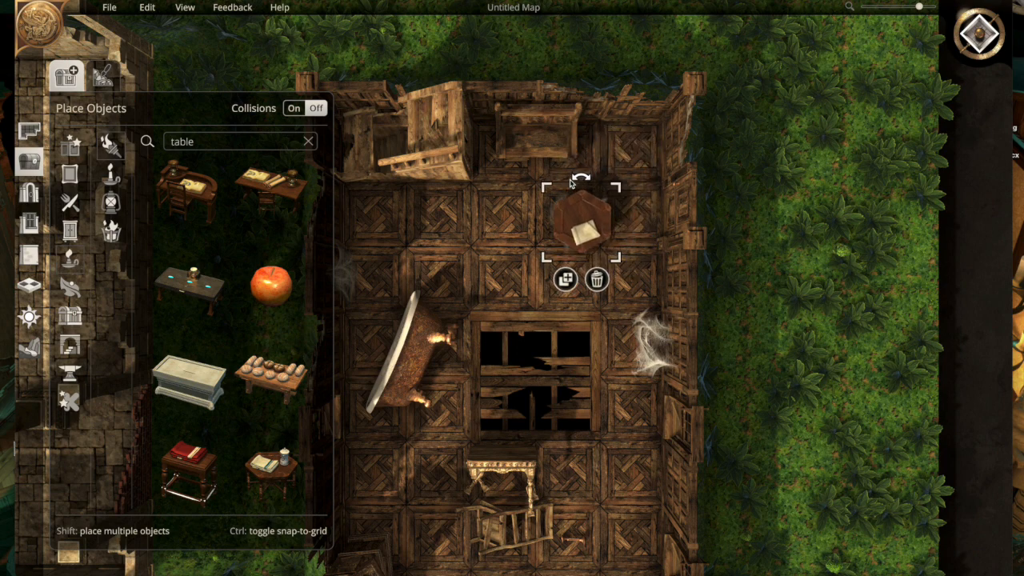
{"action": "left_click", "coordinate": [633, 288]}
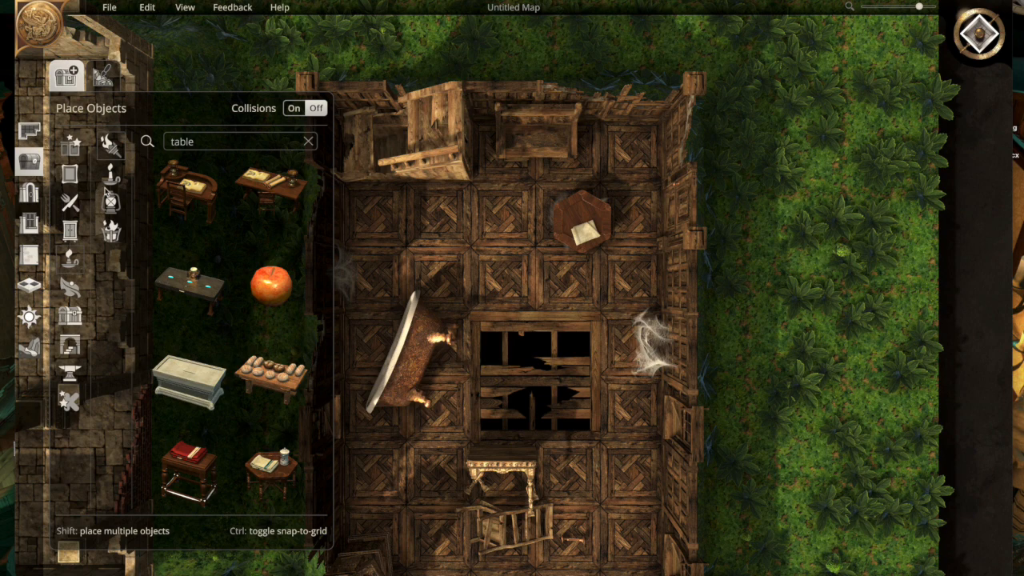
- Place a metal lantern at the octagonal table's north edge, and shift the table southwest so the lantern stands clear on the cobweb
{"action": "left_click", "coordinate": [109, 198]}
{"action": "left_click", "coordinate": [189, 196]}
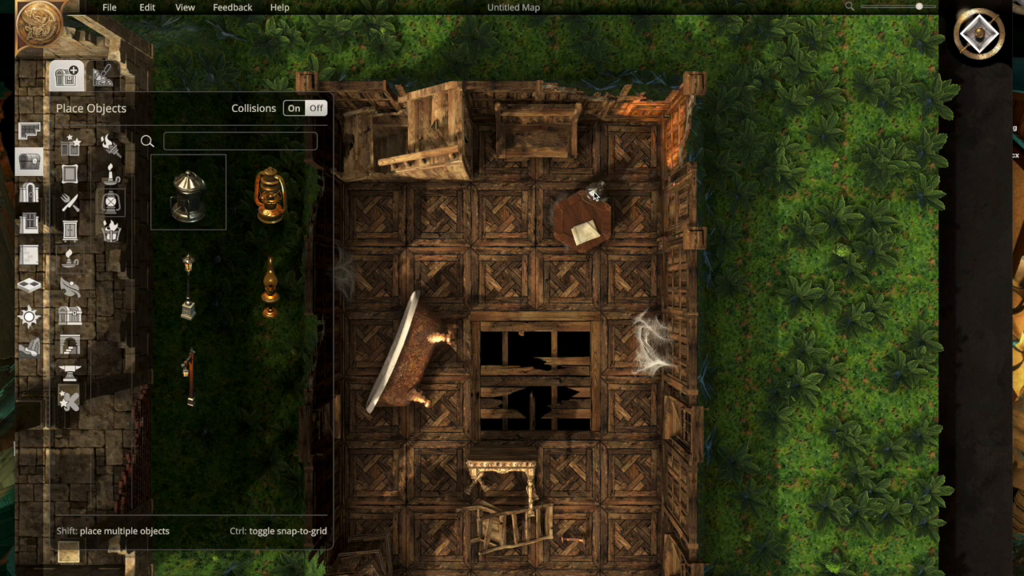
{"action": "left_click", "coordinate": [594, 192]}
{"action": "left_click", "coordinate": [544, 238]}
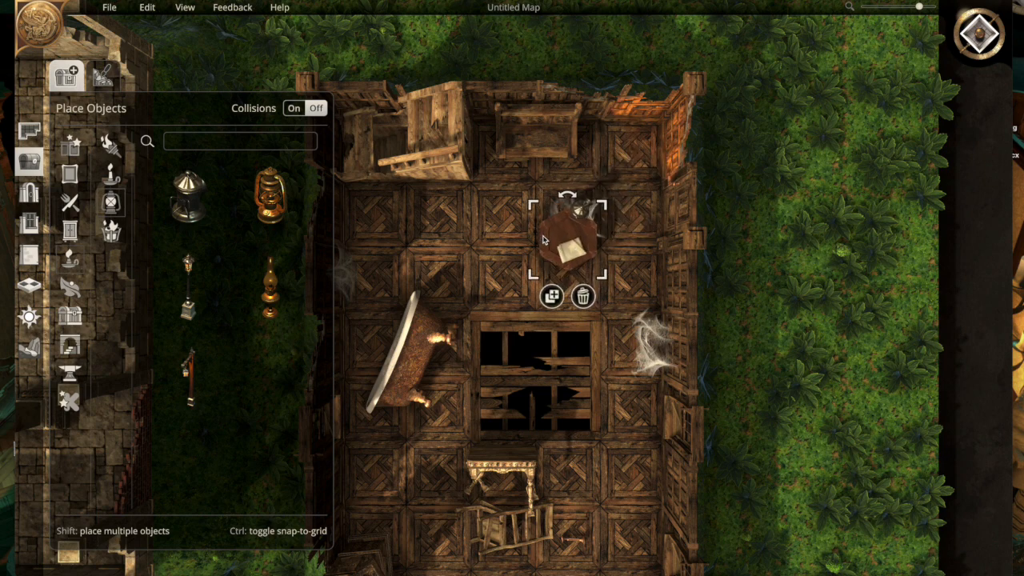
{"action": "left_click", "coordinate": [576, 219]}
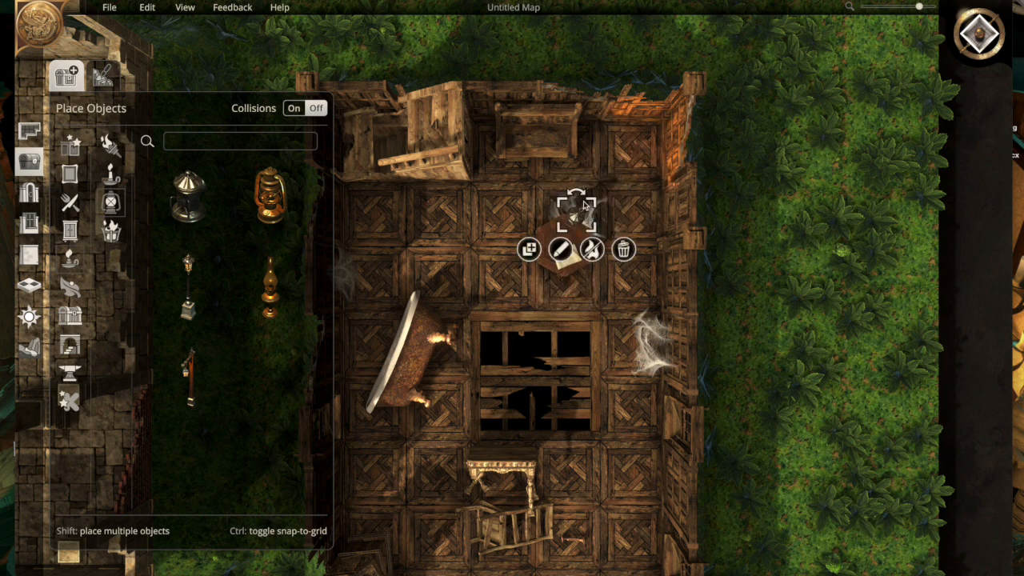
{"action": "left_click", "coordinate": [626, 278]}
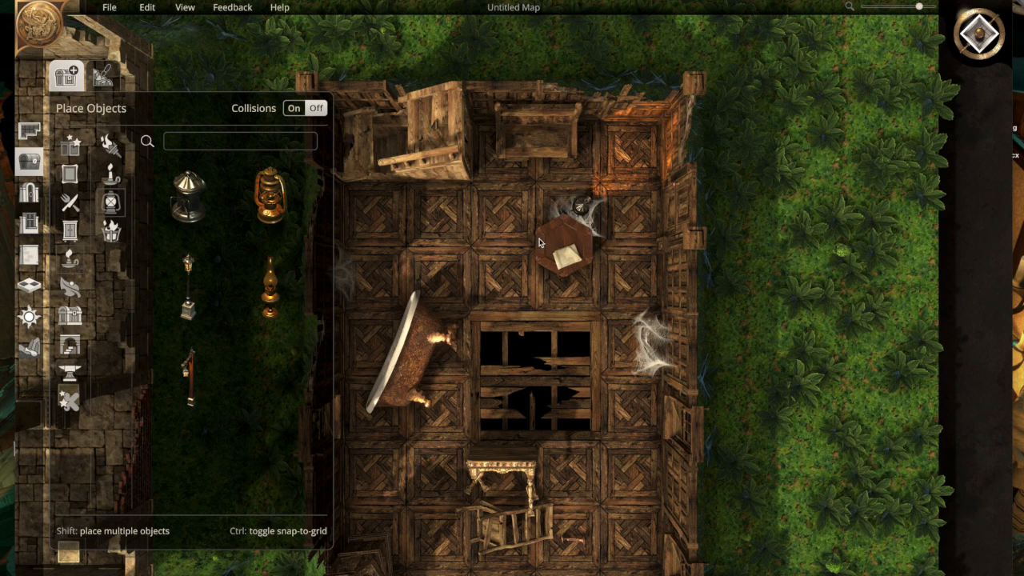
- Try covering the lantern with the octagonal table, and undo the table's move
{"action": "left_click_drag", "start_coordinate": [539, 242], "coordinate": [568, 198]}
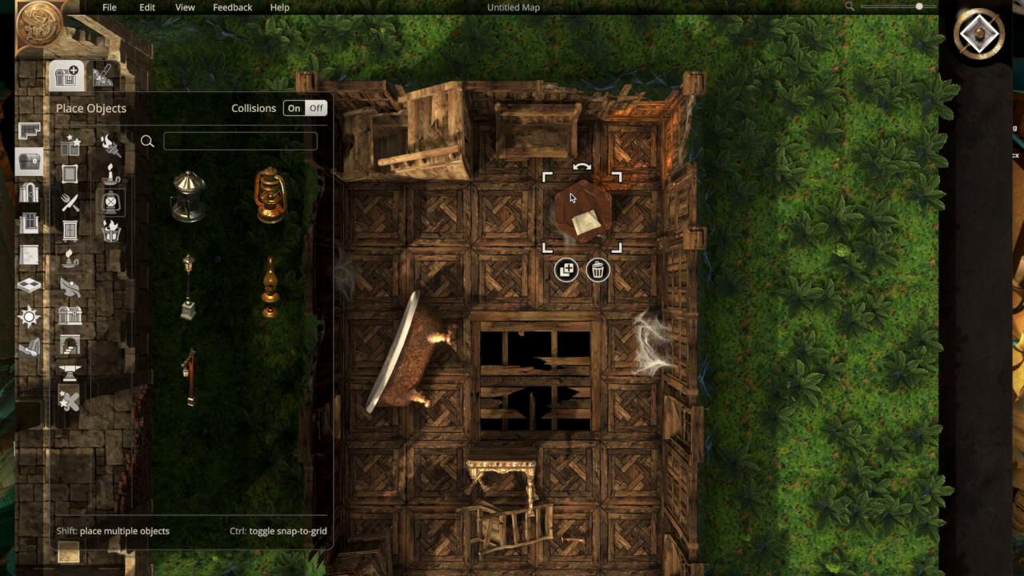
{"action": "left_click", "coordinate": [638, 232]}
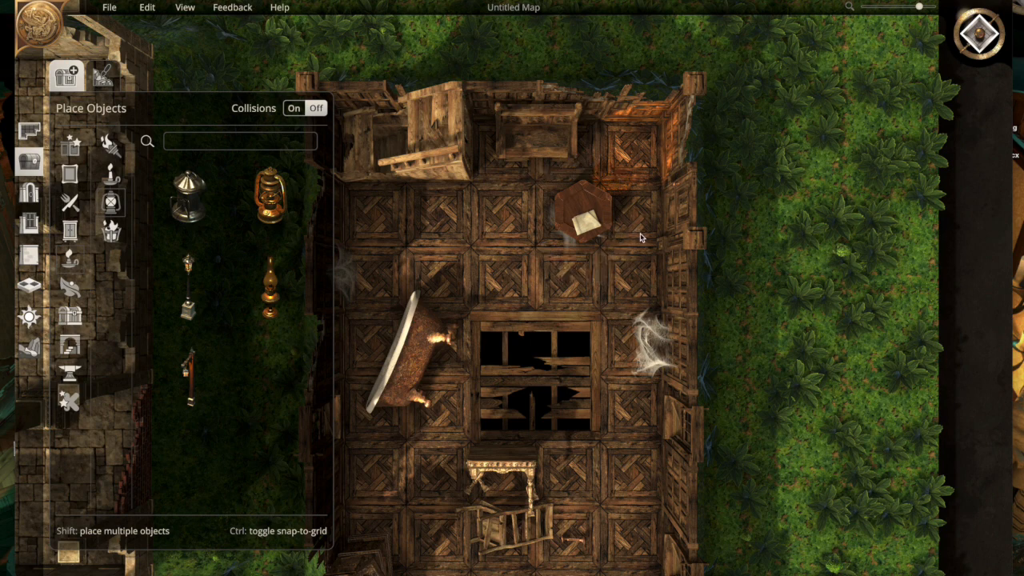
{"action": "left_click", "coordinate": [596, 215]}
{"action": "key", "text": "ctrl+z"}
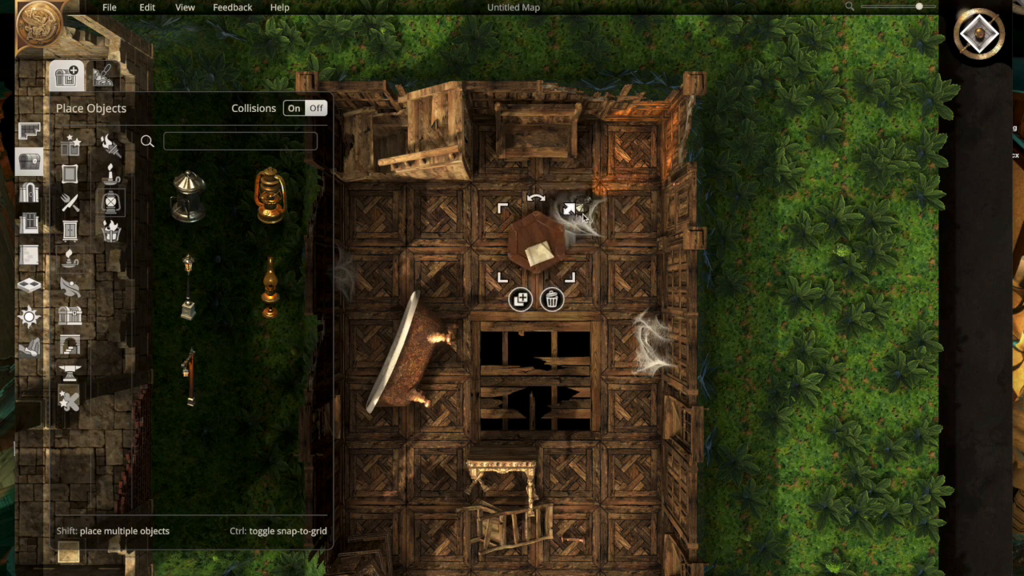
- Give the lantern beside the table a cyan light at nearly full intensity, and move the octagonal table over it to hide it
{"action": "left_click", "coordinate": [587, 211]}
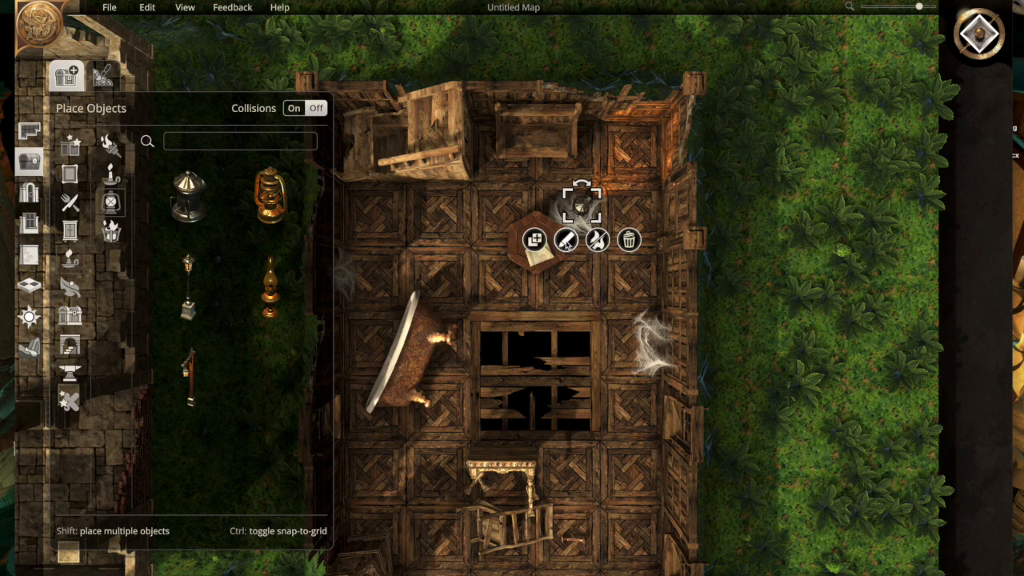
{"action": "left_click", "coordinate": [565, 240]}
{"action": "left_click", "coordinate": [616, 279]}
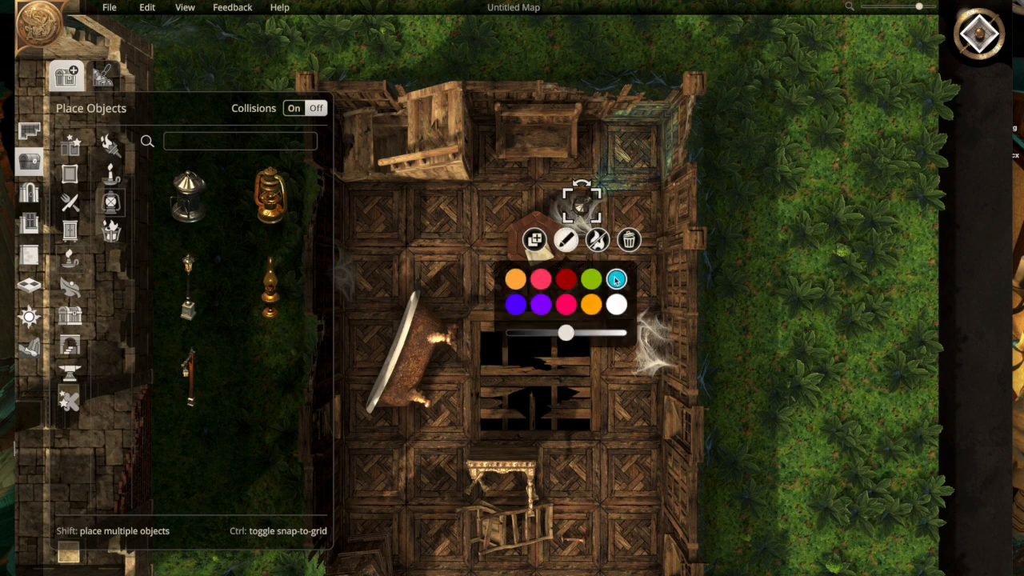
{"action": "left_click_drag", "start_coordinate": [567, 332], "coordinate": [615, 336]}
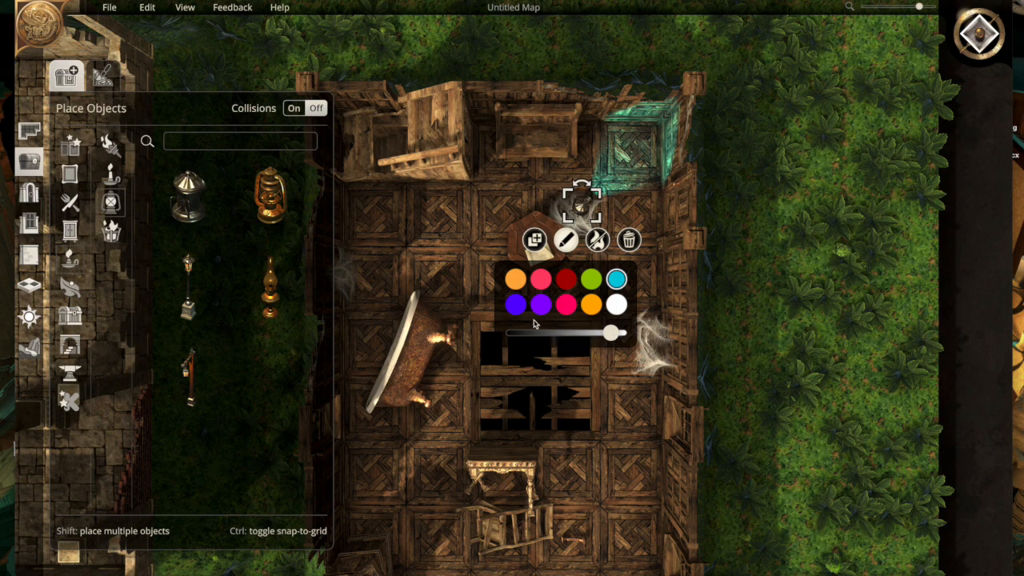
{"action": "left_click", "coordinate": [484, 244]}
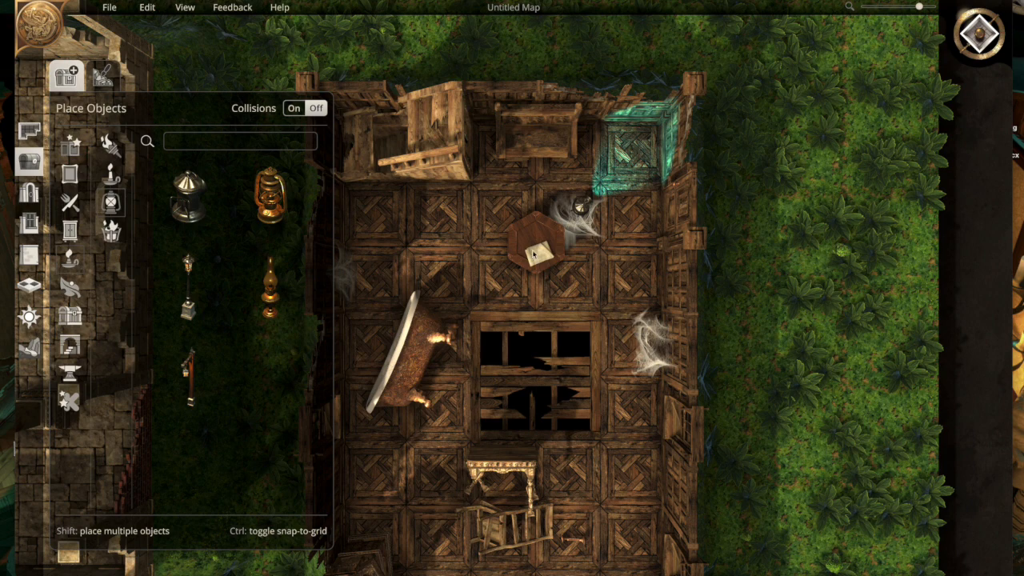
{"action": "left_click_drag", "start_coordinate": [533, 238], "coordinate": [570, 207]}
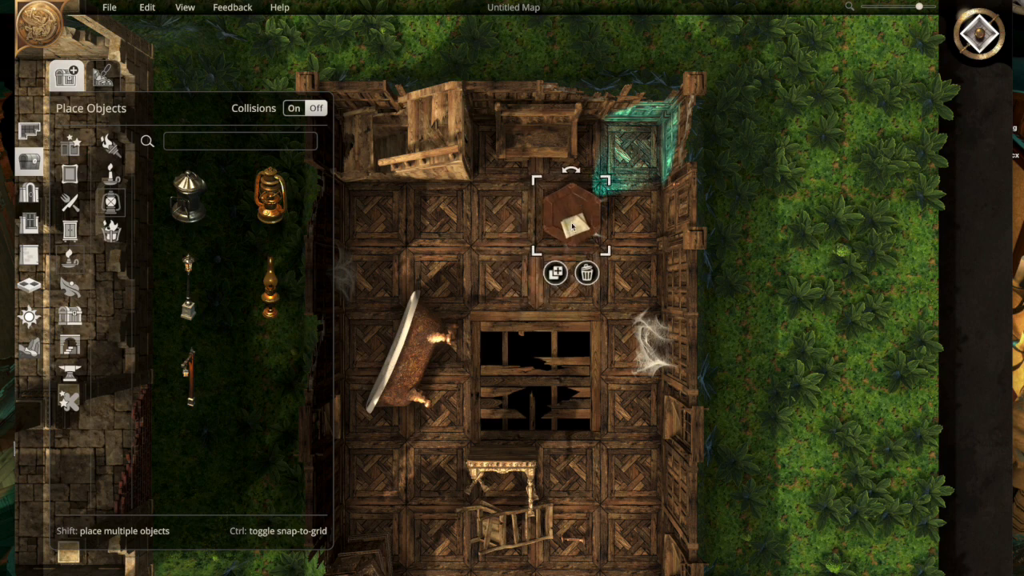
{"action": "left_click", "coordinate": [788, 298]}
- Search the objects for "window", and find a paned window among the wooden window models
{"action": "left_click", "coordinate": [177, 141]}
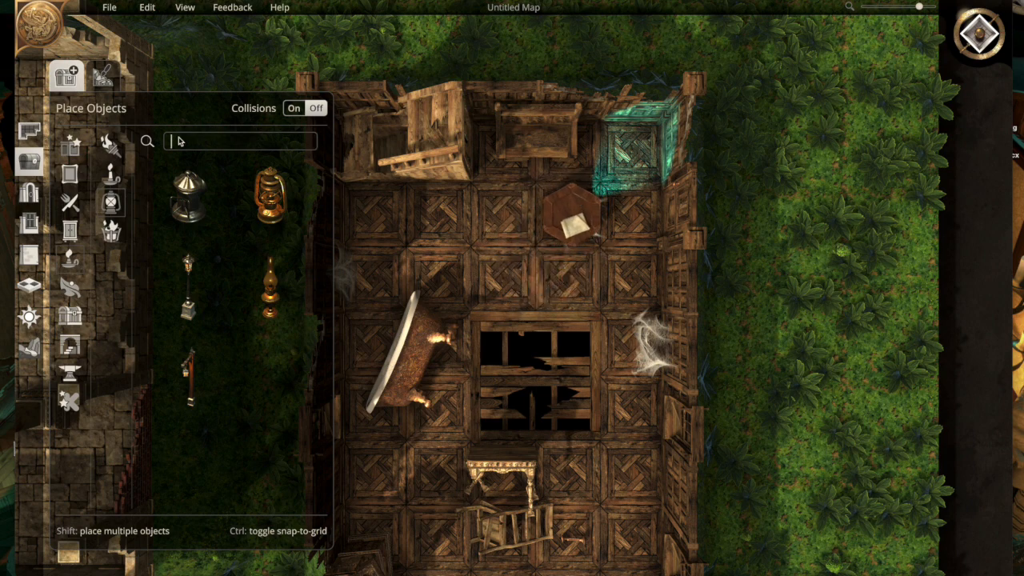
{"action": "type", "text": "window"}
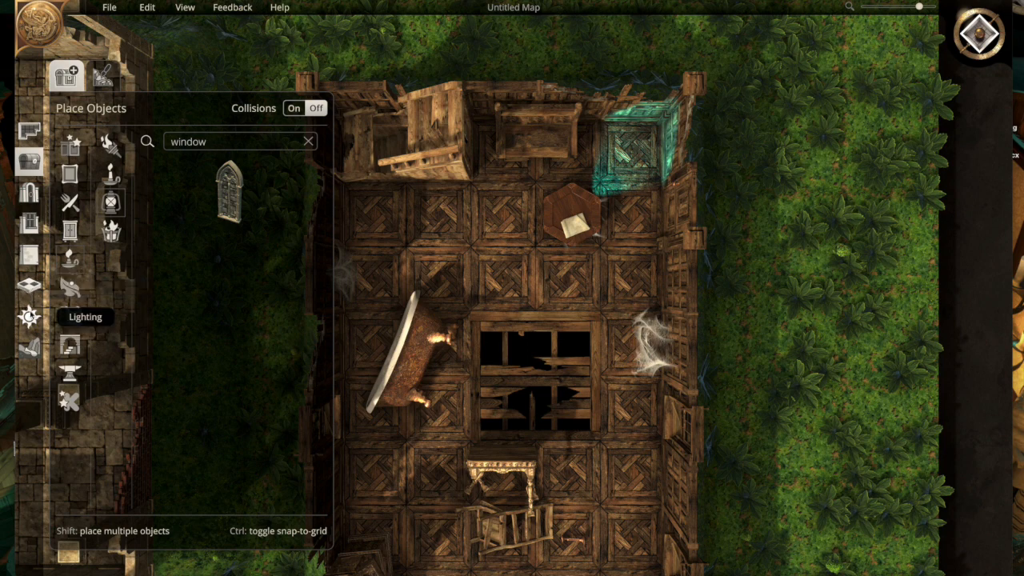
{"action": "left_click", "coordinate": [30, 225]}
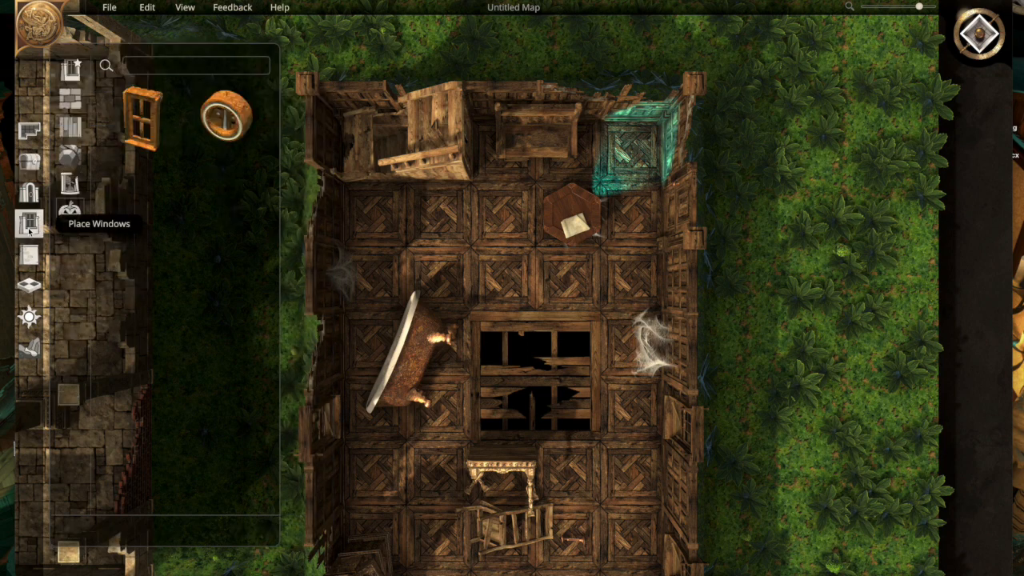
{"action": "left_click", "coordinate": [74, 129]}
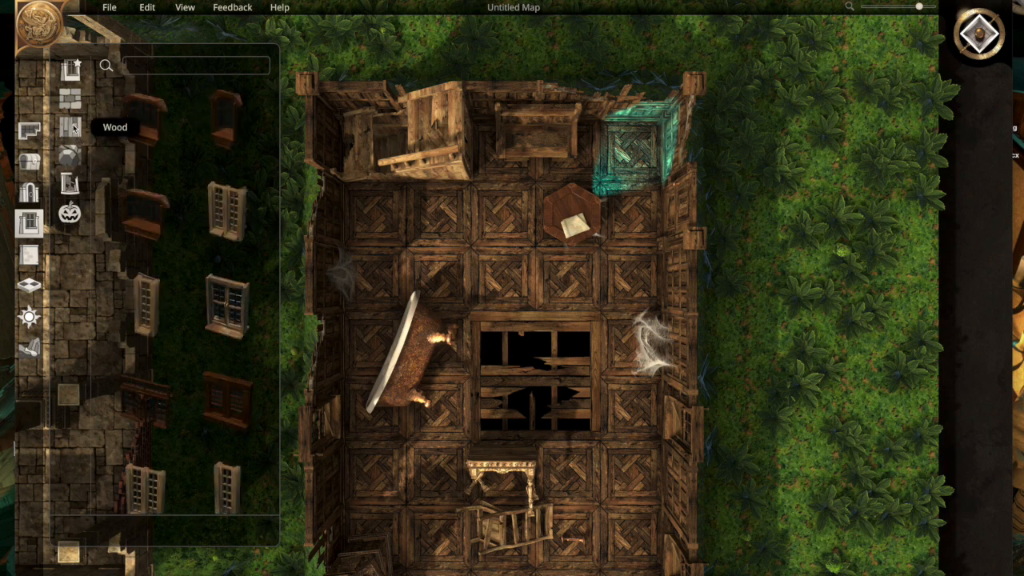
{"action": "left_click", "coordinate": [224, 302]}
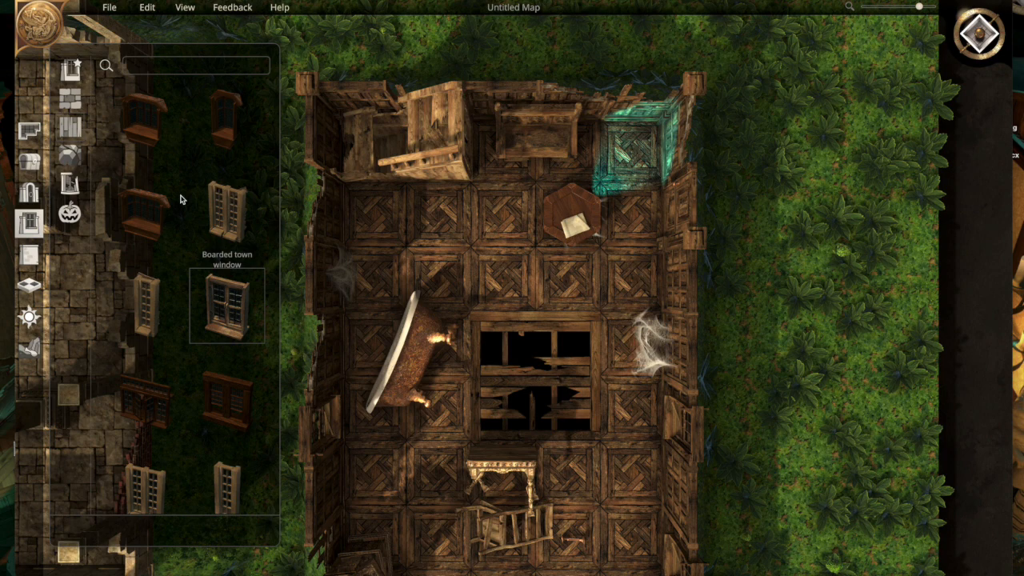
- Replace all walls of the mansion room with the intact brick wall with a pale stone cap
{"action": "left_click", "coordinate": [40, 254]}
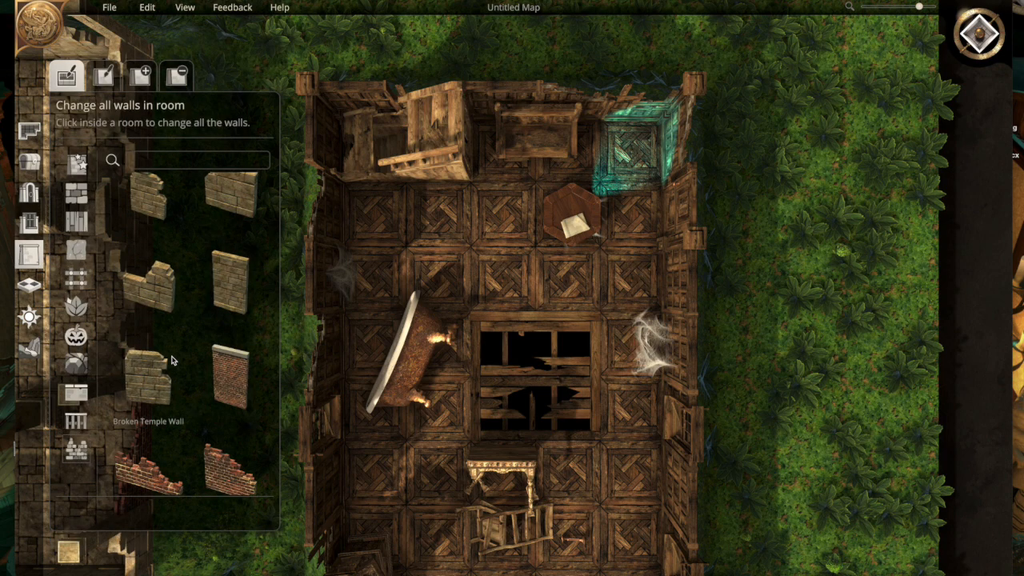
{"action": "left_click", "coordinate": [230, 376]}
{"action": "left_click", "coordinate": [604, 152]}
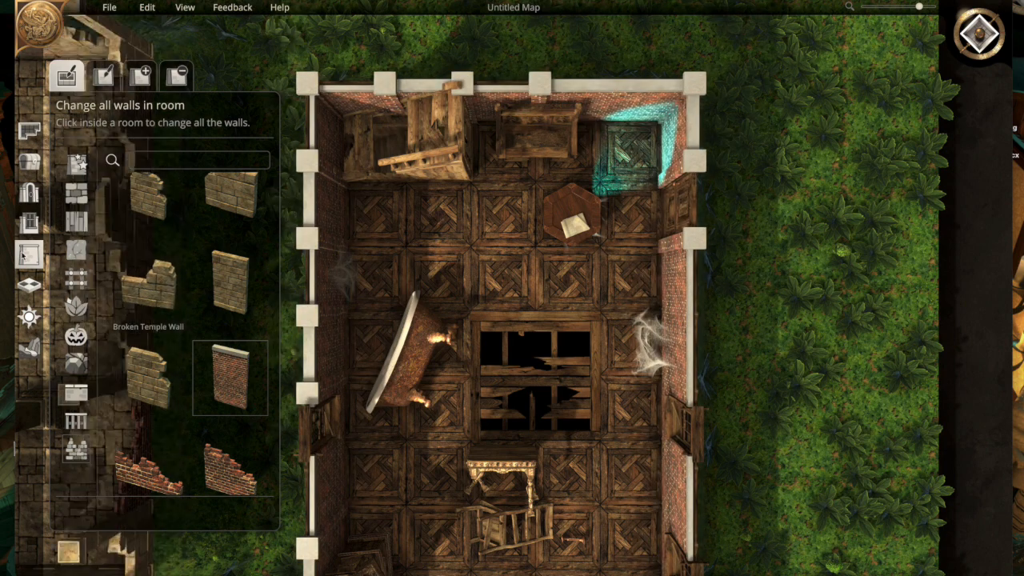
- Place light wooden paned windows in the mansion's north and east walls at its northeast corner
{"action": "left_click", "coordinate": [29, 286]}
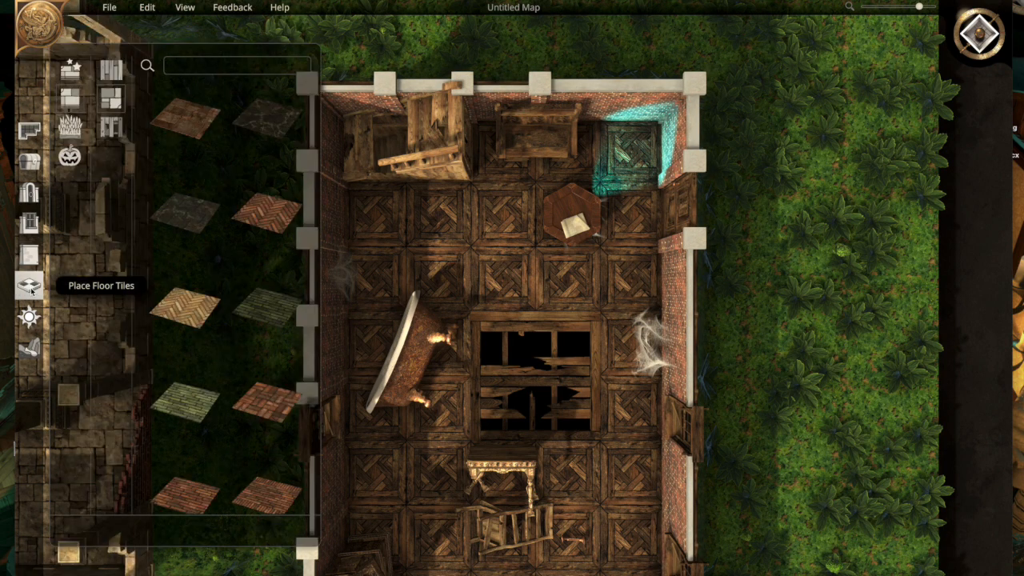
{"action": "left_click", "coordinate": [29, 222]}
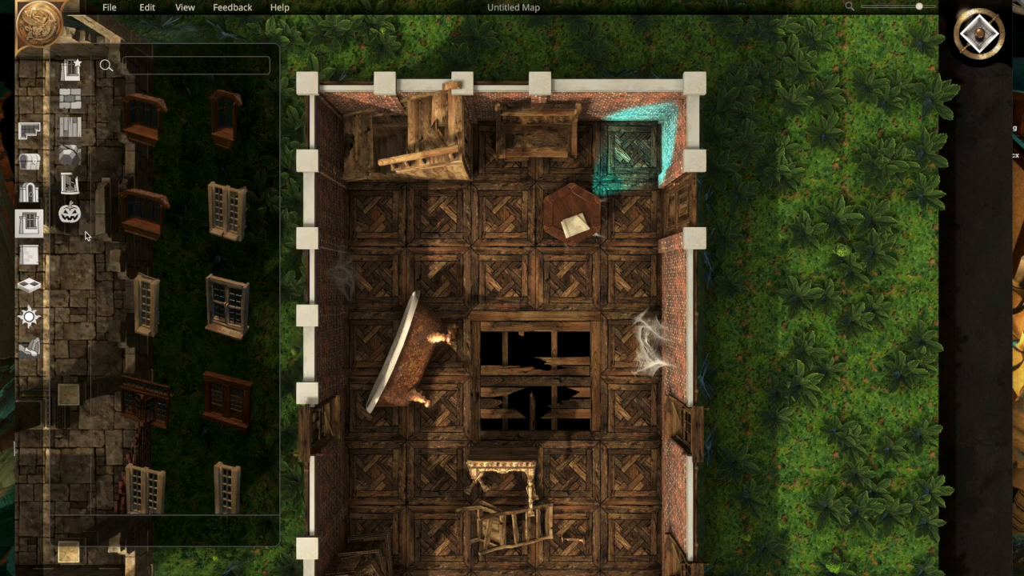
{"action": "scroll", "coordinate": [160, 344], "scroll_direction": "down", "scroll_amount": 2}
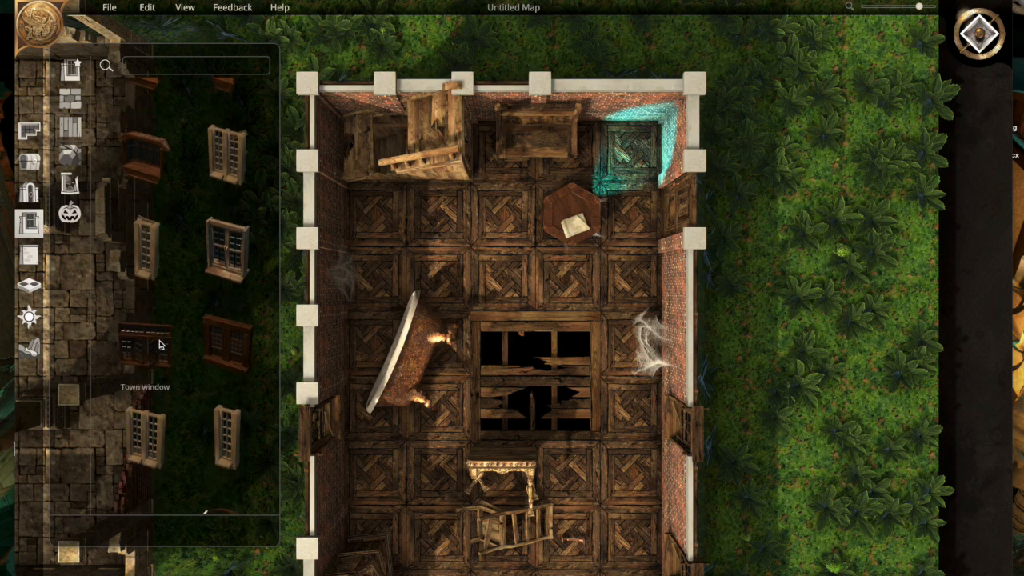
{"action": "left_click", "coordinate": [146, 437]}
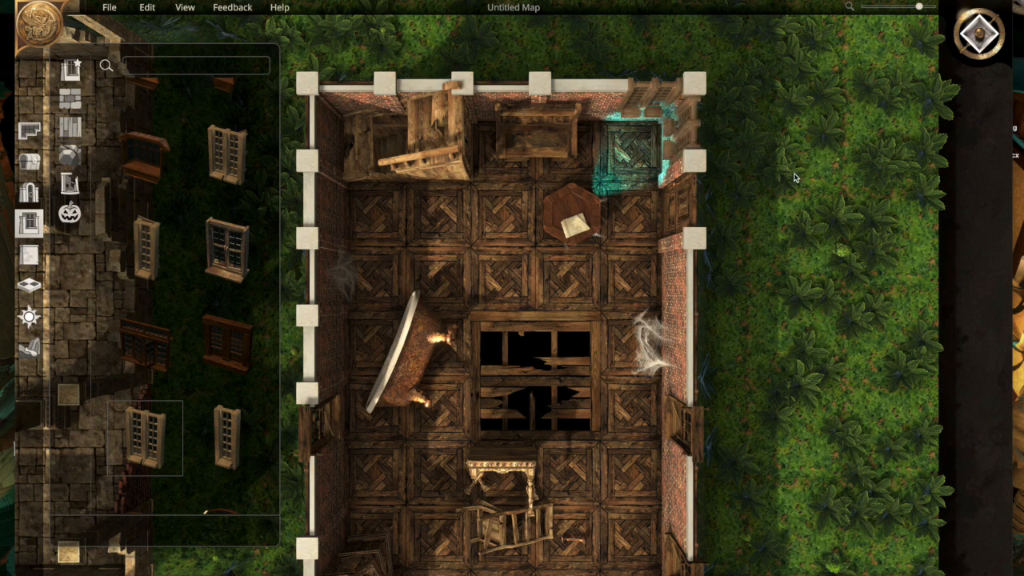
{"action": "scroll", "coordinate": [794, 178], "scroll_direction": "up", "scroll_amount": 2}
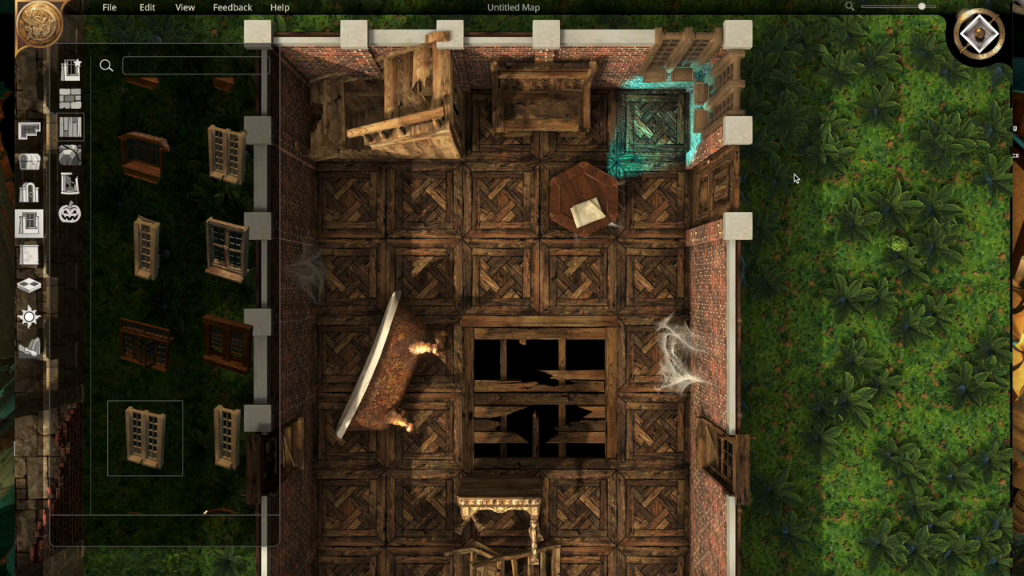
{"action": "left_click", "coordinate": [762, 202]}
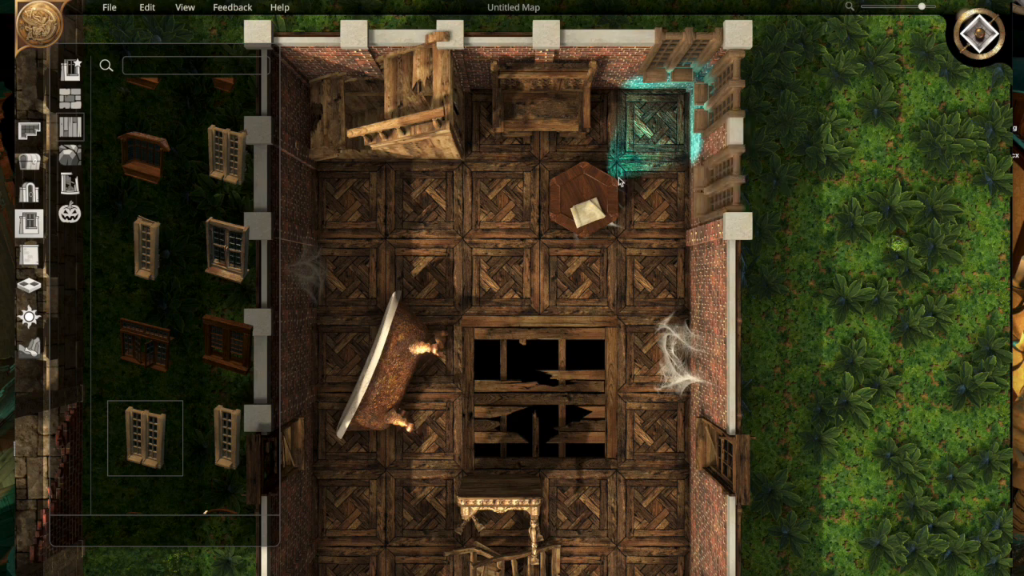
- Switch the map lighting to night, and move the octagonal table southwest off the hidden lantern
{"action": "left_click", "coordinate": [28, 322]}
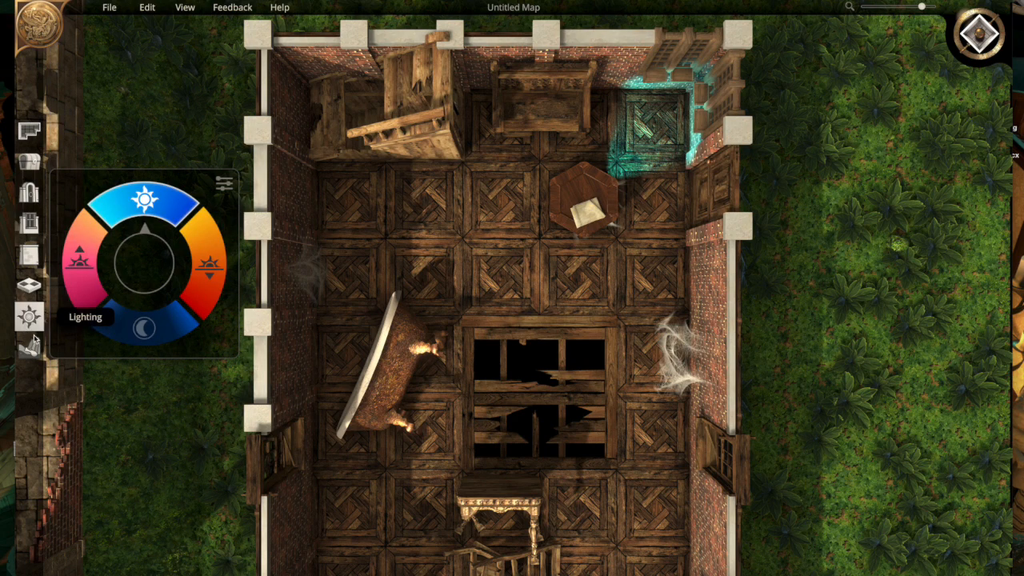
{"action": "left_click", "coordinate": [140, 331]}
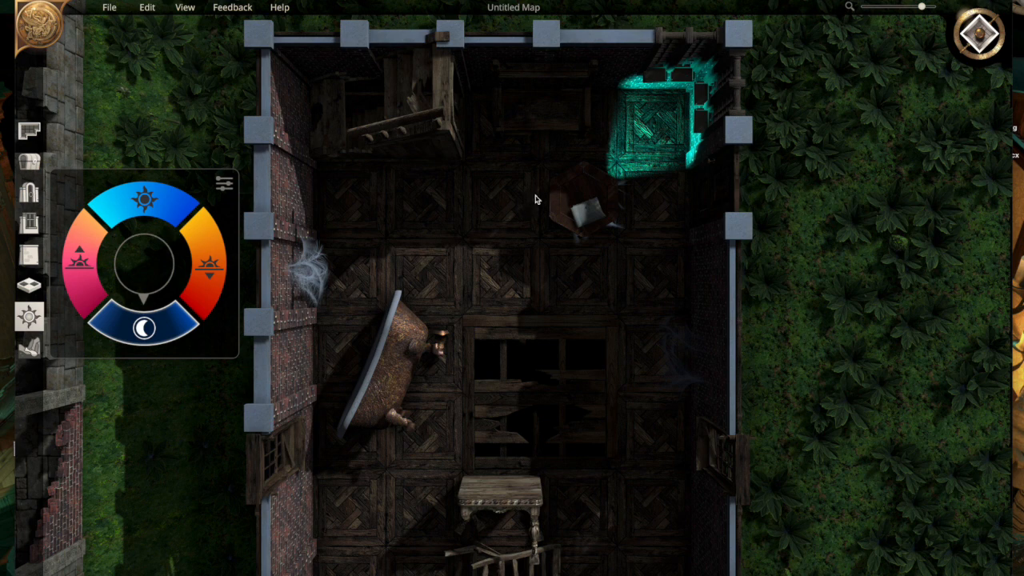
{"action": "left_click_drag", "start_coordinate": [559, 208], "coordinate": [476, 248]}
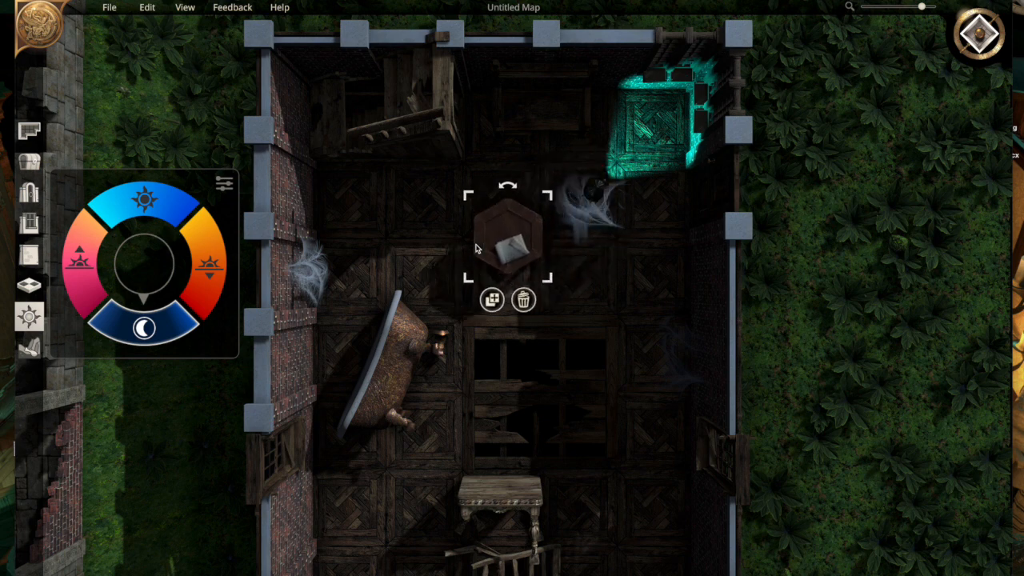
- Move the cyan lantern onto the octagonal table, and change its light colour to orange
{"action": "left_click", "coordinate": [578, 205]}
{"action": "left_click_drag", "start_coordinate": [575, 205], "coordinate": [474, 262]}
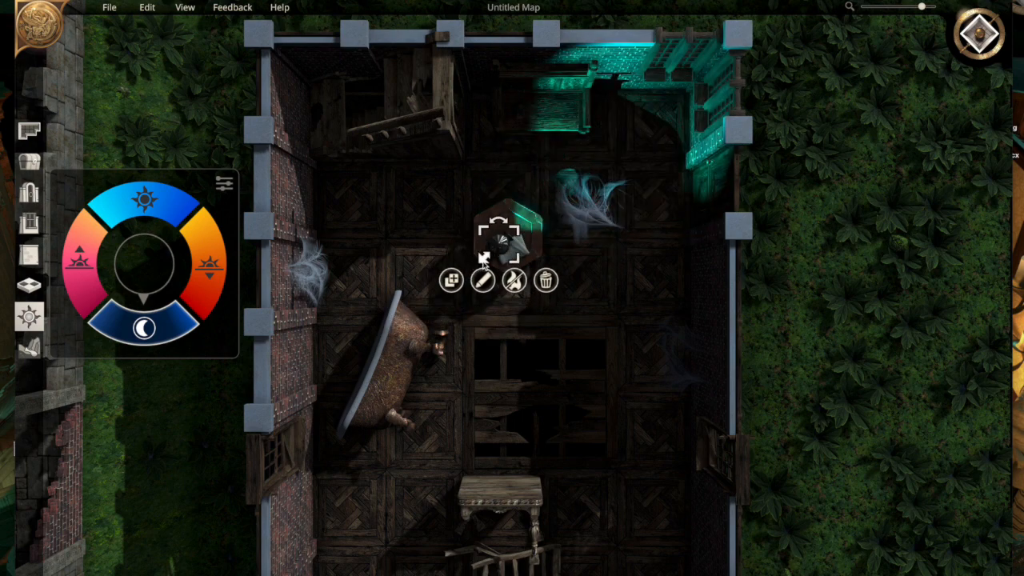
{"action": "left_click", "coordinate": [483, 280]}
{"action": "left_click", "coordinate": [509, 345]}
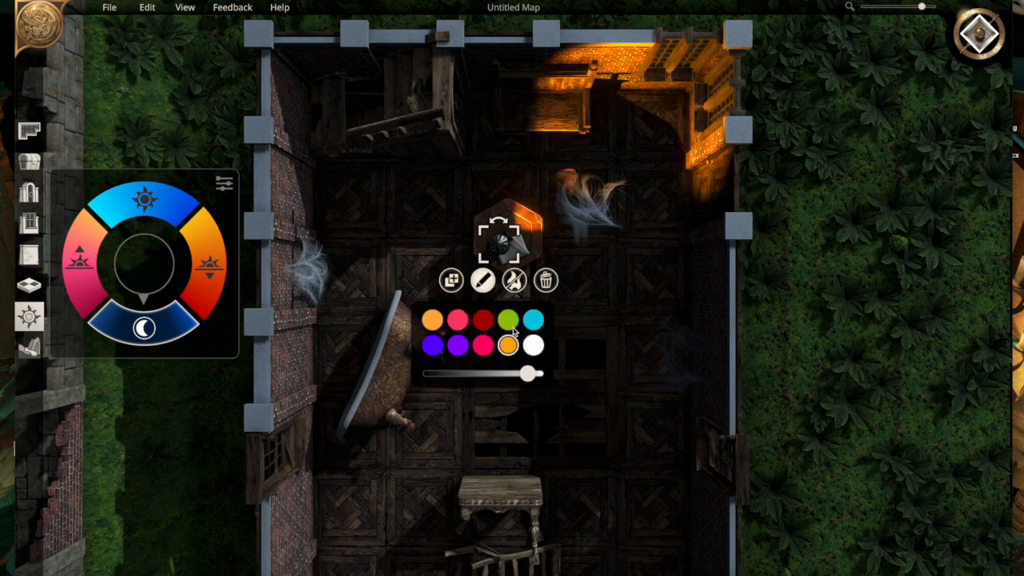
{"action": "left_click", "coordinate": [828, 400]}
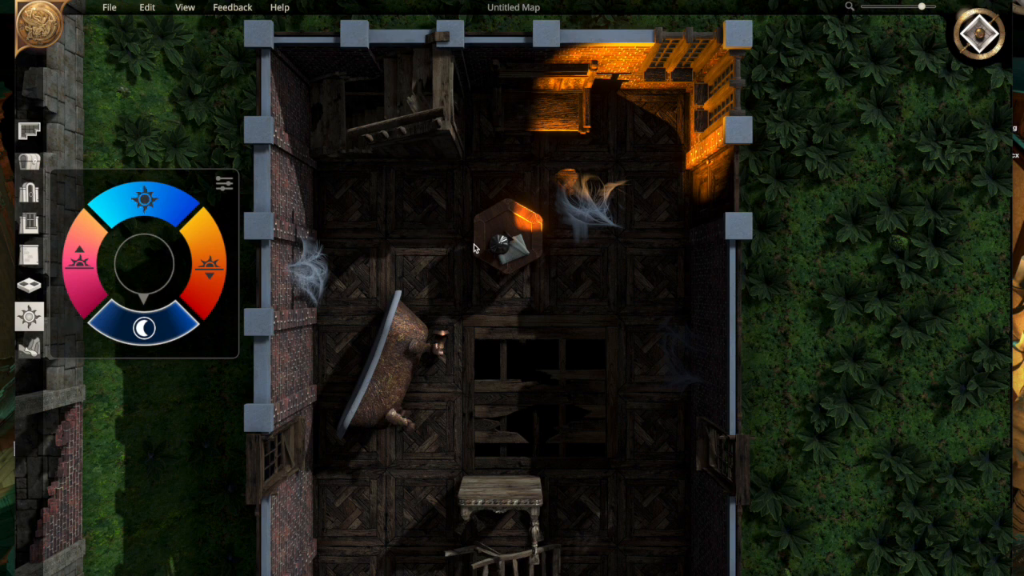
- Duplicate the orange lantern, hide the copy inside the tipped bathtub, and return the map lighting to daytime
{"action": "left_click", "coordinate": [500, 248]}
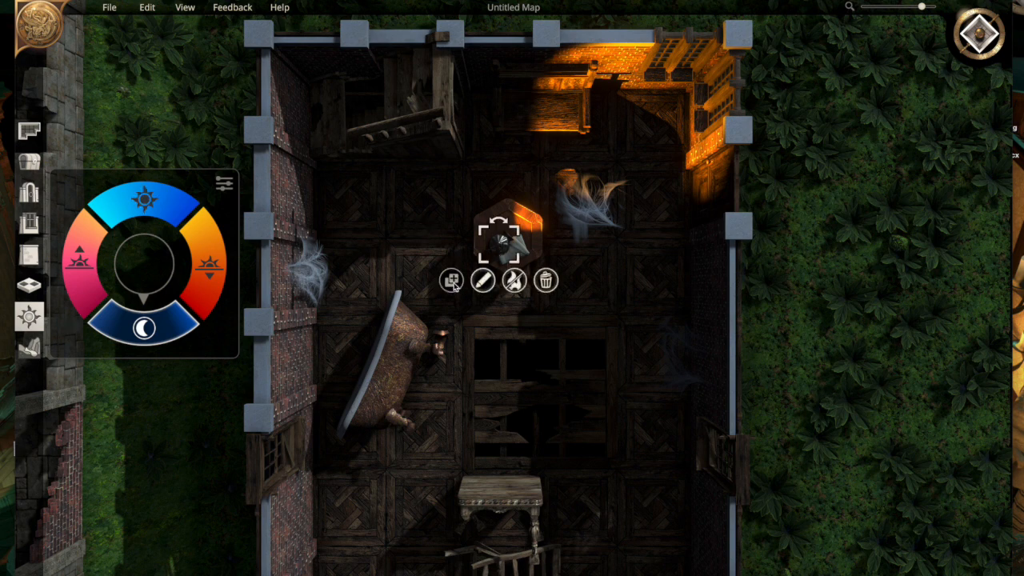
{"action": "left_click", "coordinate": [451, 280]}
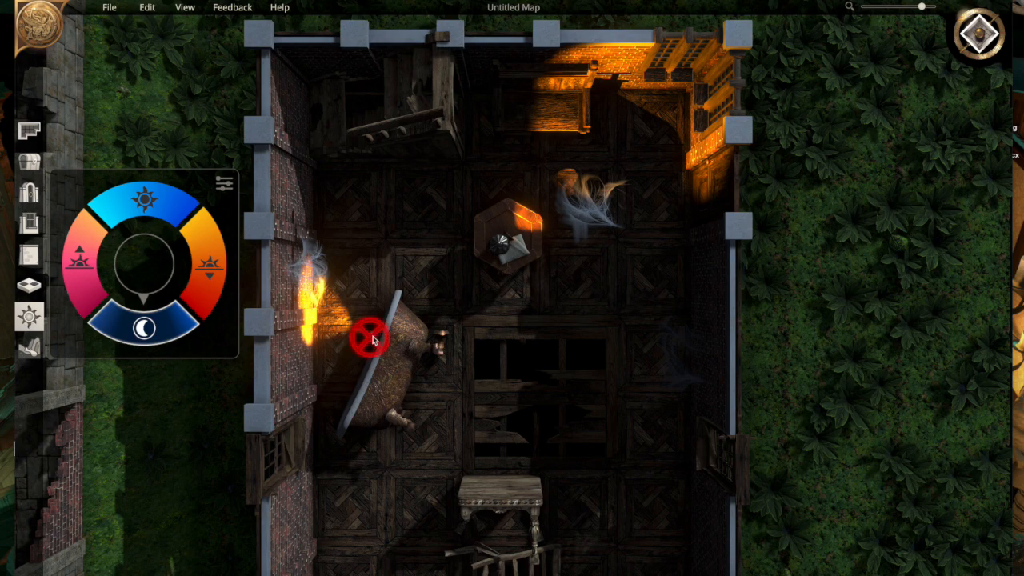
{"action": "left_click", "coordinate": [29, 161]}
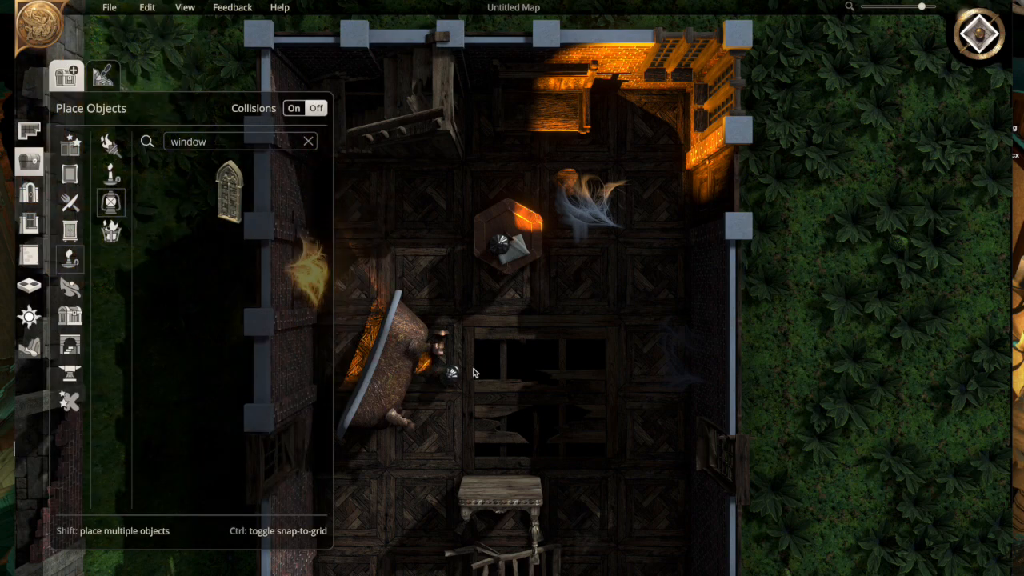
{"action": "left_click", "coordinate": [396, 356]}
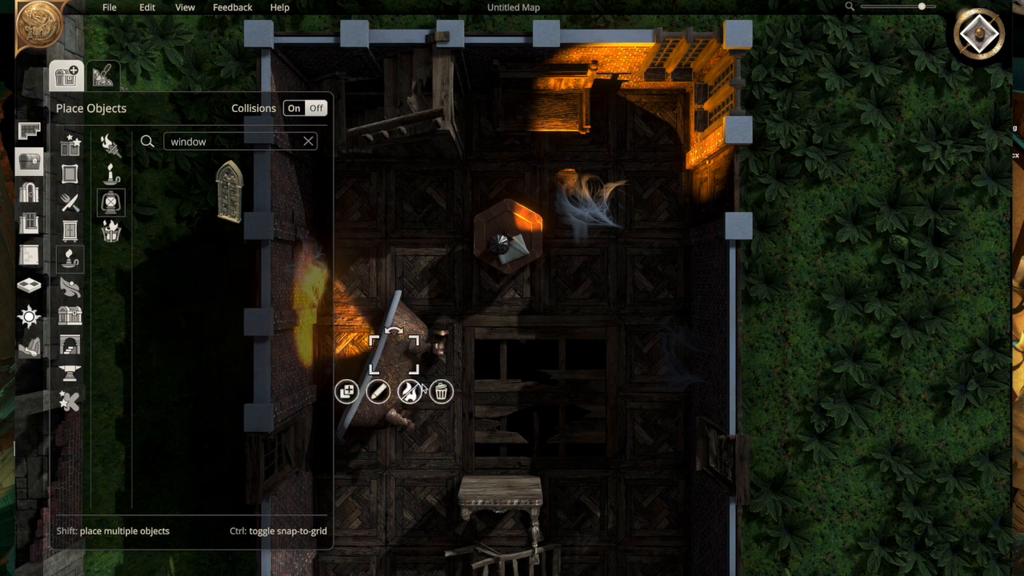
{"action": "left_click", "coordinate": [492, 308]}
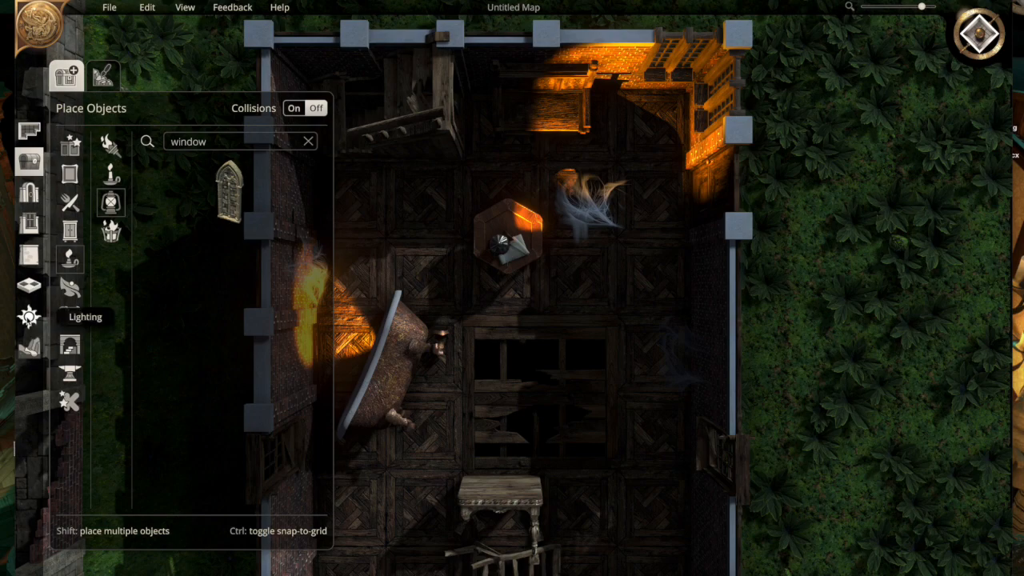
{"action": "left_click", "coordinate": [28, 316]}
{"action": "left_click", "coordinate": [142, 198]}
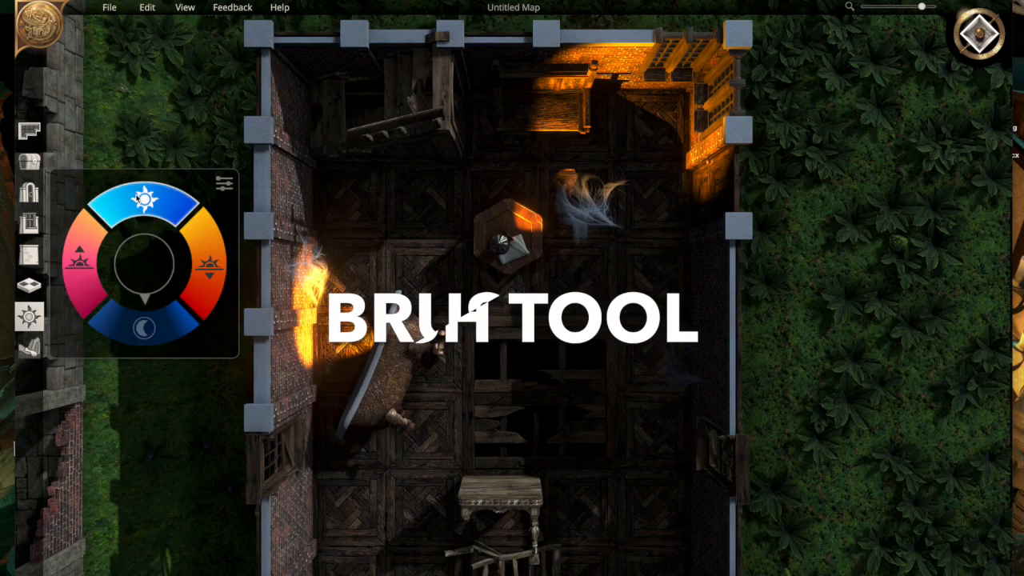
- Brush palm trees across the jungle ground north of the ruined temple
{"action": "scroll", "coordinate": [441, 324], "scroll_direction": "down", "scroll_amount": 5}
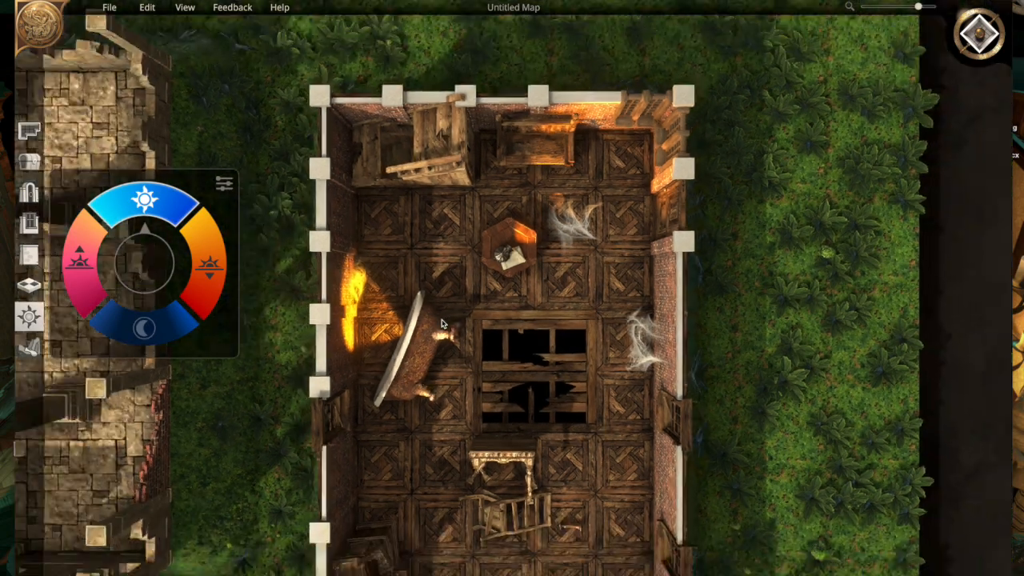
{"action": "key", "text": "a"}
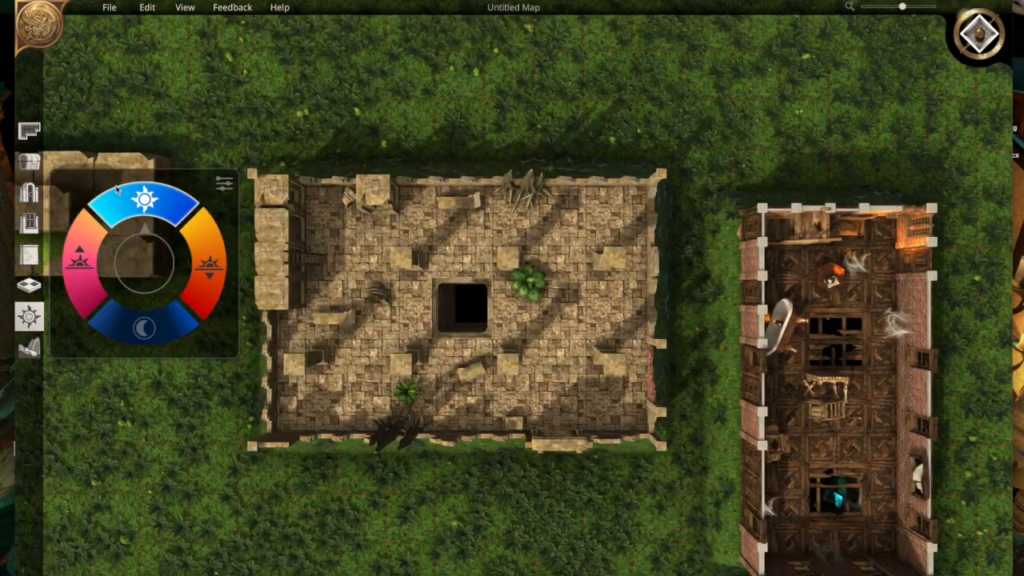
{"action": "left_click", "coordinate": [29, 161]}
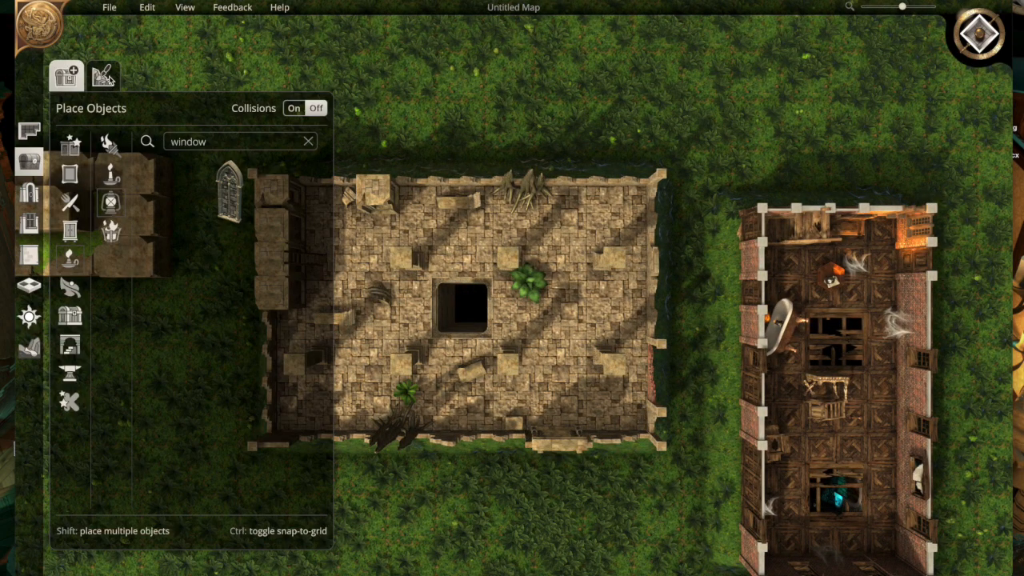
{"action": "left_click", "coordinate": [106, 76]}
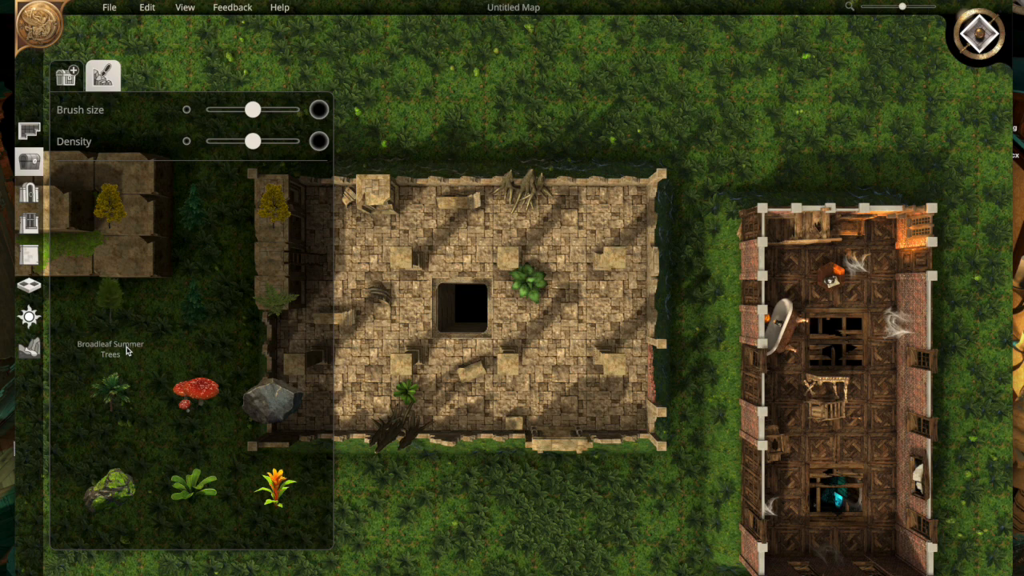
{"action": "scroll", "coordinate": [158, 360], "scroll_direction": "down", "scroll_amount": 2}
{"action": "left_click", "coordinate": [111, 319]}
{"action": "left_click", "coordinate": [432, 80]}
{"action": "left_click_drag", "start_coordinate": [571, 51], "coordinate": [804, 36]}
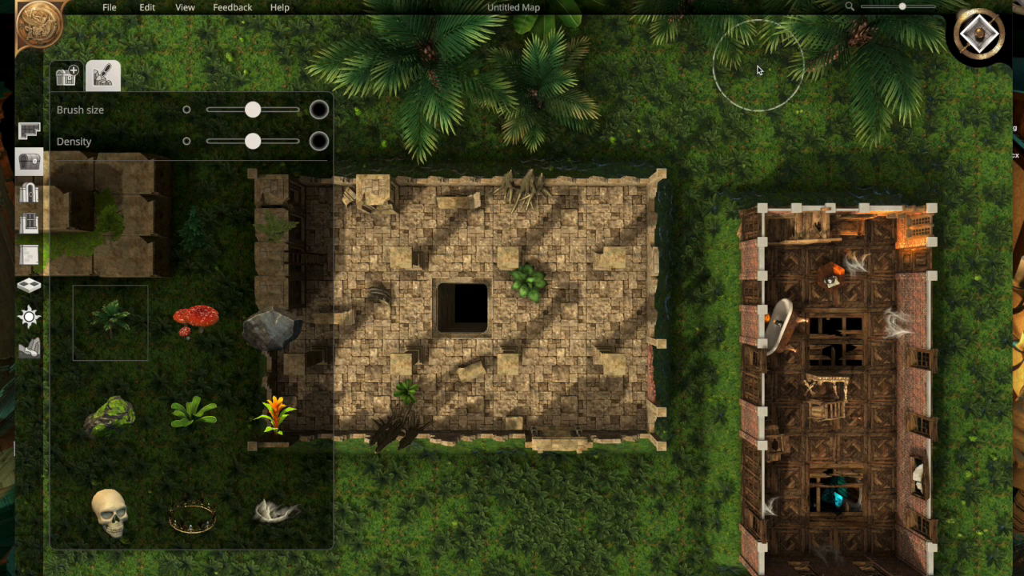
- Brush skulls and bones across the temple floor south of the central pit
{"action": "key", "text": "a"}
{"action": "key", "text": "s"}
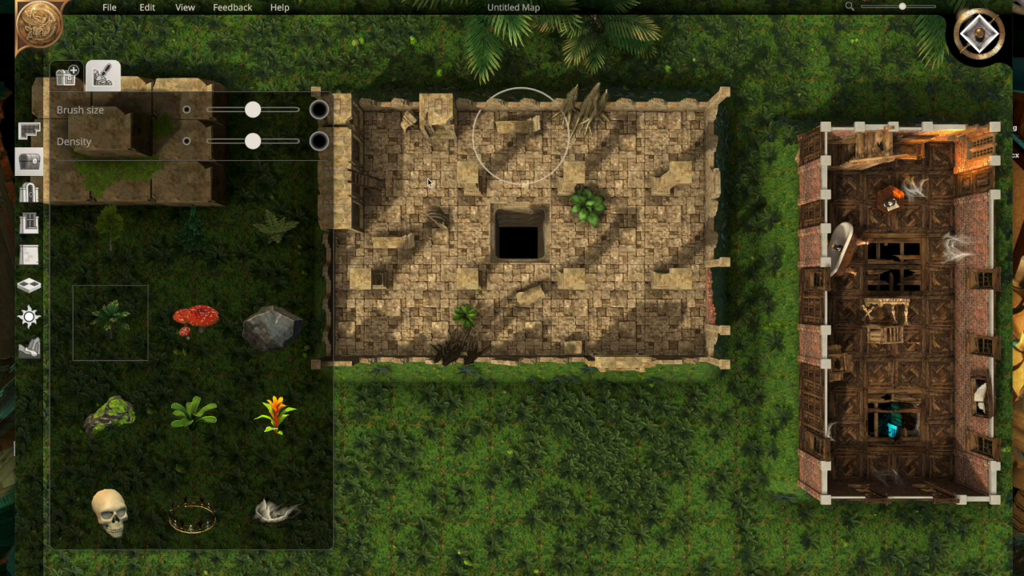
{"action": "left_click", "coordinate": [111, 488]}
{"action": "mouse_move", "coordinate": [436, 255]}
{"action": "left_mouse_down"}
{"action": "mouse_move", "coordinate": [377, 297]}
{"action": "mouse_move", "coordinate": [514, 308]}
{"action": "mouse_move", "coordinate": [592, 292]}
{"action": "left_mouse_up"}
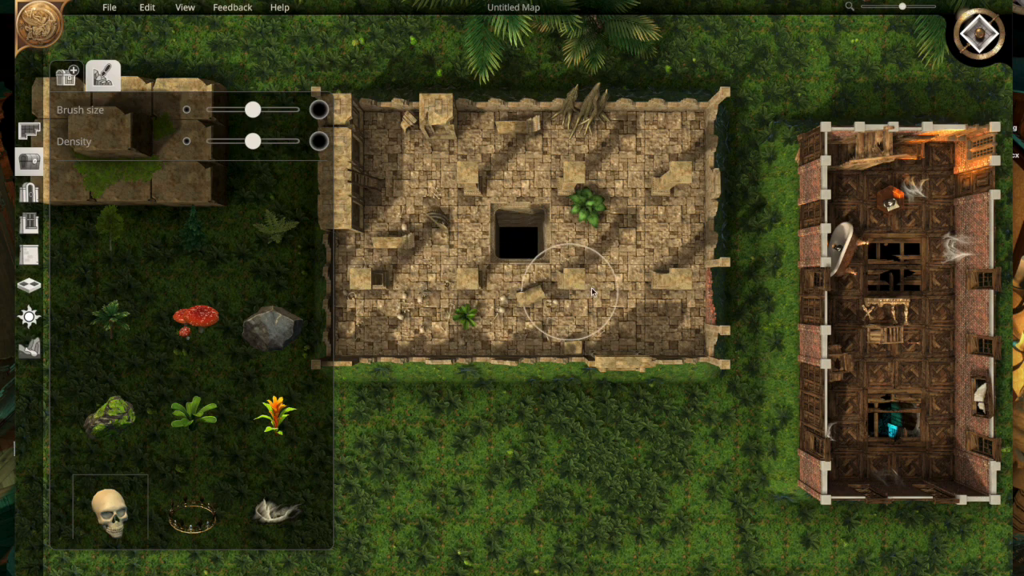
- Brush cobwebs throughout the mansion interior
{"action": "scroll", "coordinate": [205, 433], "scroll_direction": "down", "scroll_amount": 1}
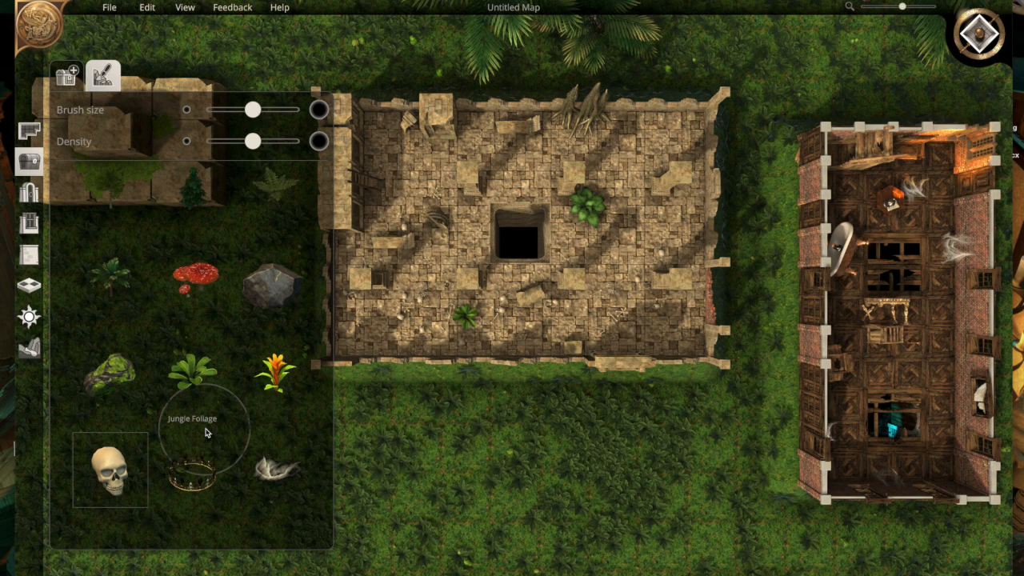
{"action": "scroll", "coordinate": [206, 433], "scroll_direction": "down", "scroll_amount": 1}
{"action": "left_click", "coordinate": [275, 424]}
{"action": "mouse_move", "coordinate": [885, 241]}
{"action": "left_mouse_down"}
{"action": "mouse_move", "coordinate": [880, 204]}
{"action": "mouse_move", "coordinate": [904, 192]}
{"action": "mouse_move", "coordinate": [924, 356]}
{"action": "mouse_move", "coordinate": [850, 442]}
{"action": "mouse_move", "coordinate": [875, 343]}
{"action": "mouse_move", "coordinate": [864, 232]}
{"action": "left_mouse_up"}
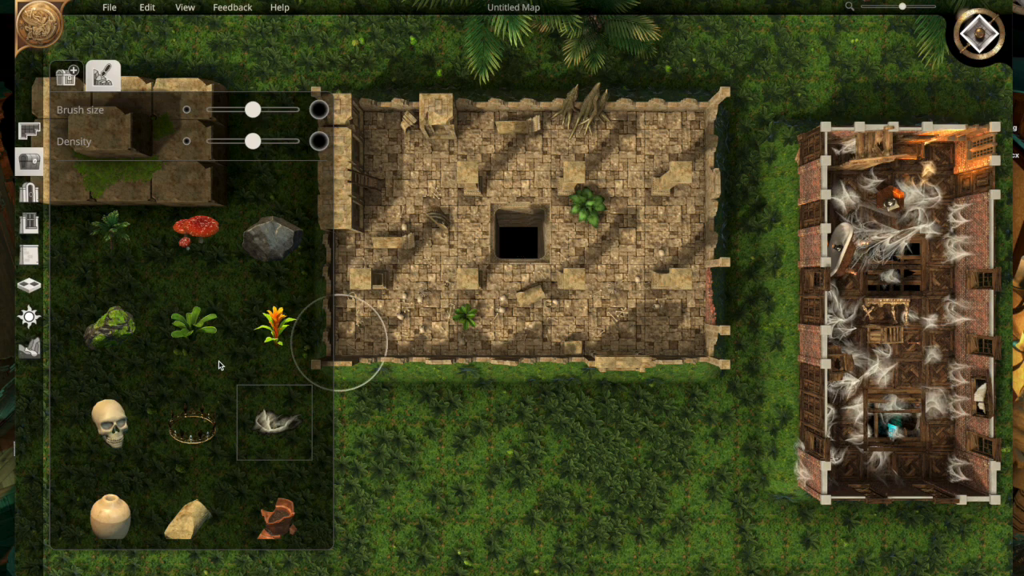
- Scatter clay vases and broken red pottery across the temple floor with the object brush
{"action": "left_click", "coordinate": [275, 512]}
{"action": "mouse_move", "coordinate": [425, 333]}
{"action": "left_mouse_down"}
{"action": "mouse_move", "coordinate": [417, 310]}
{"action": "mouse_move", "coordinate": [505, 233]}
{"action": "mouse_move", "coordinate": [566, 208]}
{"action": "mouse_move", "coordinate": [525, 177]}
{"action": "mouse_move", "coordinate": [447, 152]}
{"action": "mouse_move", "coordinate": [384, 192]}
{"action": "mouse_move", "coordinate": [396, 160]}
{"action": "left_mouse_up"}
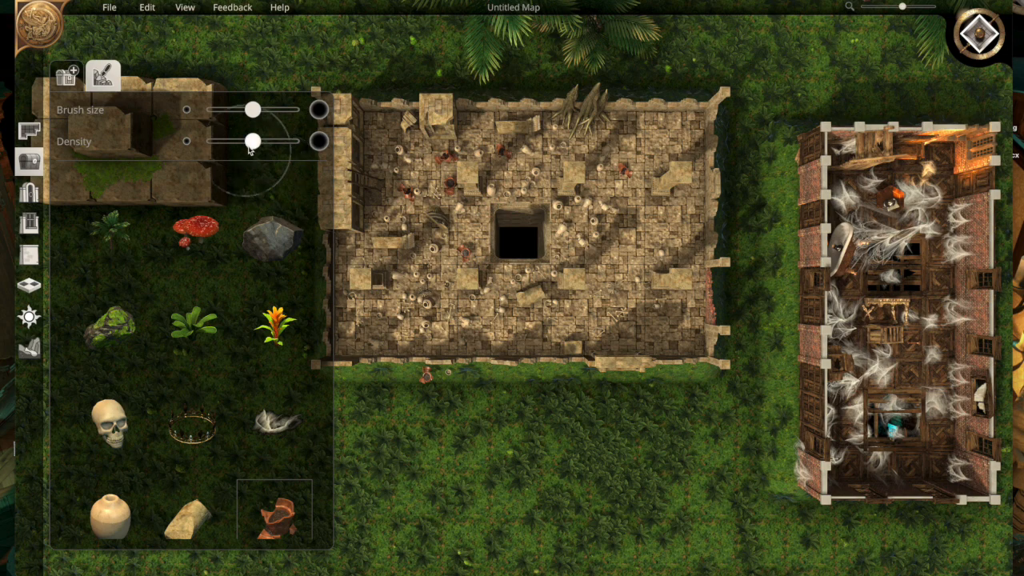
- Brush broken pottery at maximum density across the eastern part of the temple floor
{"action": "left_click_drag", "start_coordinate": [252, 141], "coordinate": [298, 142]}
{"action": "mouse_move", "coordinate": [697, 151]}
{"action": "left_mouse_down"}
{"action": "mouse_move", "coordinate": [688, 137]}
{"action": "mouse_move", "coordinate": [652, 140]}
{"action": "mouse_move", "coordinate": [674, 128]}
{"action": "mouse_move", "coordinate": [663, 165]}
{"action": "mouse_move", "coordinate": [668, 204]}
{"action": "mouse_move", "coordinate": [640, 230]}
{"action": "mouse_move", "coordinate": [646, 251]}
{"action": "left_mouse_up"}
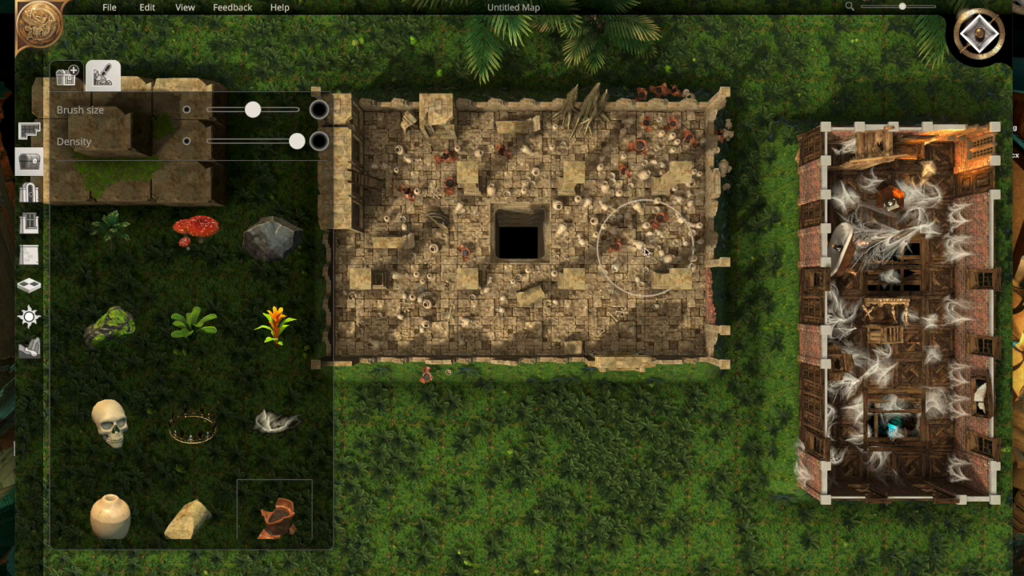
- Brush broken stone column pieces across the grass south of the ruined temple
{"action": "scroll", "coordinate": [264, 380], "scroll_direction": "down", "scroll_amount": 3}
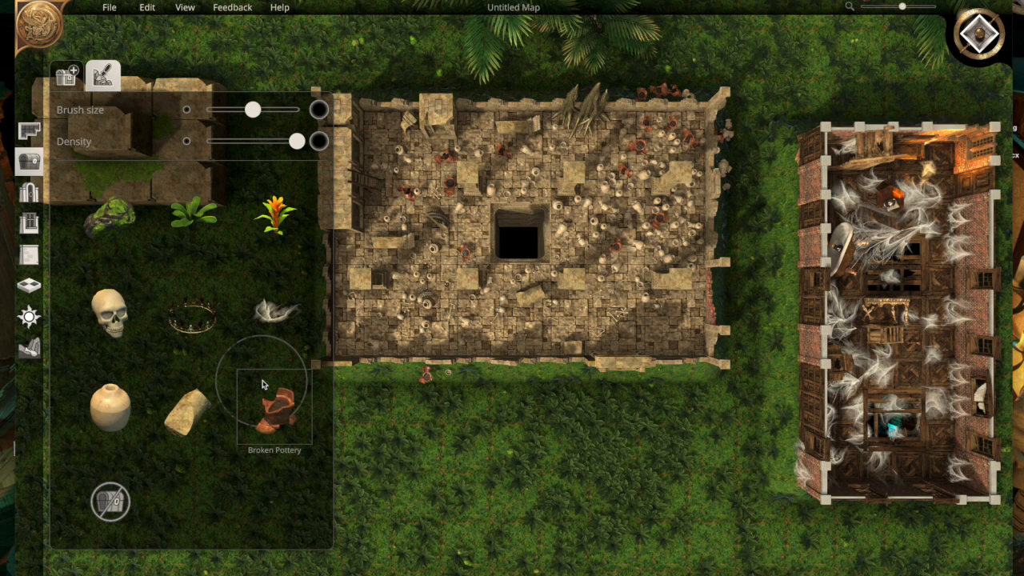
{"action": "left_click", "coordinate": [188, 391]}
{"action": "left_click_drag", "start_coordinate": [405, 415], "coordinate": [455, 414]}
{"action": "mouse_move", "coordinate": [536, 424]}
{"action": "left_mouse_down"}
{"action": "mouse_move", "coordinate": [559, 432]}
{"action": "mouse_move", "coordinate": [521, 480]}
{"action": "mouse_move", "coordinate": [412, 514]}
{"action": "mouse_move", "coordinate": [384, 541]}
{"action": "left_mouse_up"}
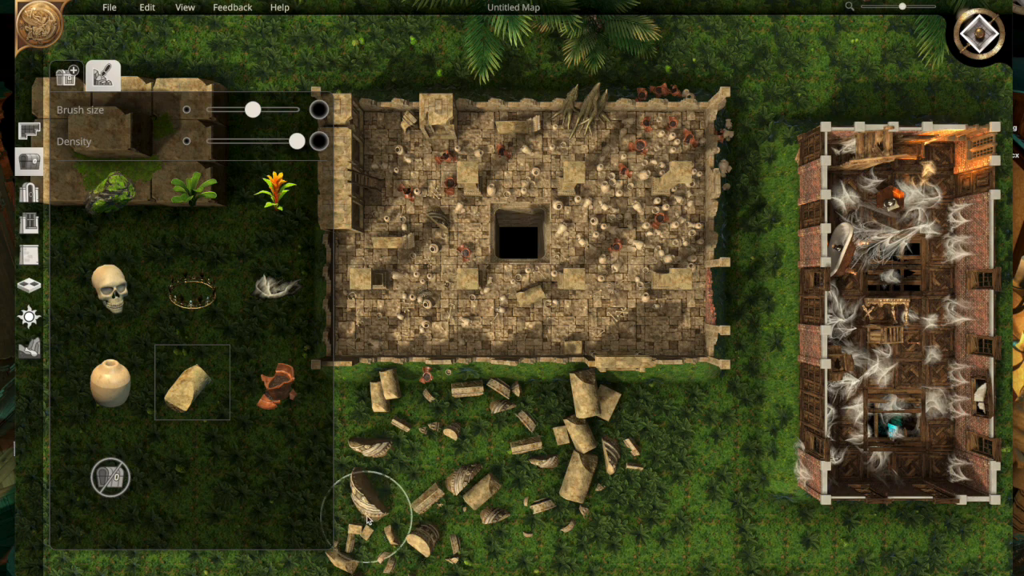
- Enlarge the map by moving its southeast corner outward, extending the grass to the east and south
{"action": "left_click", "coordinate": [29, 132]}
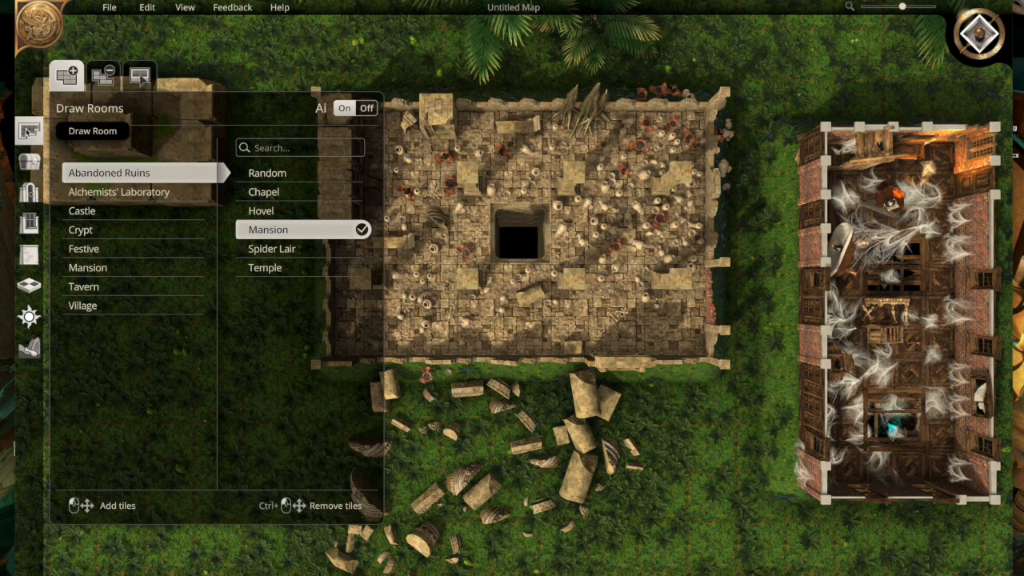
{"action": "left_click", "coordinate": [29, 161]}
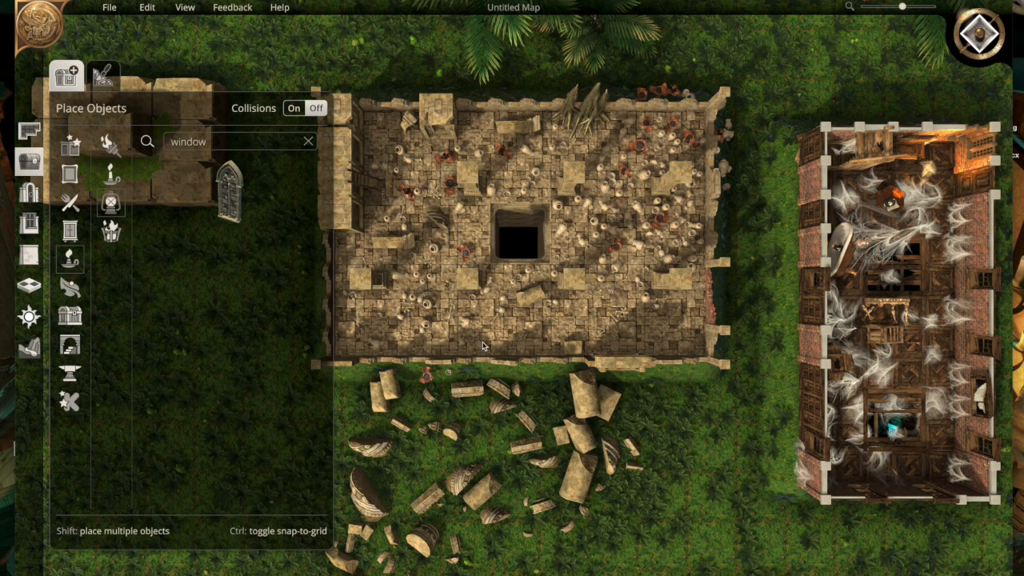
{"action": "scroll", "coordinate": [483, 346], "scroll_direction": "down", "scroll_amount": 5}
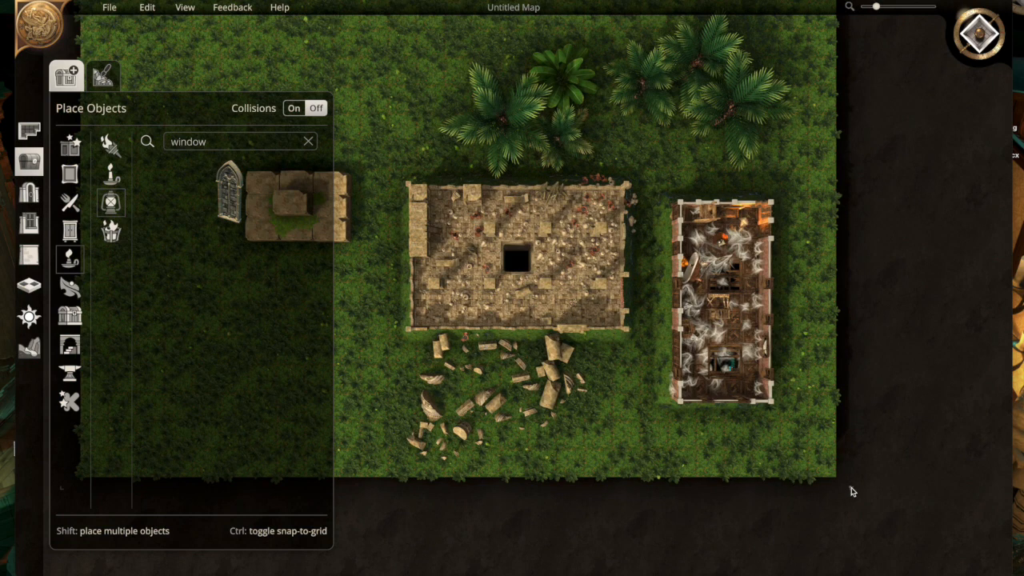
{"action": "left_click_drag", "start_coordinate": [833, 474], "coordinate": [795, 449]}
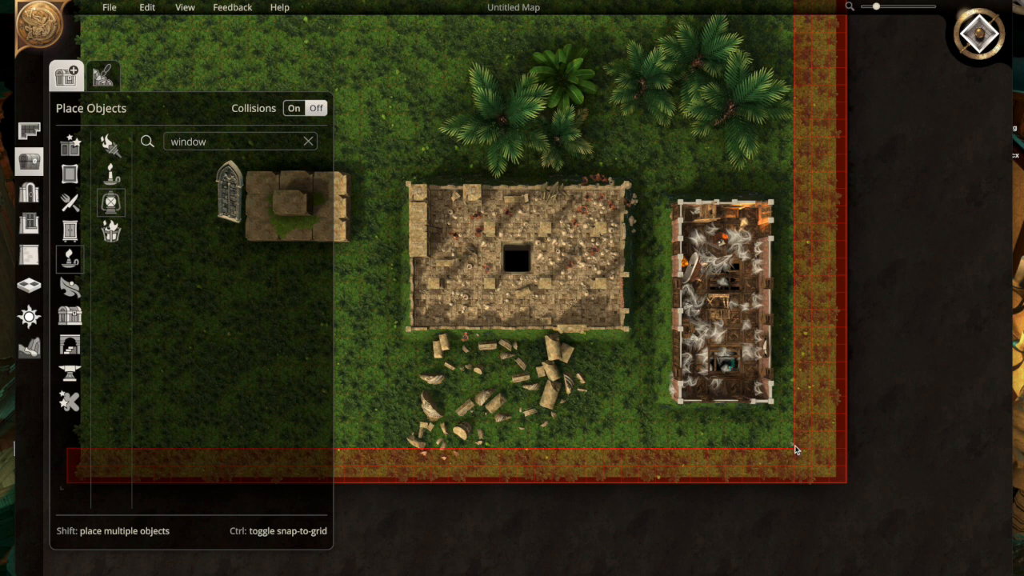
{"action": "left_click_drag", "start_coordinate": [795, 450], "coordinate": [936, 526]}
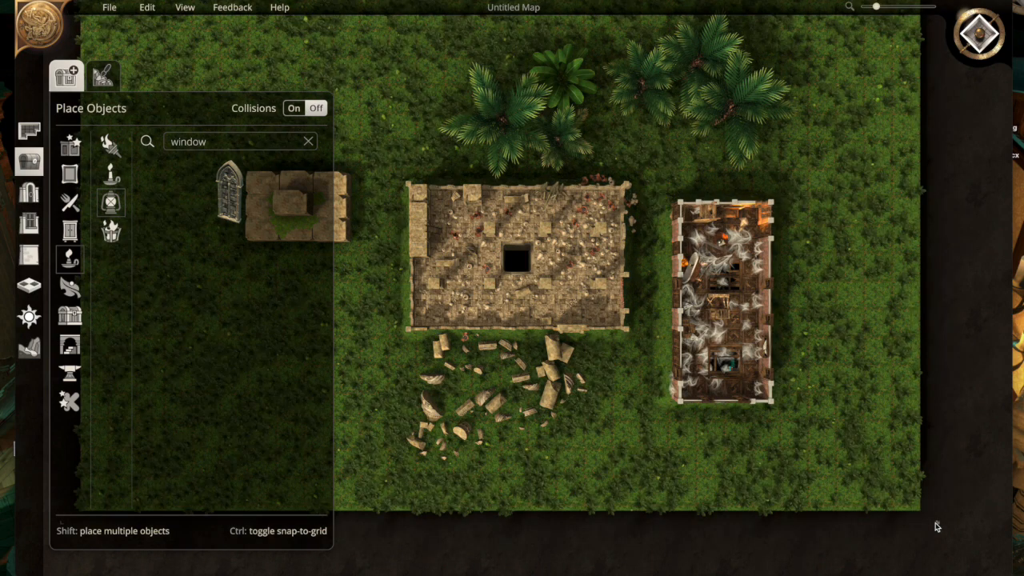
- Generate a Castle room of the Random type with AI furnishing across the map's eastern edge, east of the mansion
{"action": "left_click", "coordinate": [29, 162]}
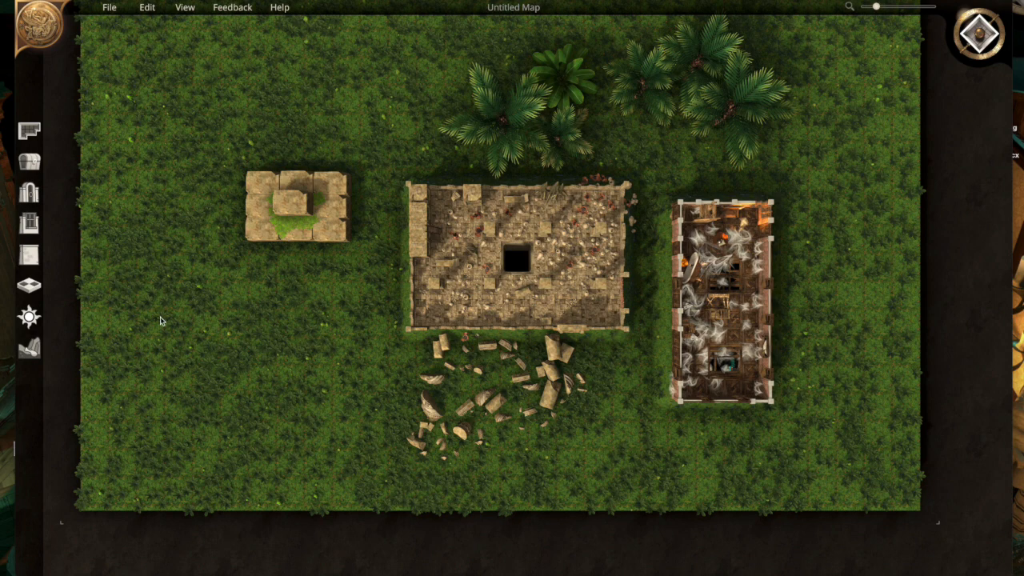
{"action": "left_click", "coordinate": [29, 135]}
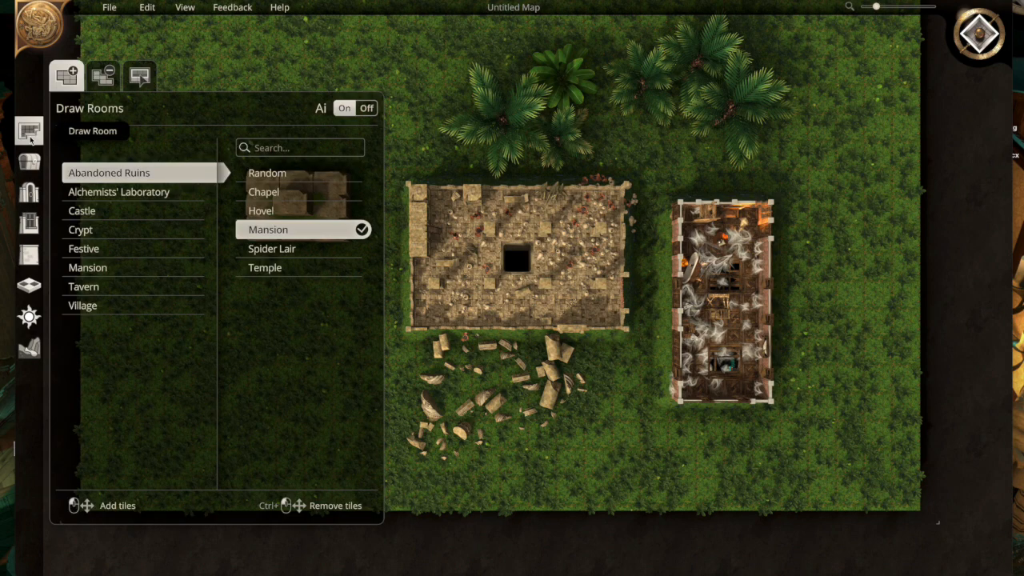
{"action": "left_click", "coordinate": [89, 210]}
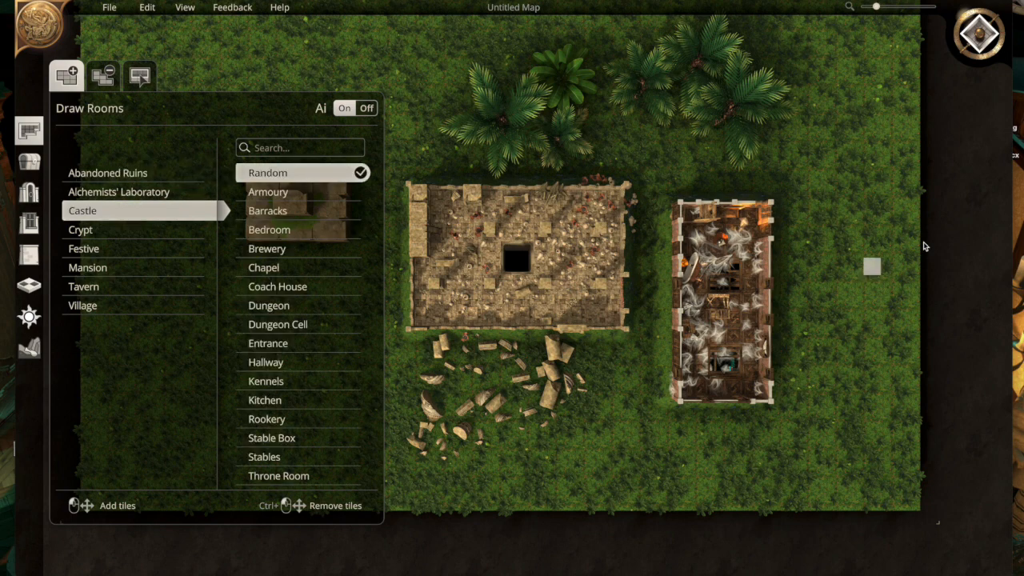
{"action": "mouse_move", "coordinate": [1004, 368]}
{"action": "left_click", "coordinate": [971, 310]}
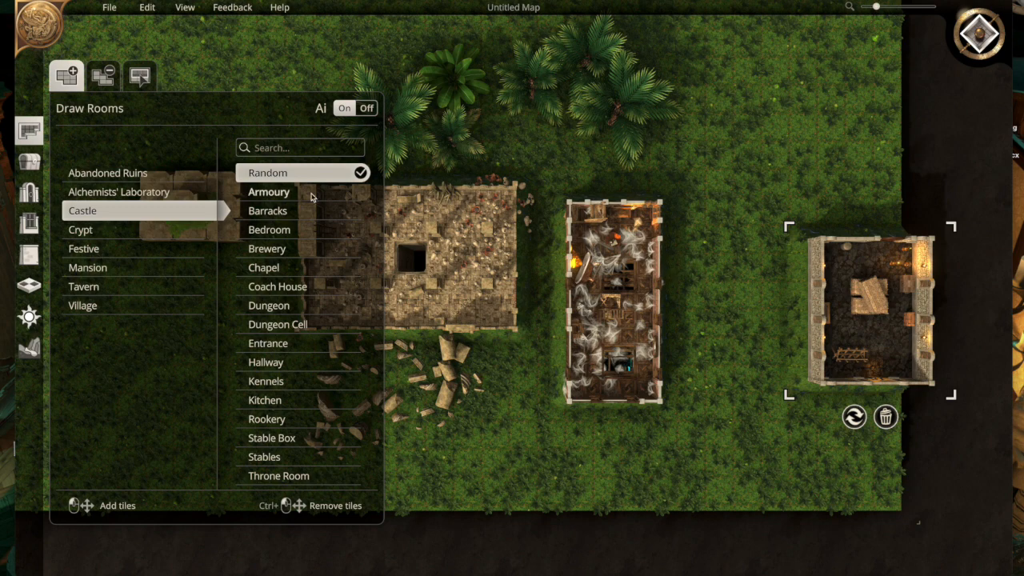
{"action": "left_click", "coordinate": [30, 163]}
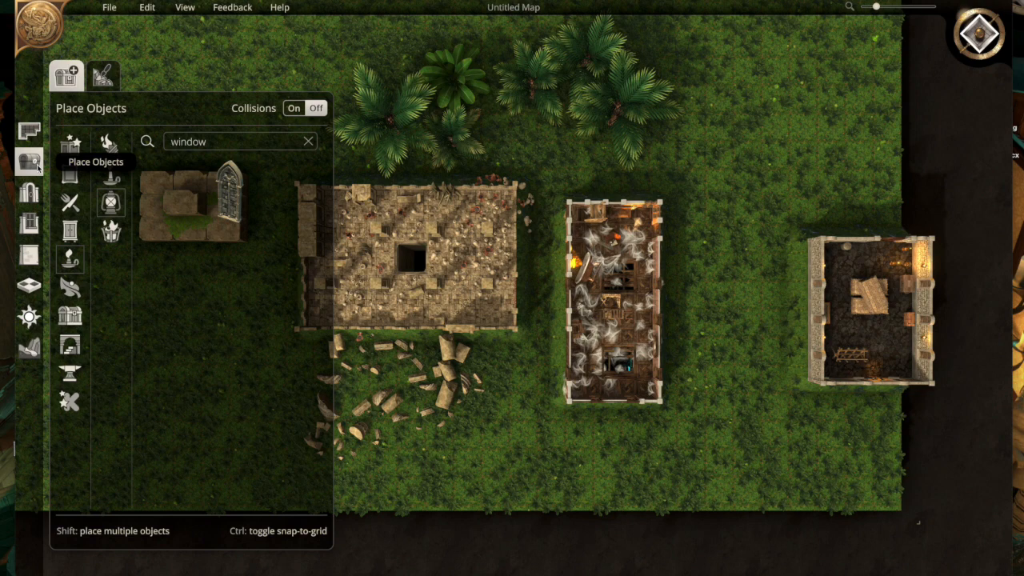
{"action": "left_click", "coordinate": [36, 164]}
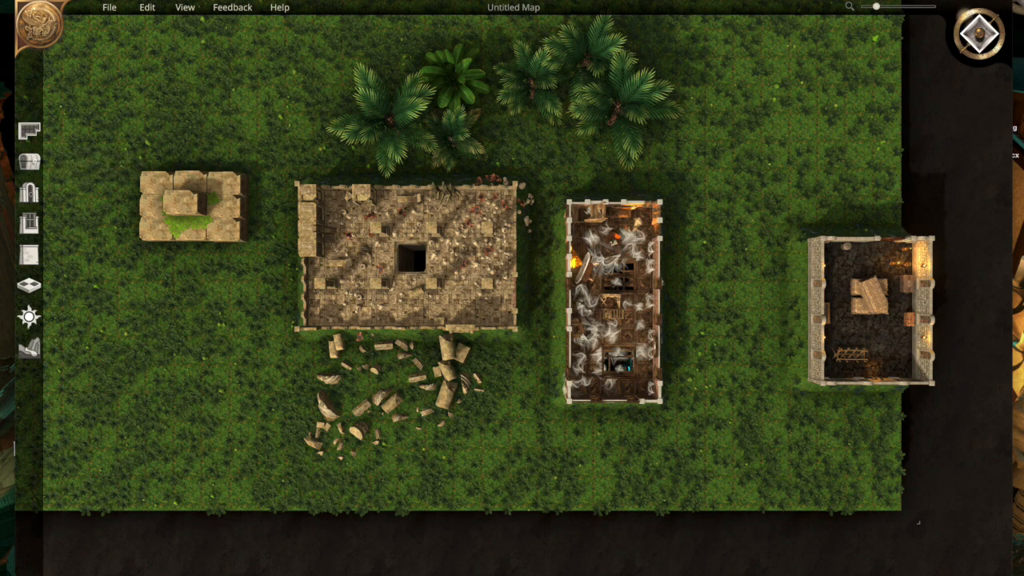
{"action": "mouse_move", "coordinate": [46, 0]}
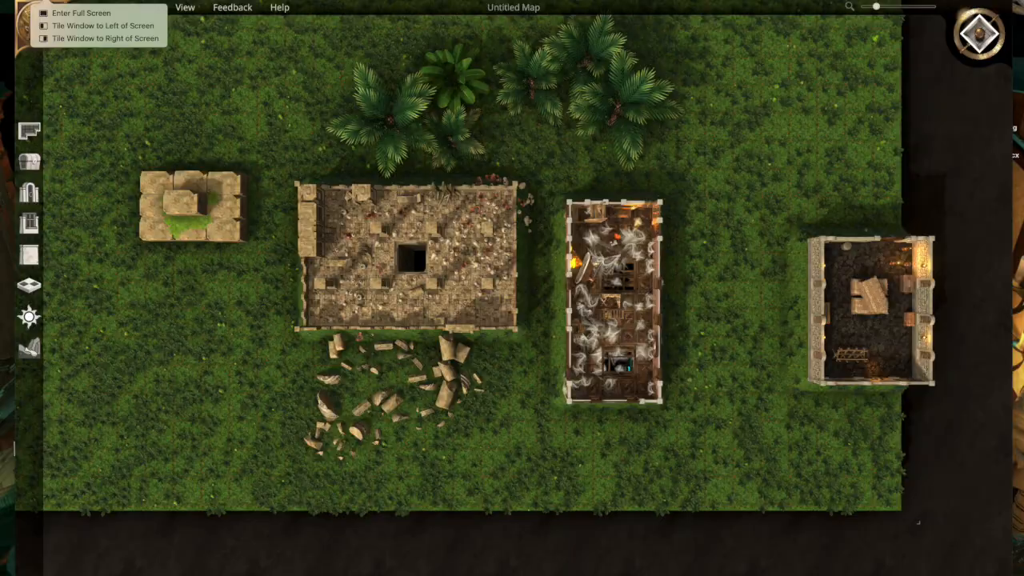